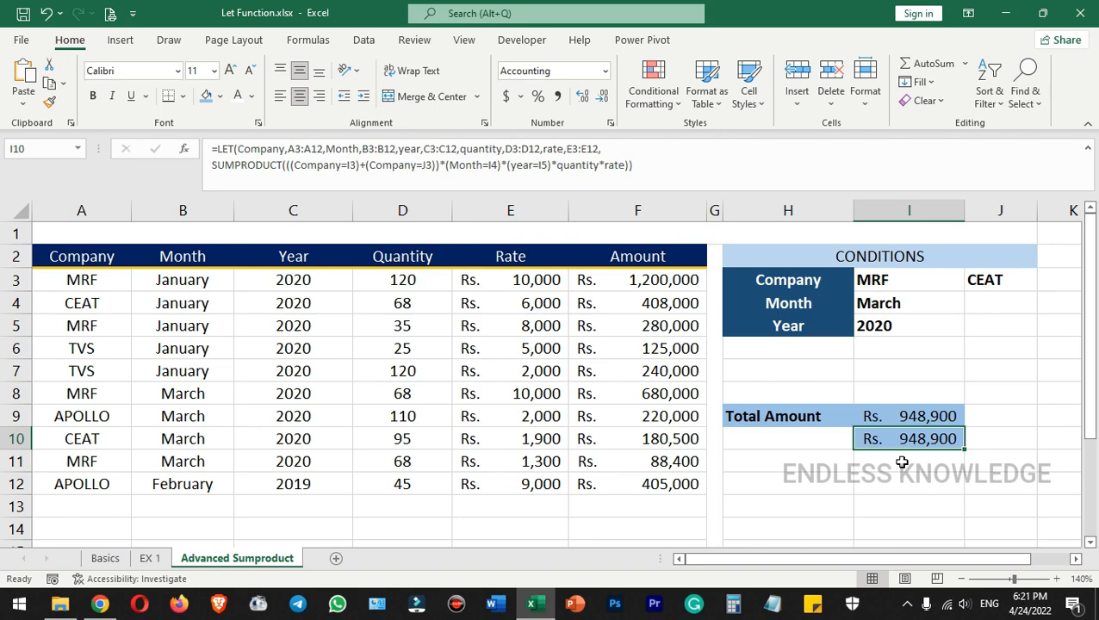
Examine the LET formula in I10 of the Advanced Sumproduct sheet and the company, month and year data it references.
{"action": "left_click", "coordinate": [688, 175]}
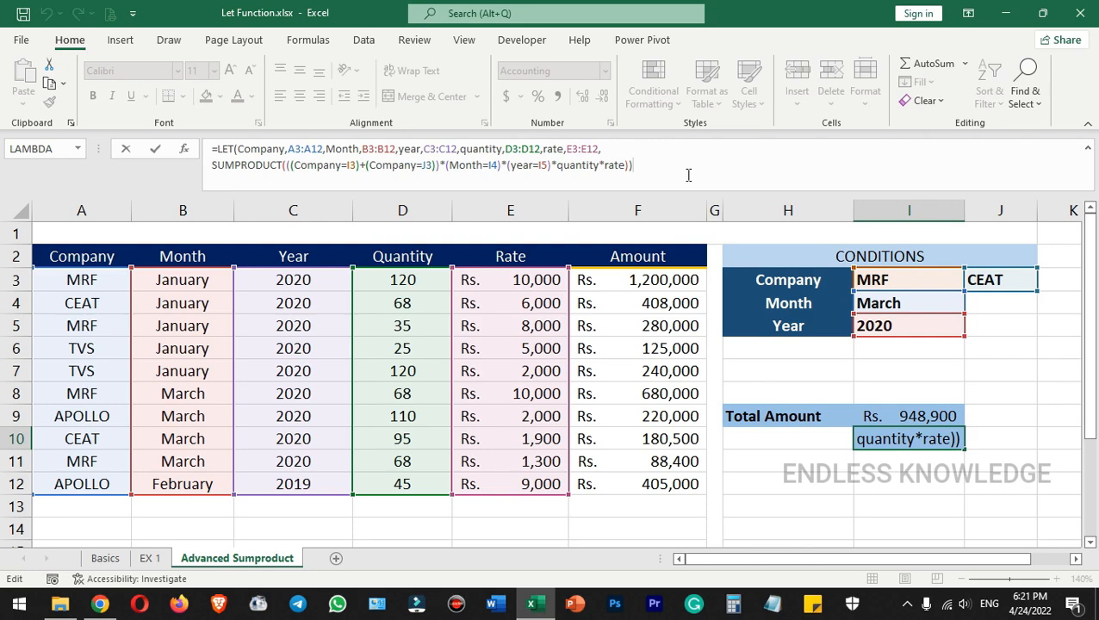
{"action": "left_click", "coordinate": [807, 380]}
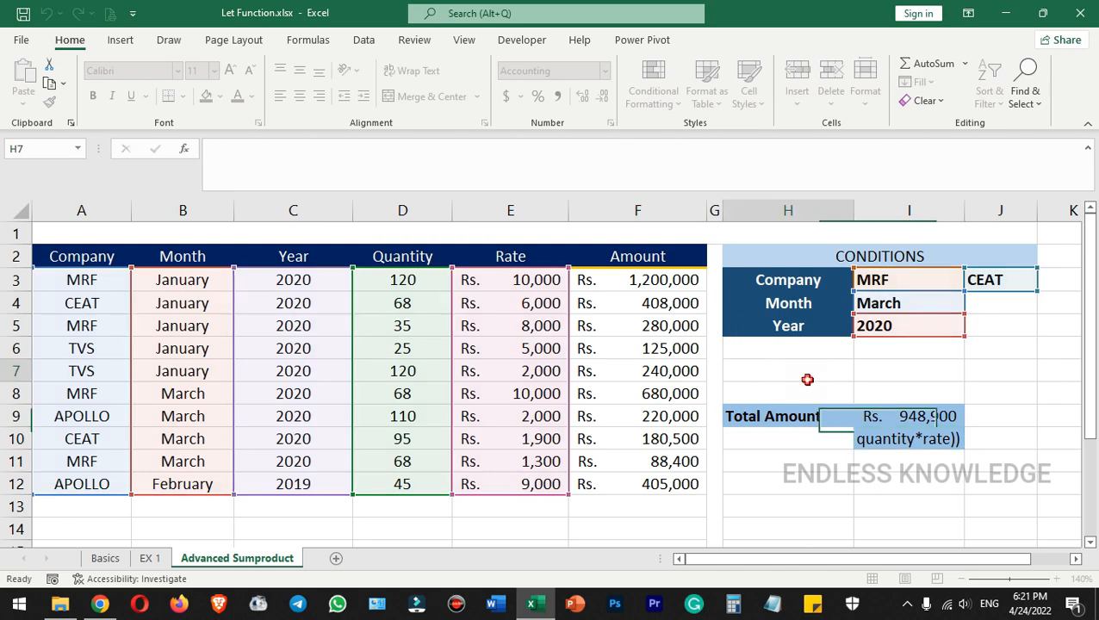
{"action": "left_click", "coordinate": [100, 287]}
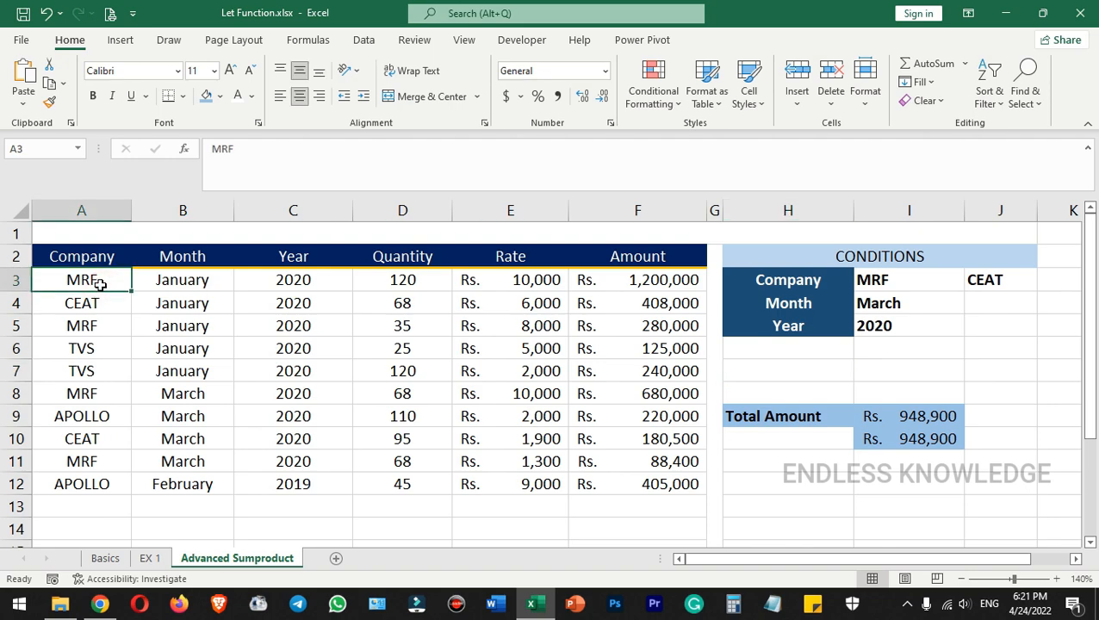
{"action": "left_click_drag", "start_coordinate": [100, 285], "coordinate": [292, 478]}
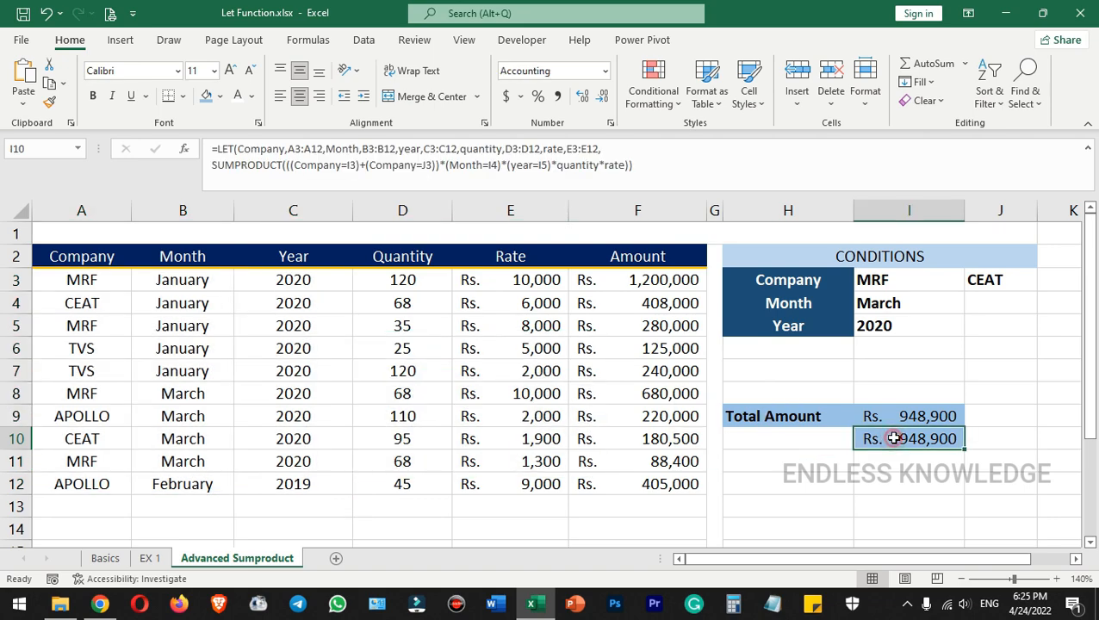
{"action": "left_click_drag", "start_coordinate": [288, 149], "coordinate": [324, 149]}
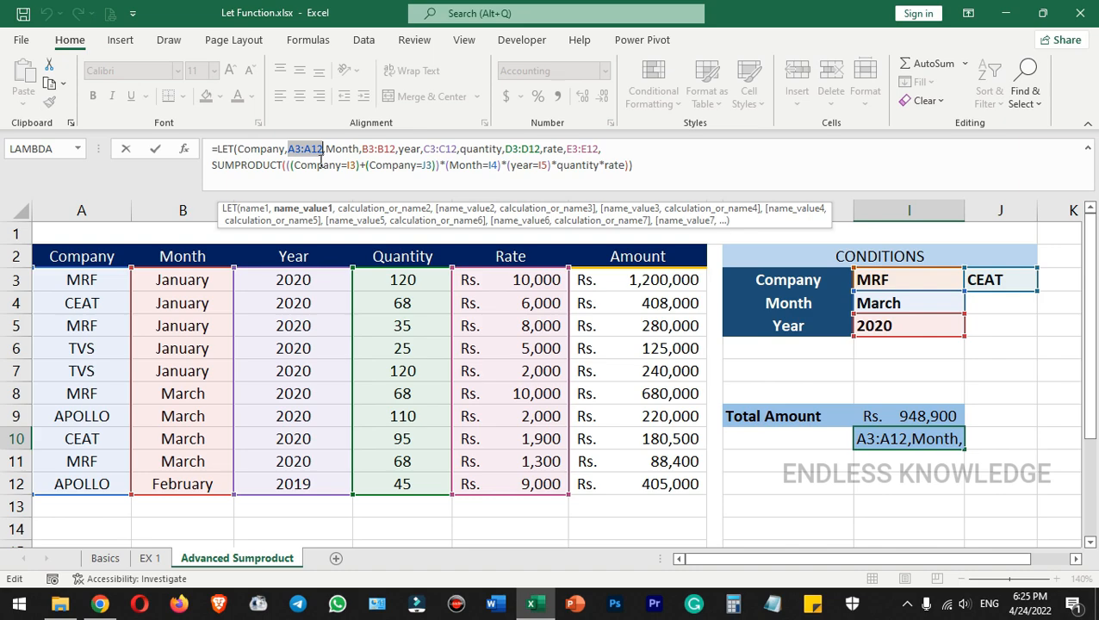
{"action": "double_click", "coordinate": [318, 165]}
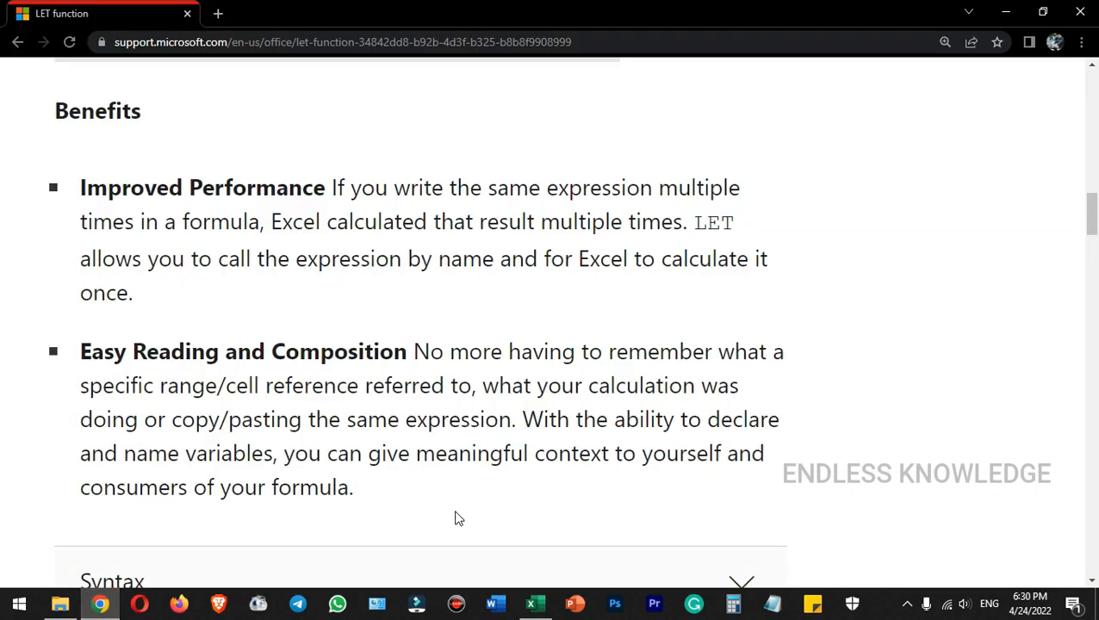
Switch to Excel and start a LET formula in cell D3 of the Basics sheet.
{"action": "left_click", "coordinate": [530, 603]}
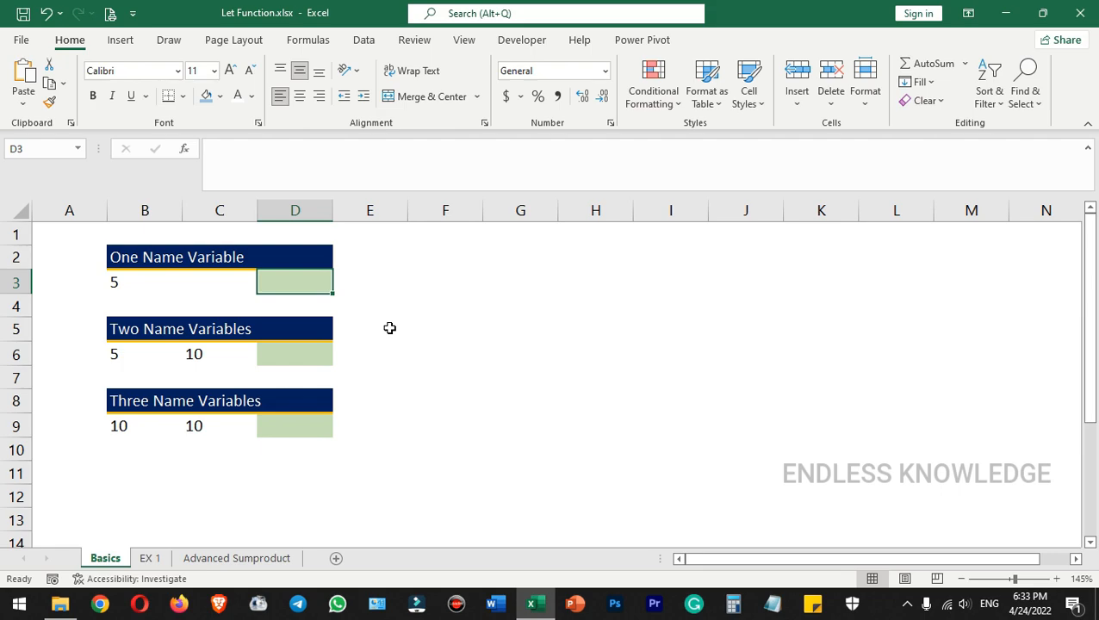
{"action": "type", "text": "=let"}
{"action": "key", "text": "Tab"}
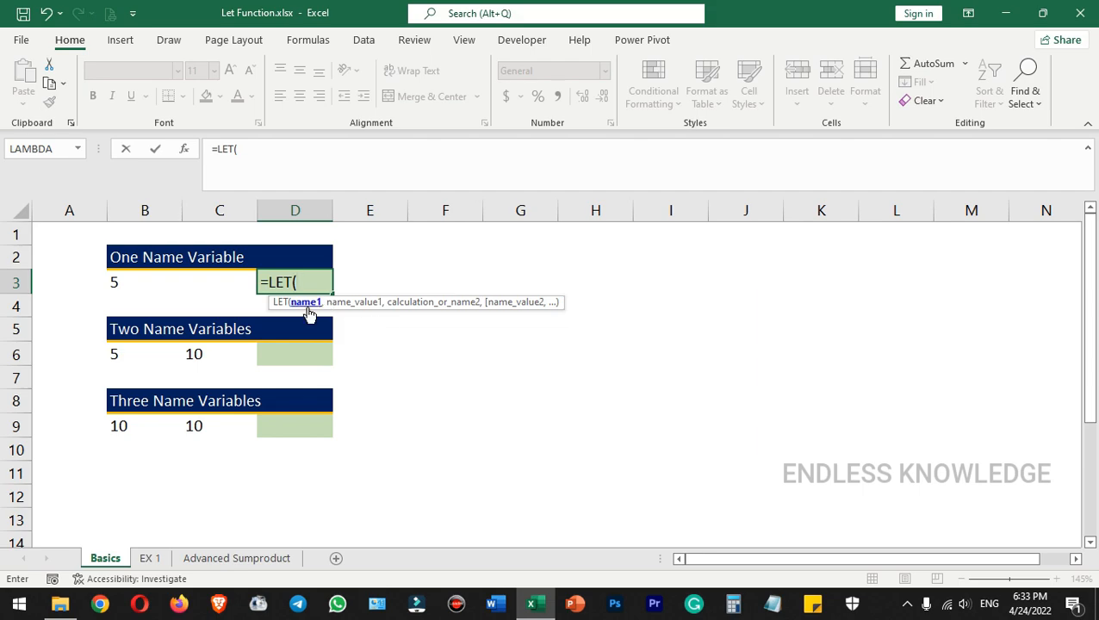
{"action": "type", "text": ","}
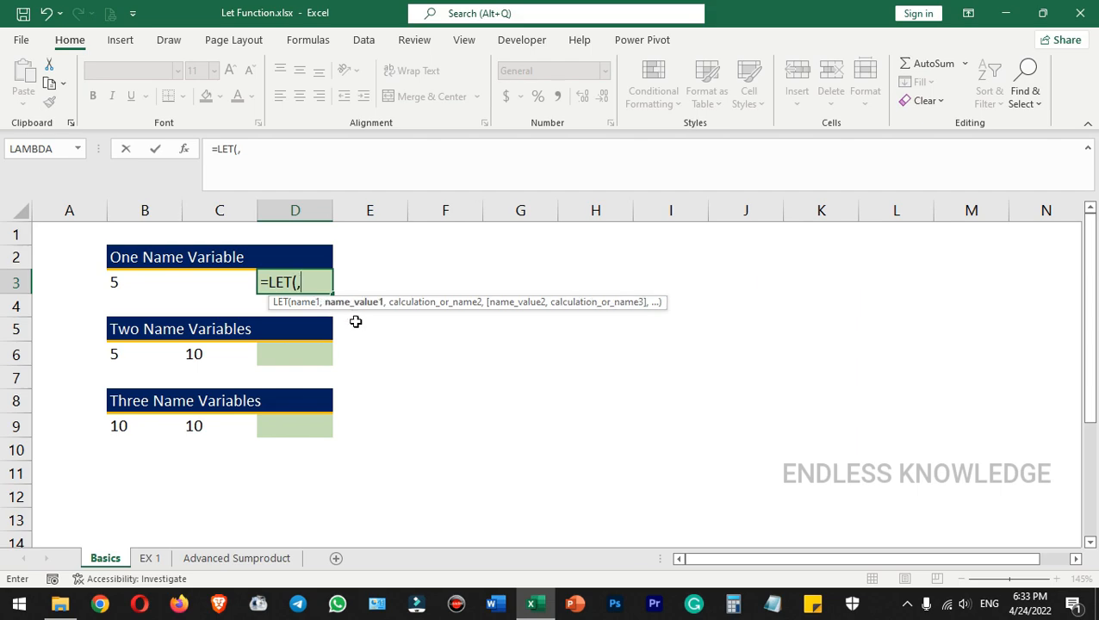
{"action": "type", "text": ","}
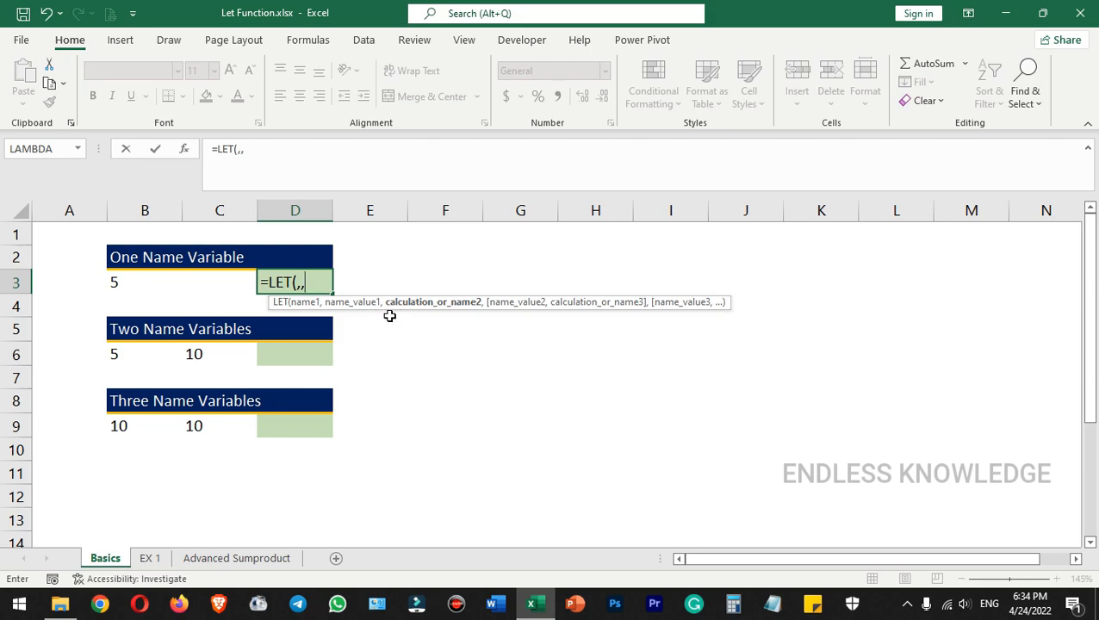
{"action": "type", "text": ",,"}
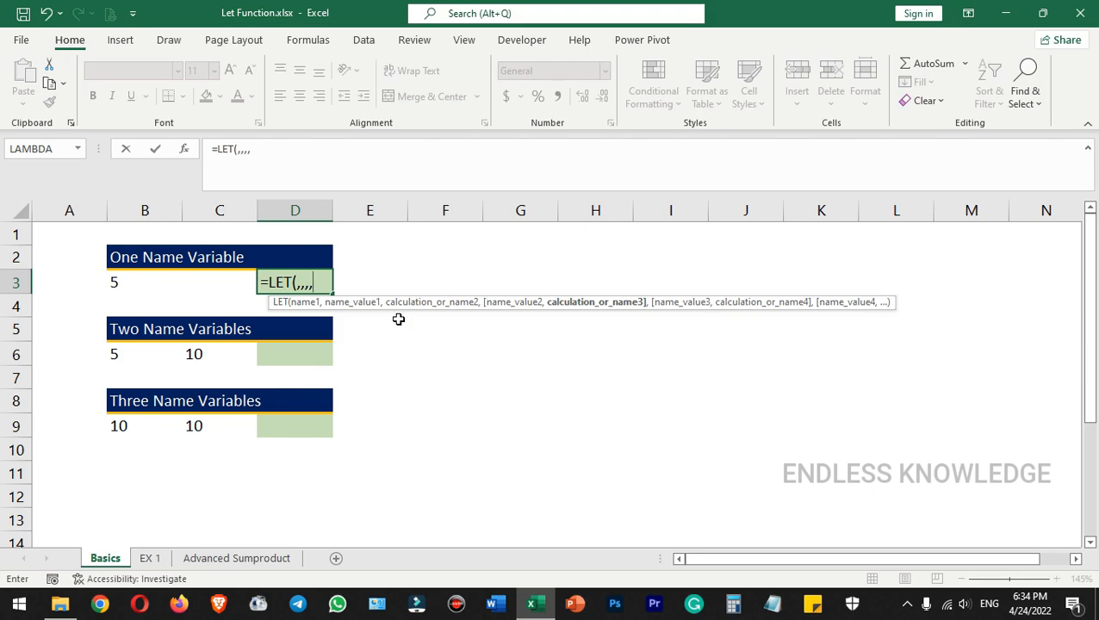
{"action": "key", "text": "BackSpace"}
{"action": "key", "text": "BackSpace"}
{"action": "key", "text": "BackSpace"}
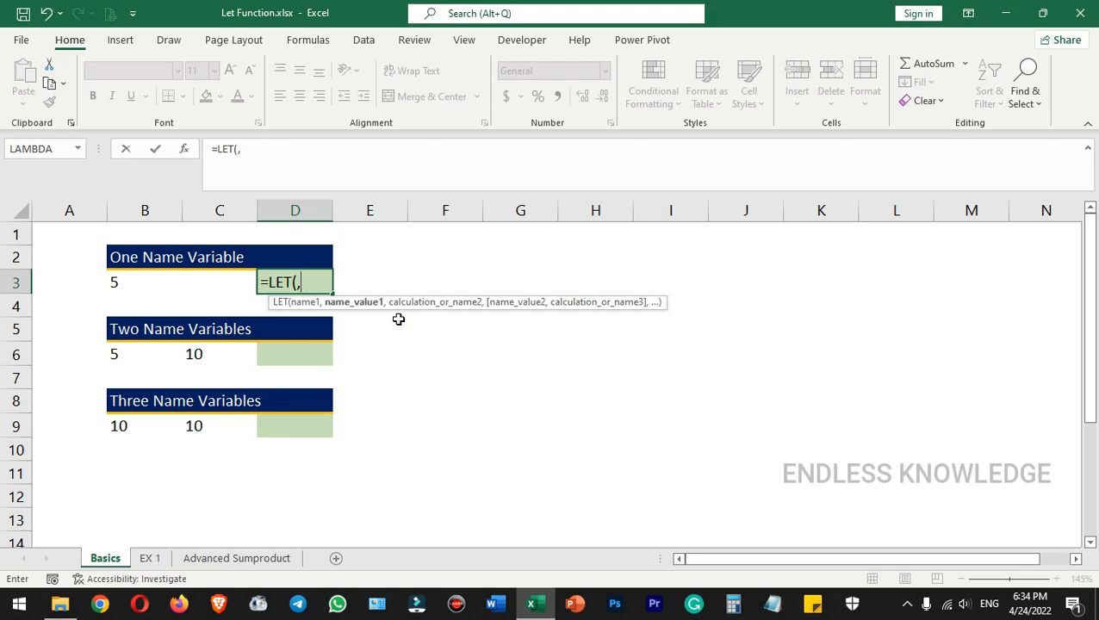
{"action": "key", "text": "BackSpace"}
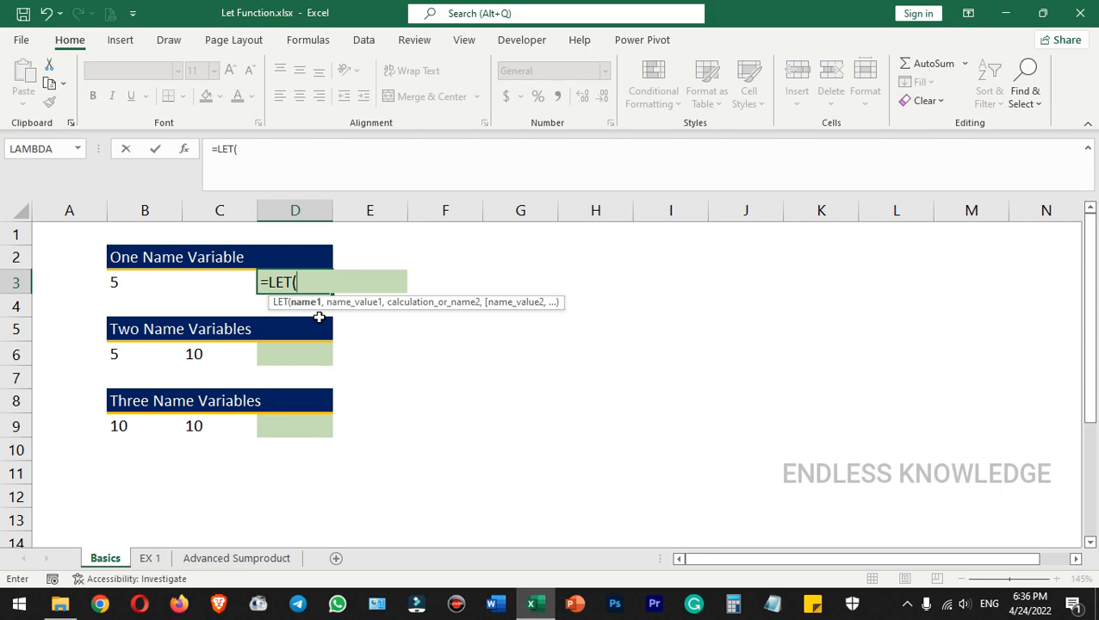
{"action": "type", "text": "X"}
{"action": "key", "text": "BackSpace"}
{"action": "type", "text": "Sales"}
{"action": "key", "text": "BackSpace"}
{"action": "key", "text": "BackSpace"}
{"action": "key", "text": "BackSpace"}
{"action": "key", "text": "BackSpace"}
{"action": "key", "text": "BackSpace"}
Enter X as the first variable name in D3's LET formula.
{"action": "type", "text": "X"}
{"action": "type", "text": ","}
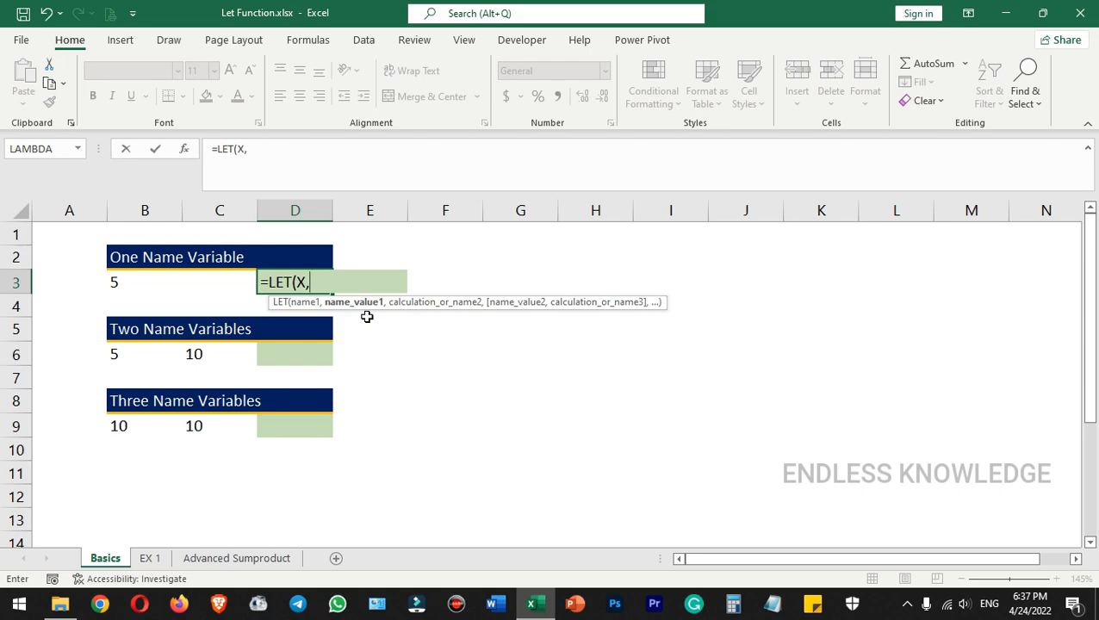
{"action": "type", "text": "5"}
{"action": "key", "text": "BackSpace"}
{"action": "left_click", "coordinate": [131, 283]}
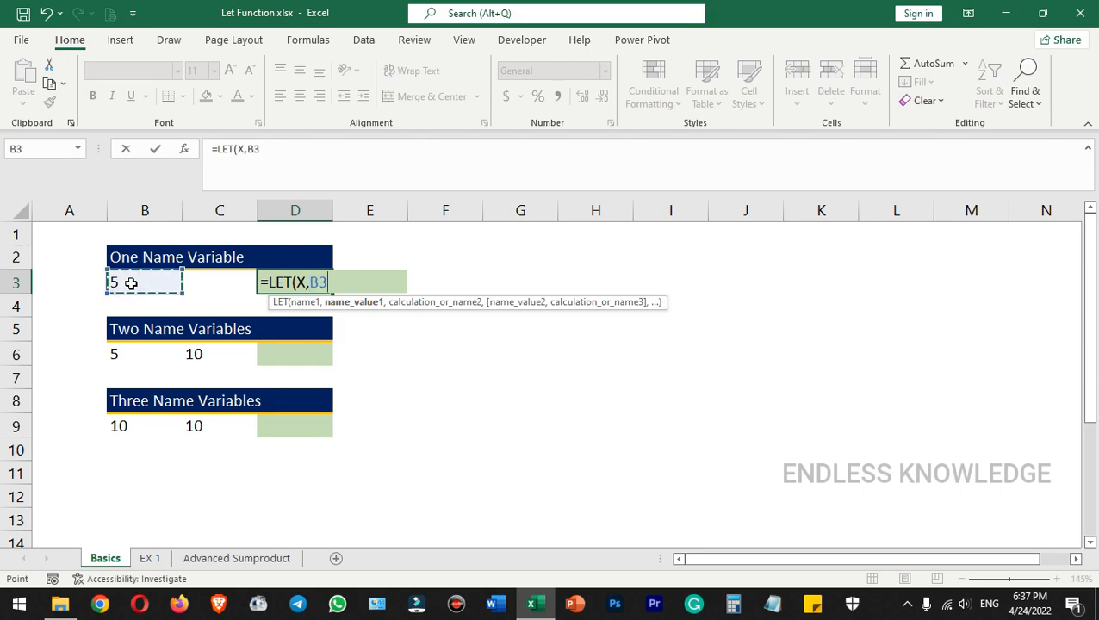
{"action": "key", "text": "BackSpace"}
{"action": "key", "text": "BackSpace"}
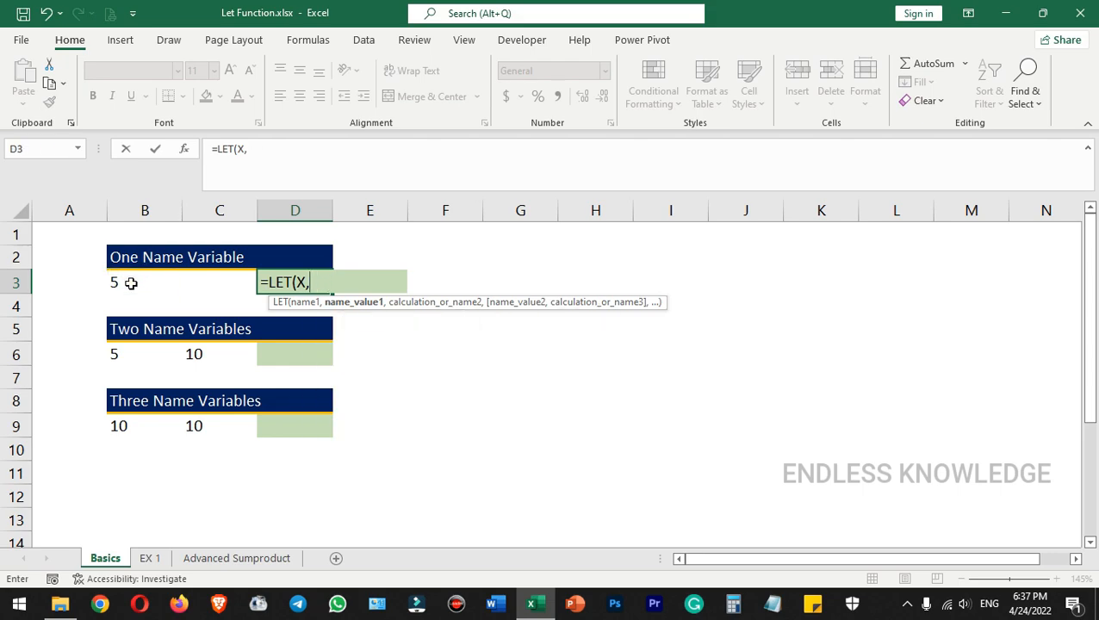
{"action": "type", "text": "sum("}
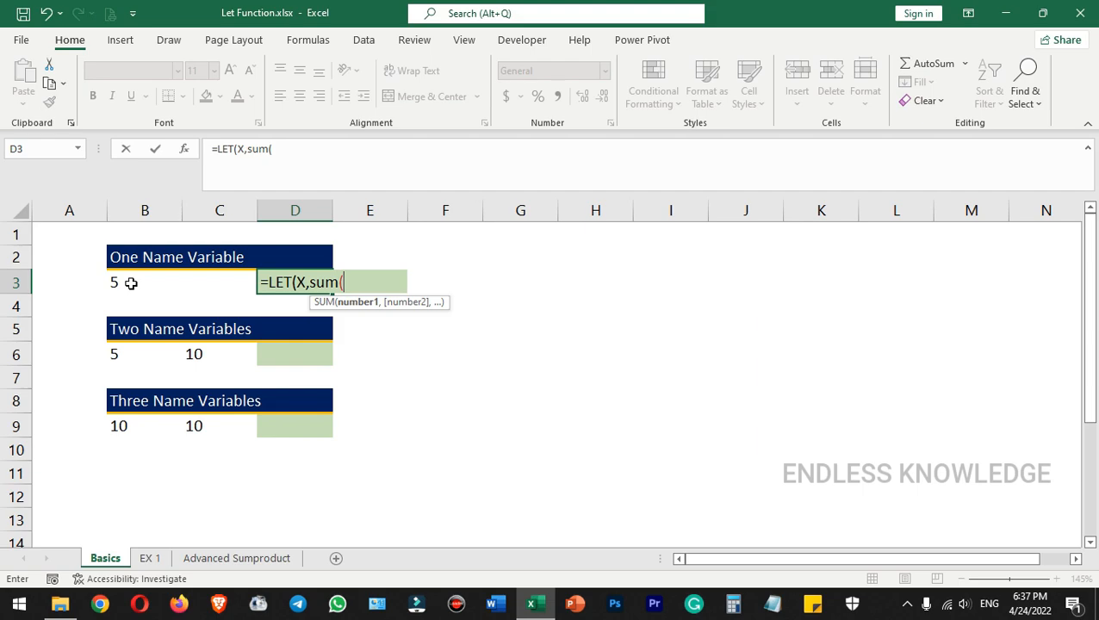
{"action": "key", "text": "BackSpace"}
{"action": "key", "text": "BackSpace"}
{"action": "key", "text": "BackSpace"}
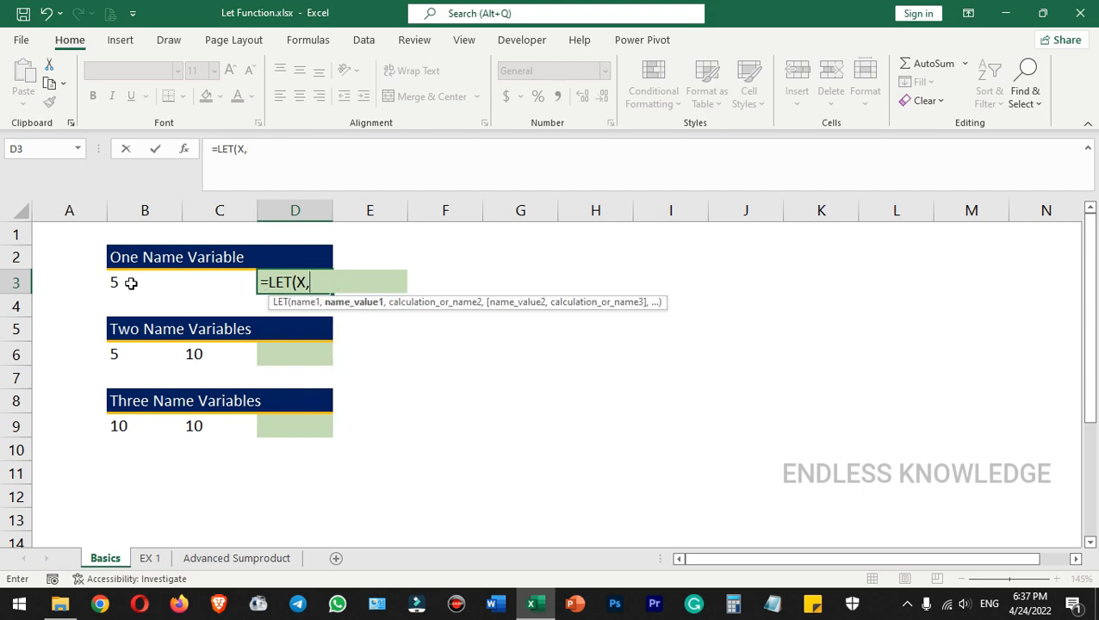
Assign cell B3 to X and complete the D3 formula with the calculation x+5.
{"action": "left_click", "coordinate": [131, 283]}
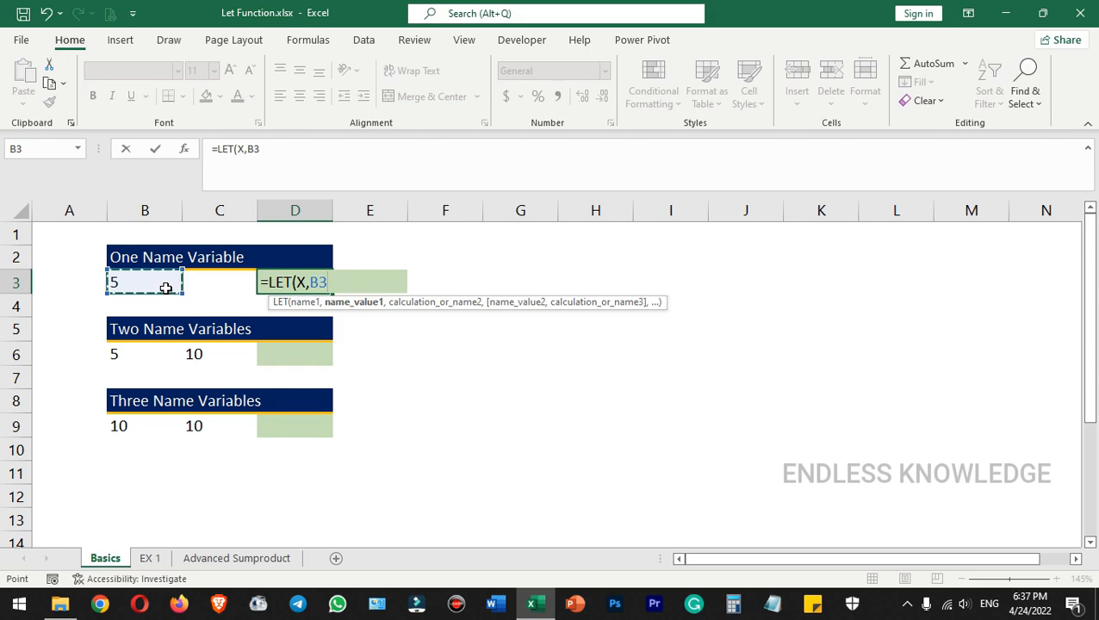
{"action": "type", "text": ","}
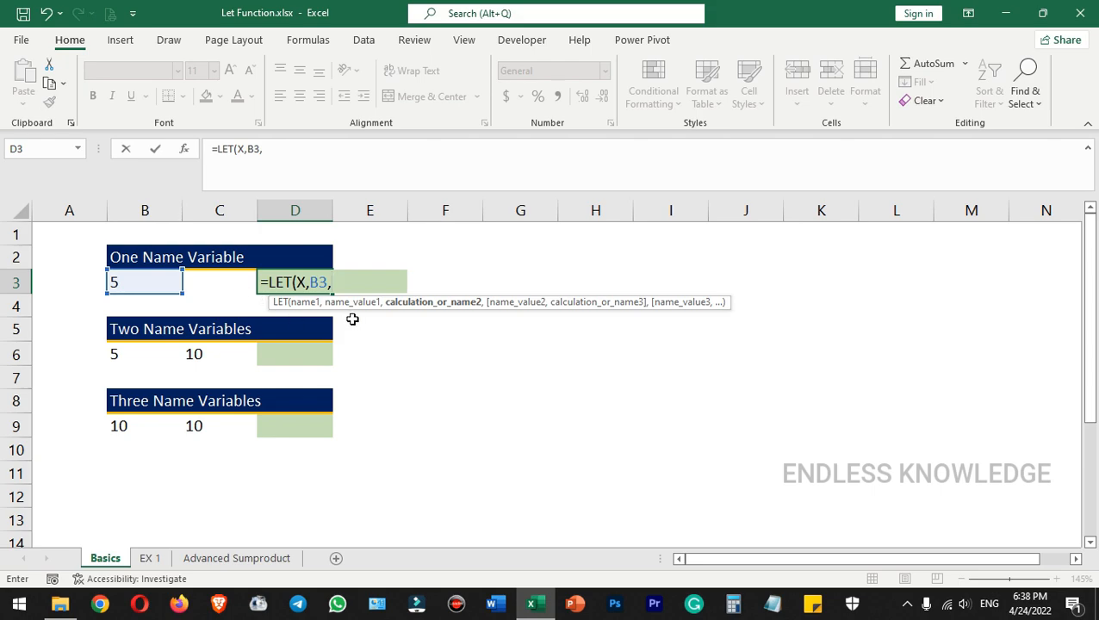
{"action": "type", "text": "x"}
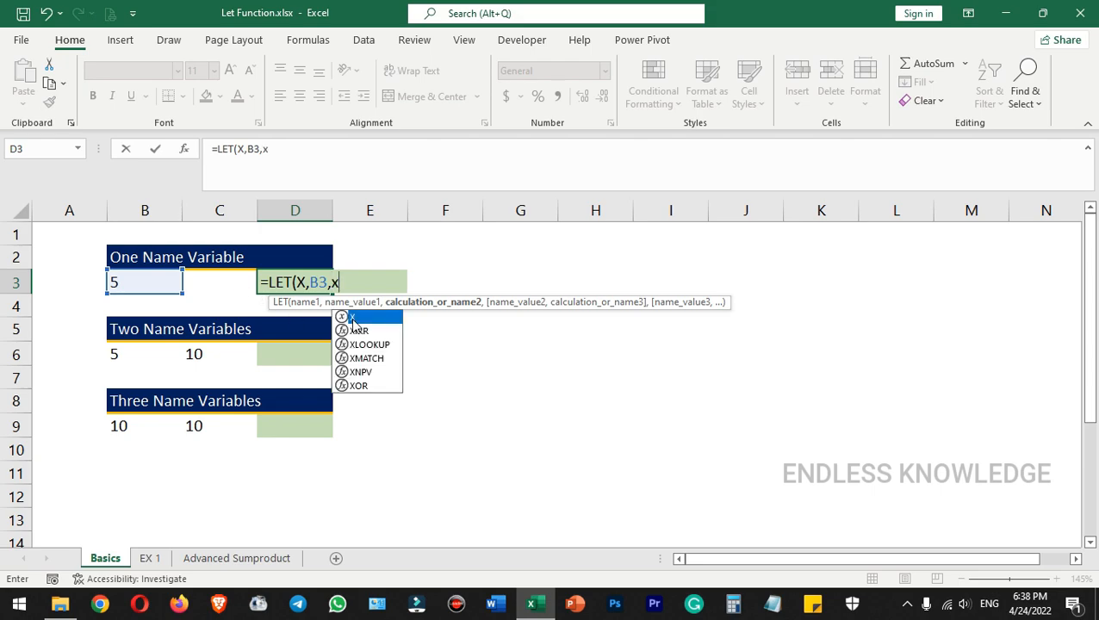
{"action": "type", "text": "+"}
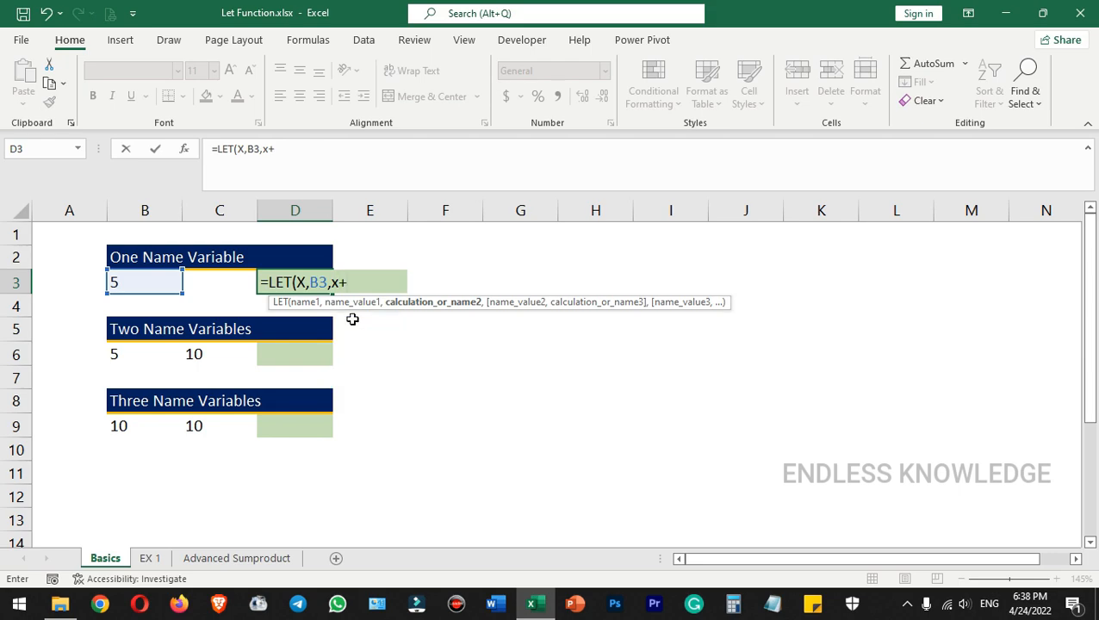
{"action": "type", "text": "5"}
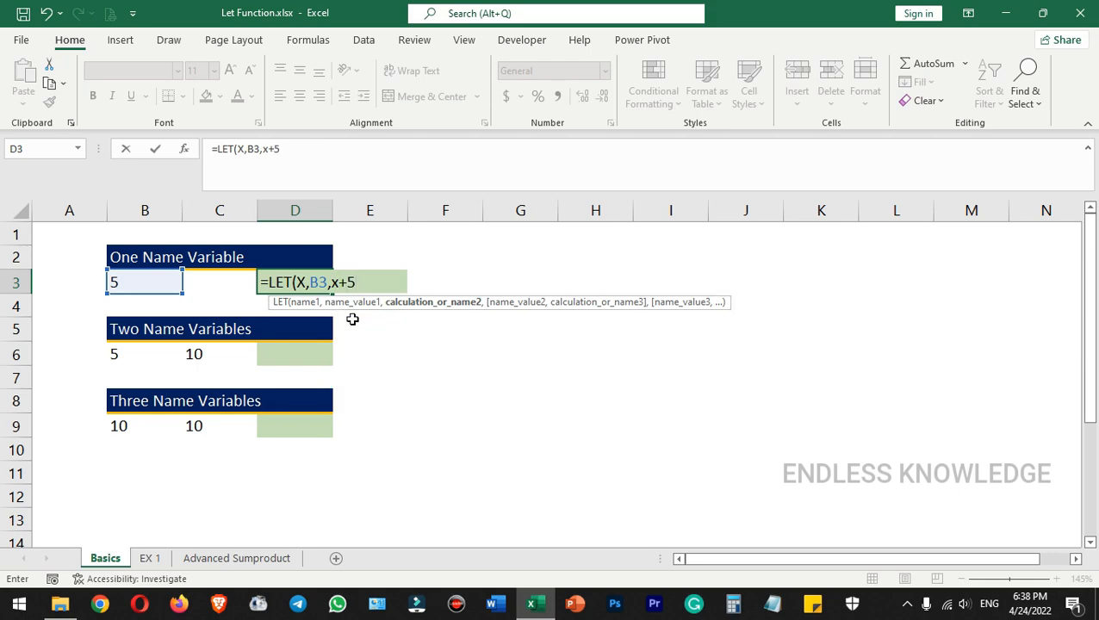
{"action": "type", "text": ")"}
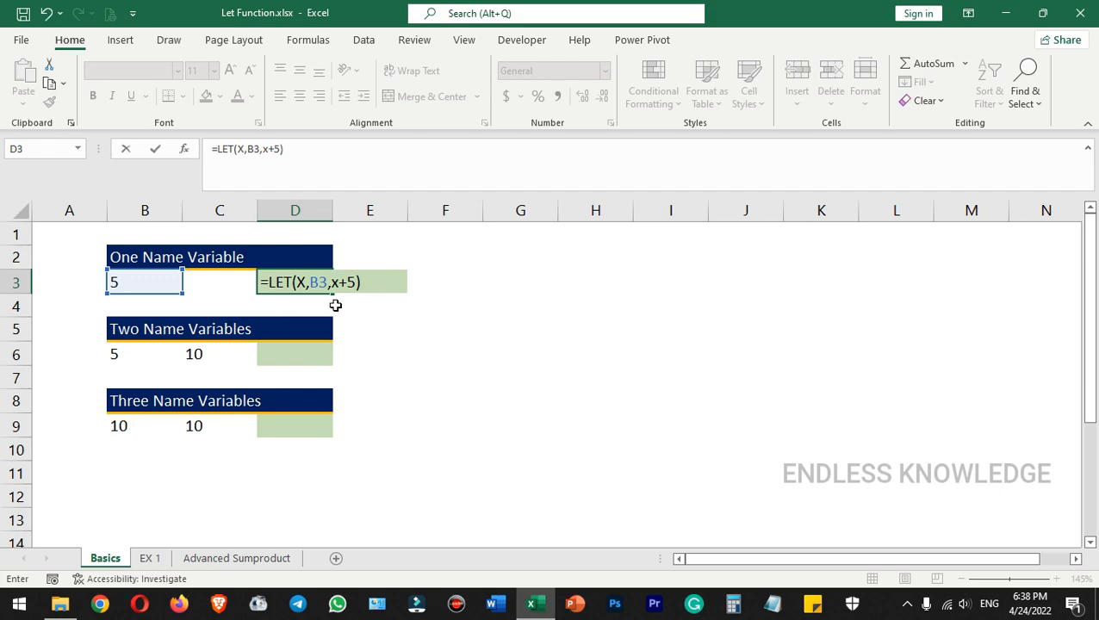
{"action": "key", "text": "Return"}
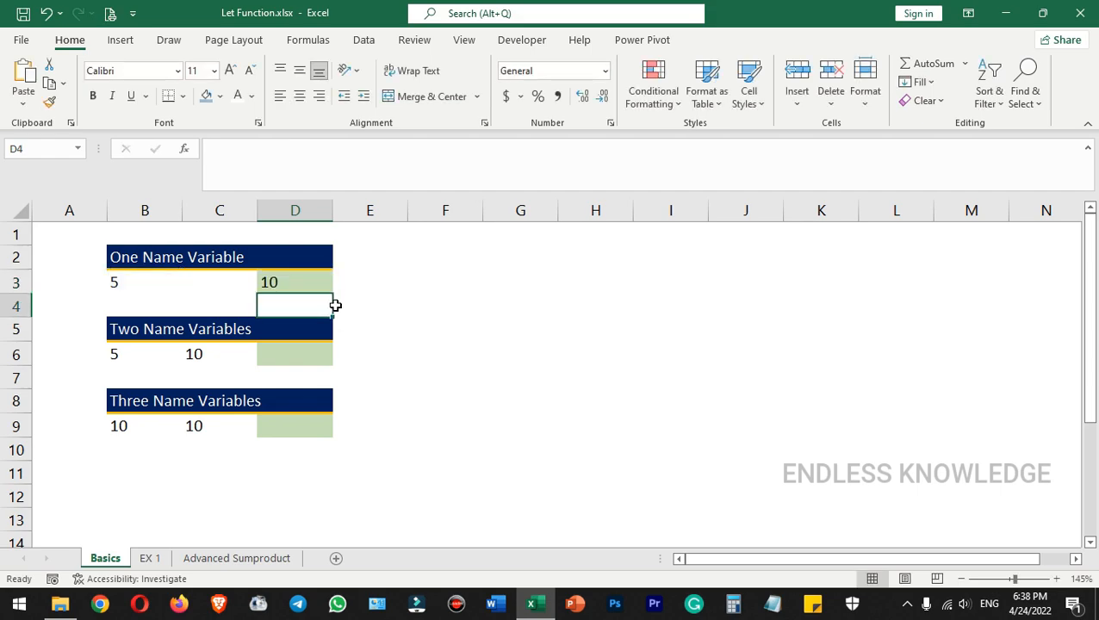
{"action": "left_click", "coordinate": [324, 285]}
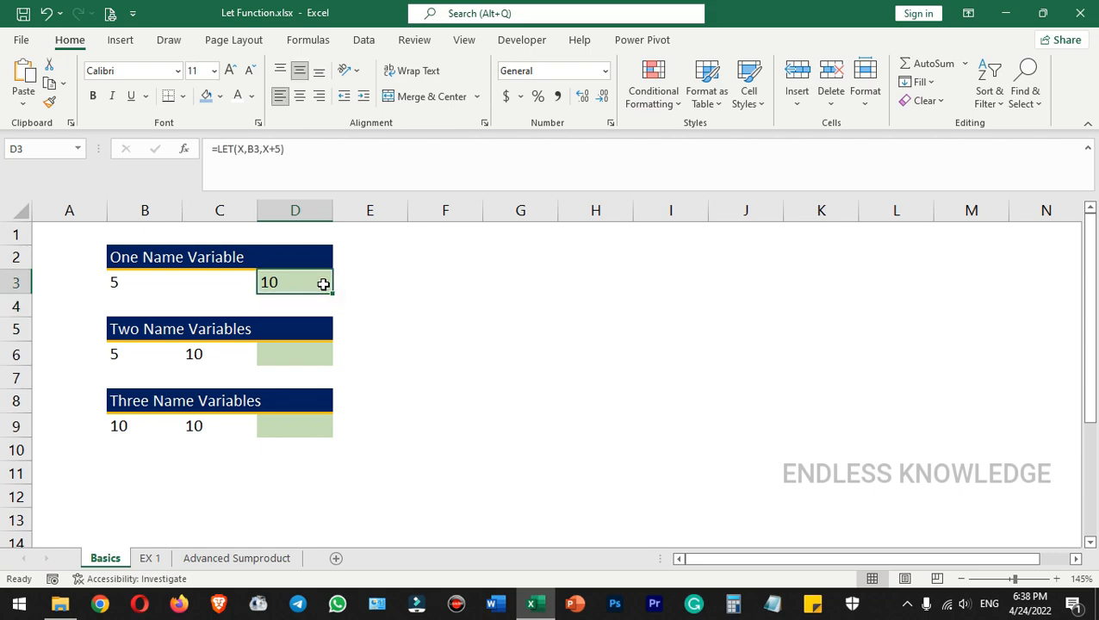
Start a LET formula in D6 under Two Name Variables, assigning cell B6 to the name x.
{"action": "left_click", "coordinate": [305, 354]}
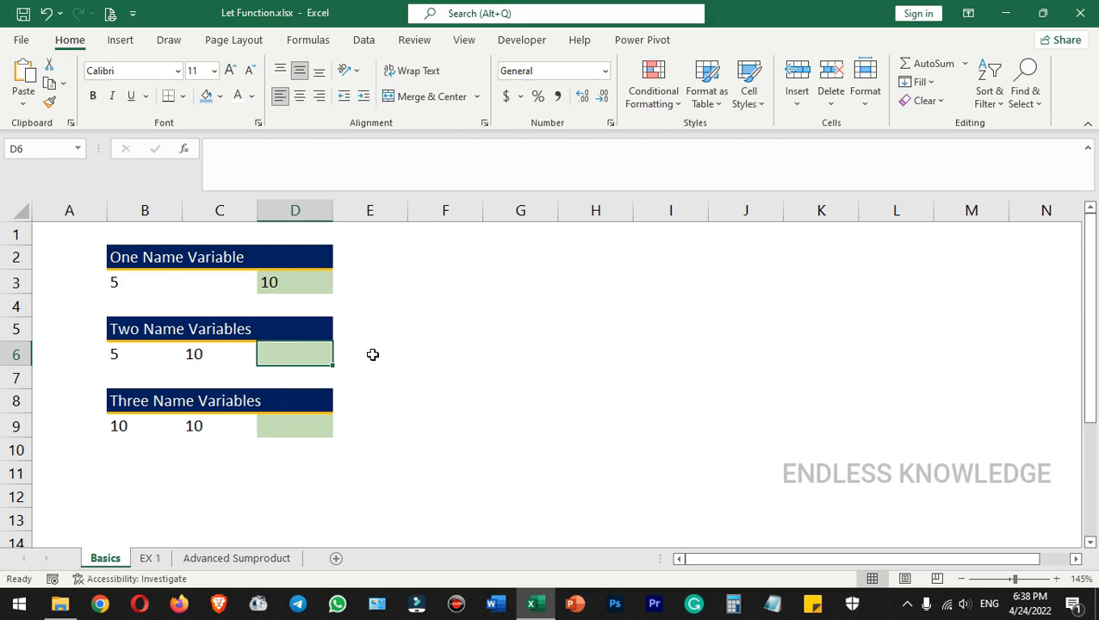
{"action": "type", "text": "=let"}
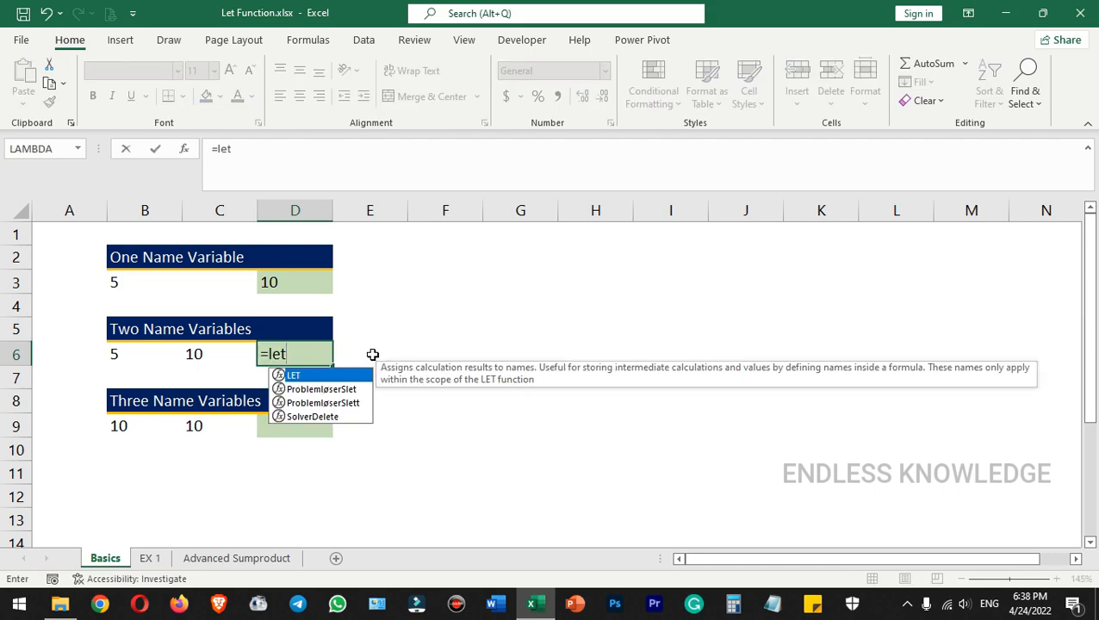
{"action": "key", "text": "Tab"}
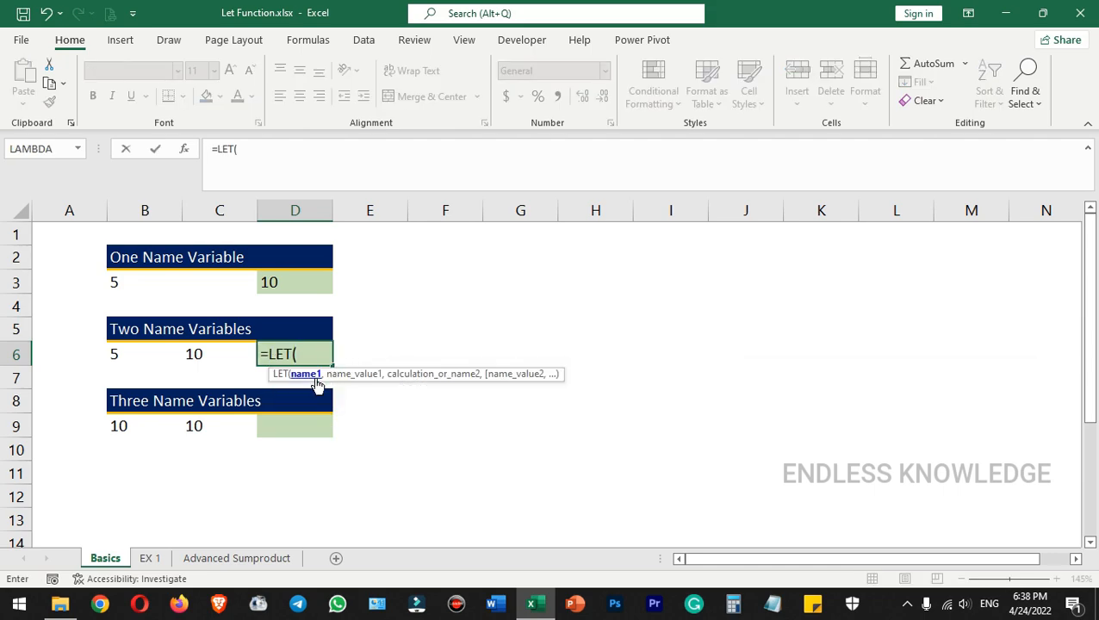
{"action": "type", "text": "x,"}
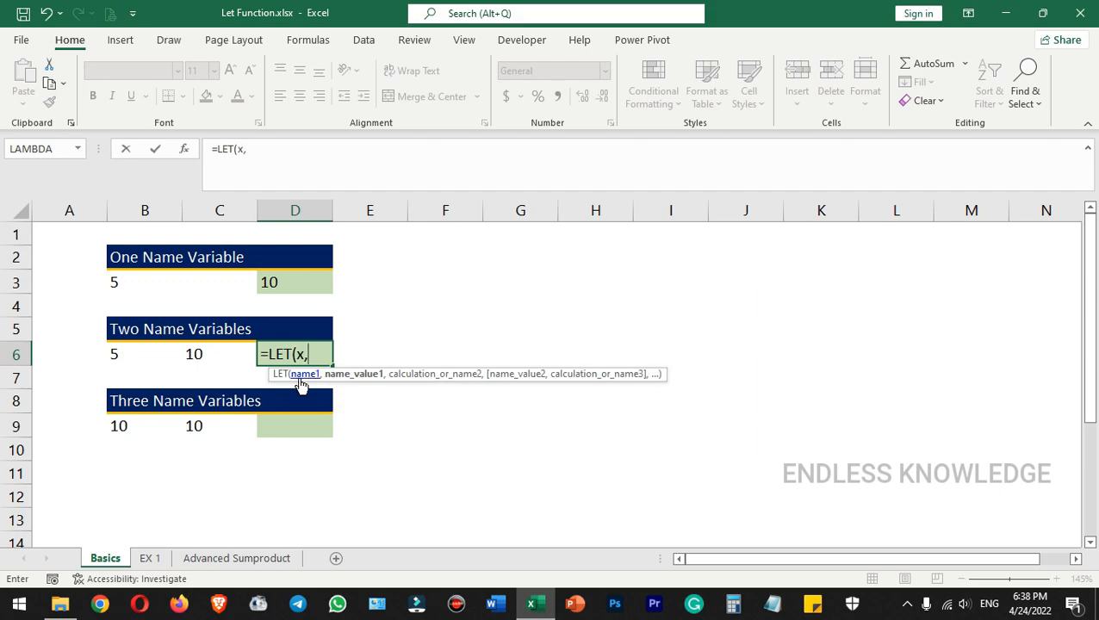
{"action": "left_click", "coordinate": [118, 354]}
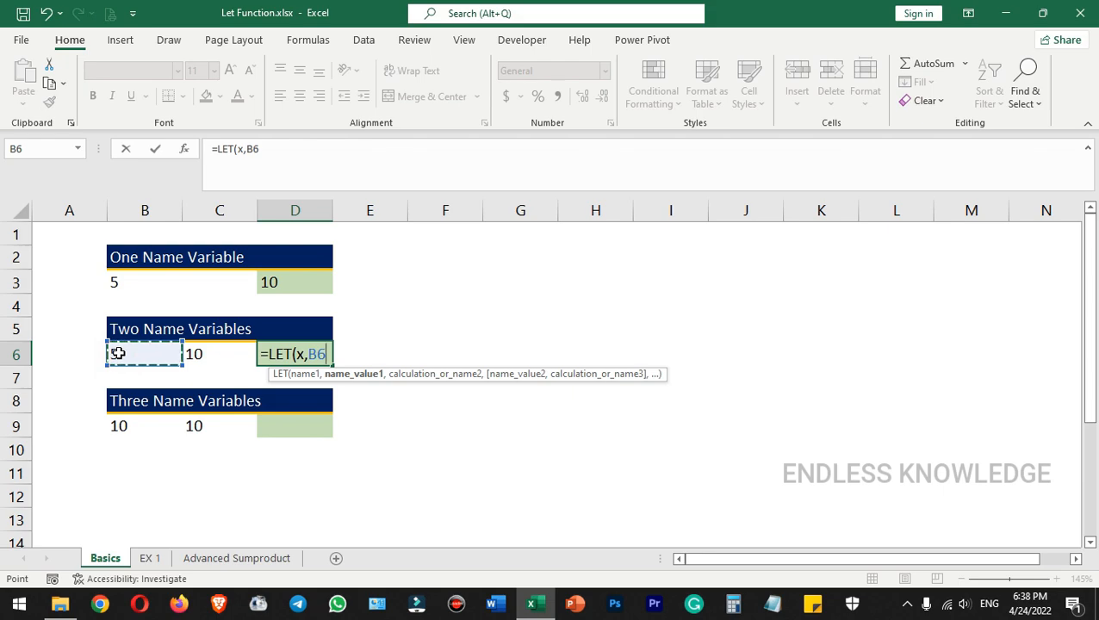
{"action": "type", "text": ","}
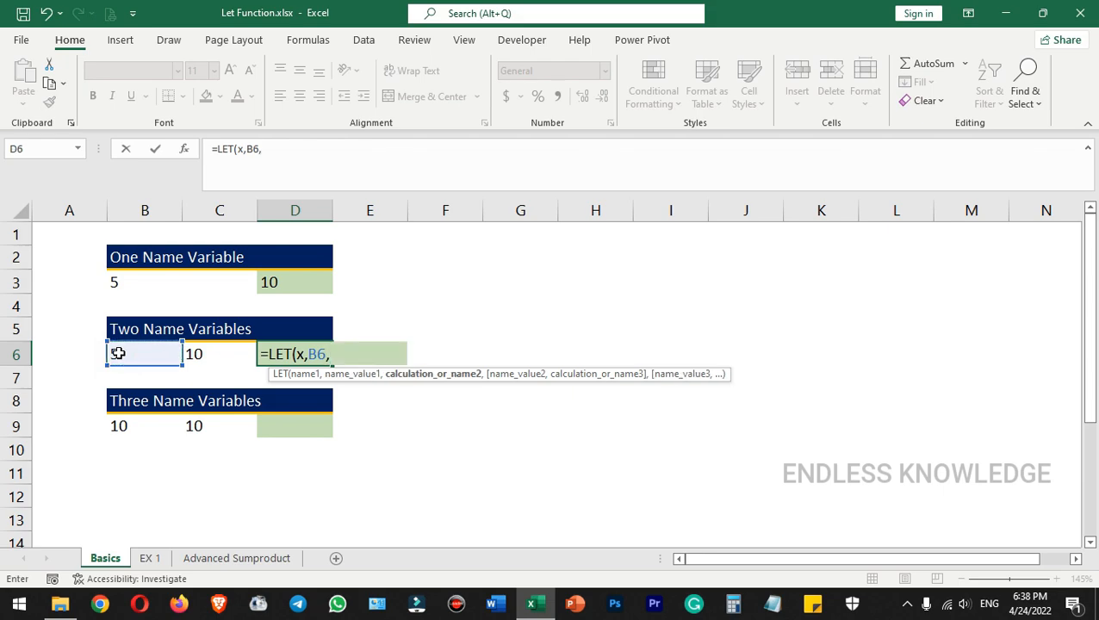
Assign cell C6 to a second name y and complete the D6 formula with the calculation x+y.
{"action": "type", "text": "y"}
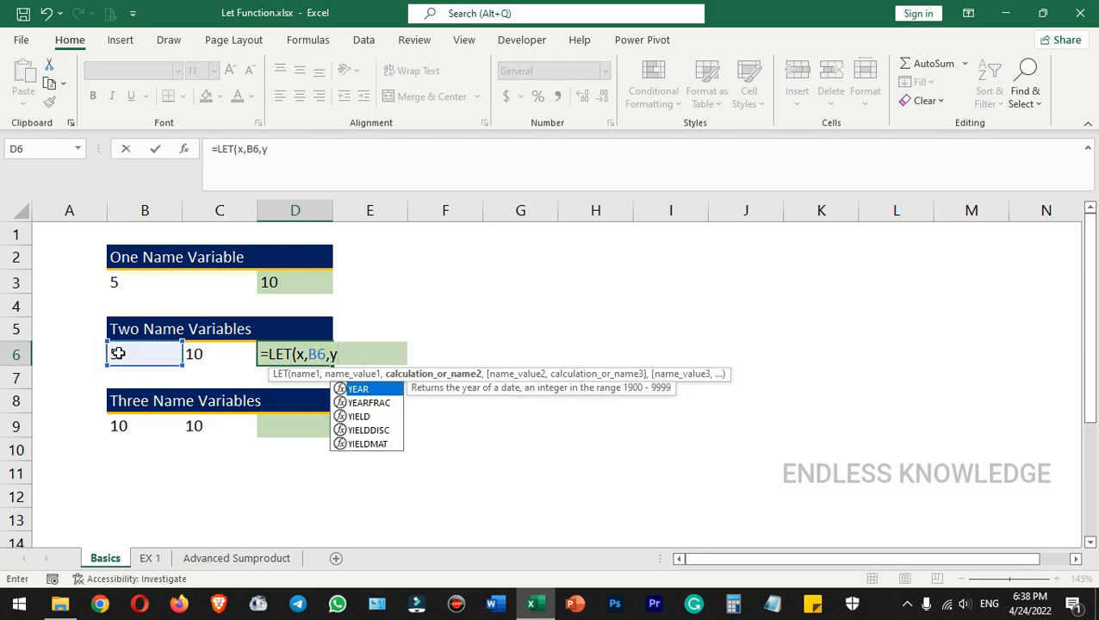
{"action": "key", "text": "Escape"}
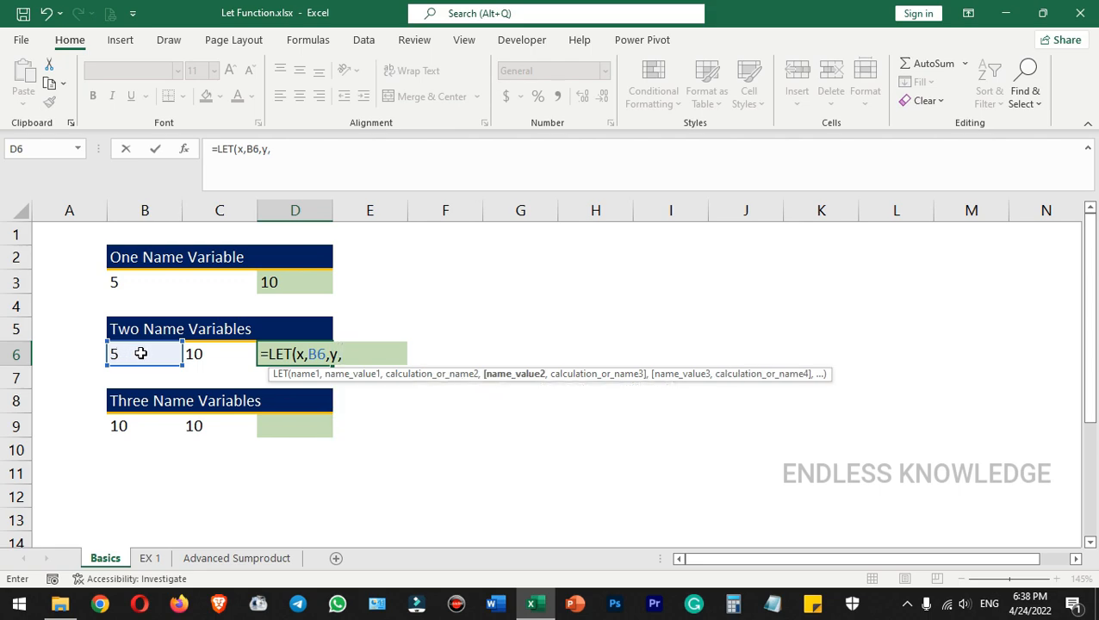
{"action": "left_click", "coordinate": [208, 353]}
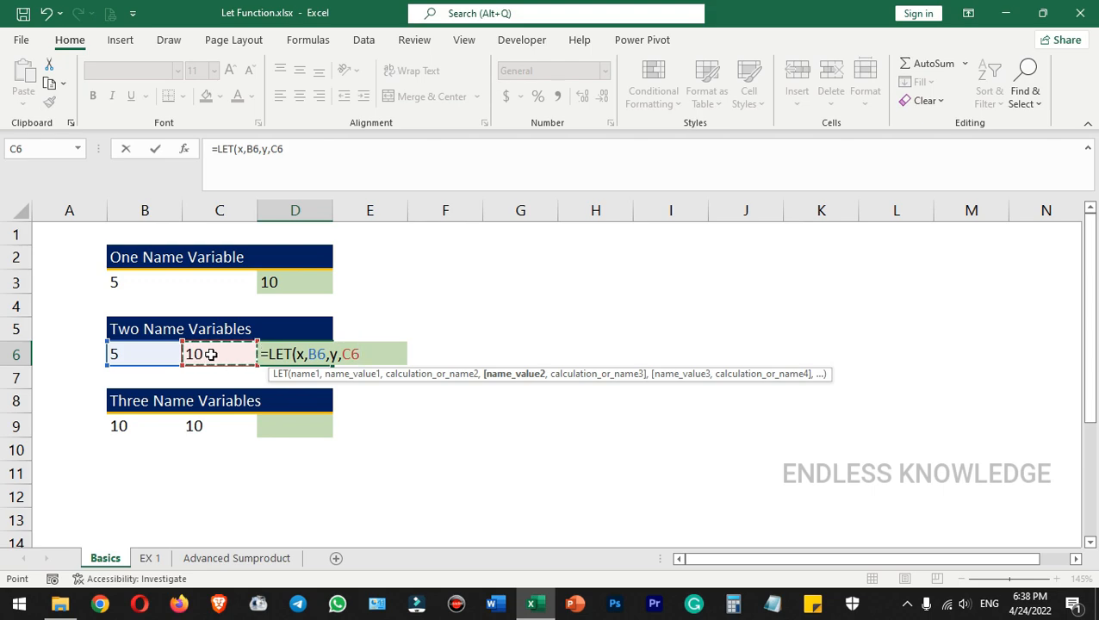
{"action": "type", "text": ","}
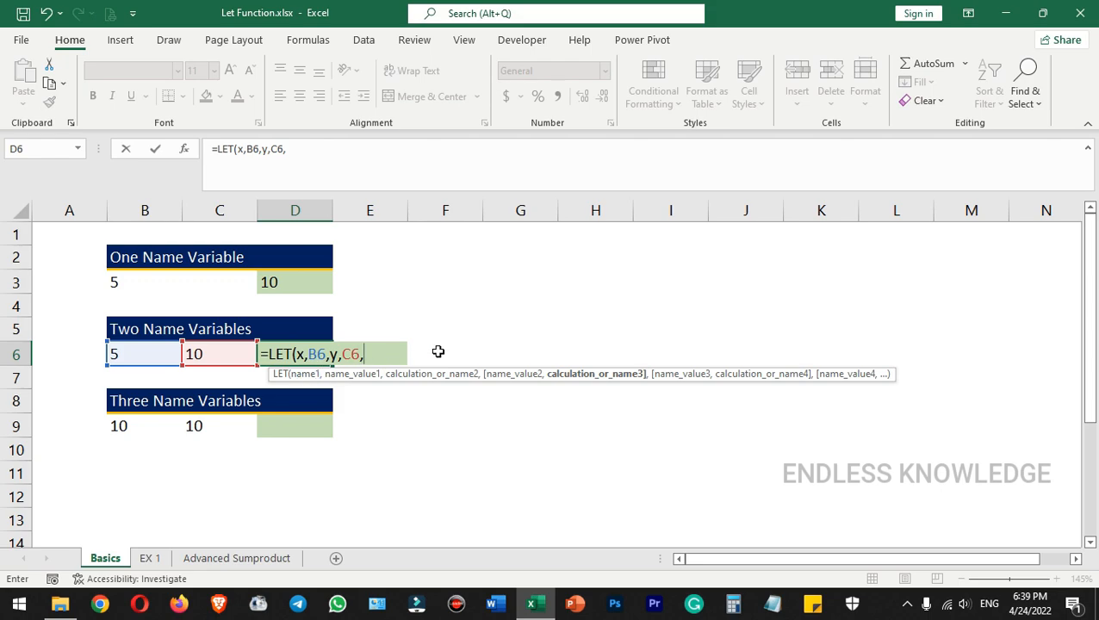
{"action": "type", "text": "x+y)"}
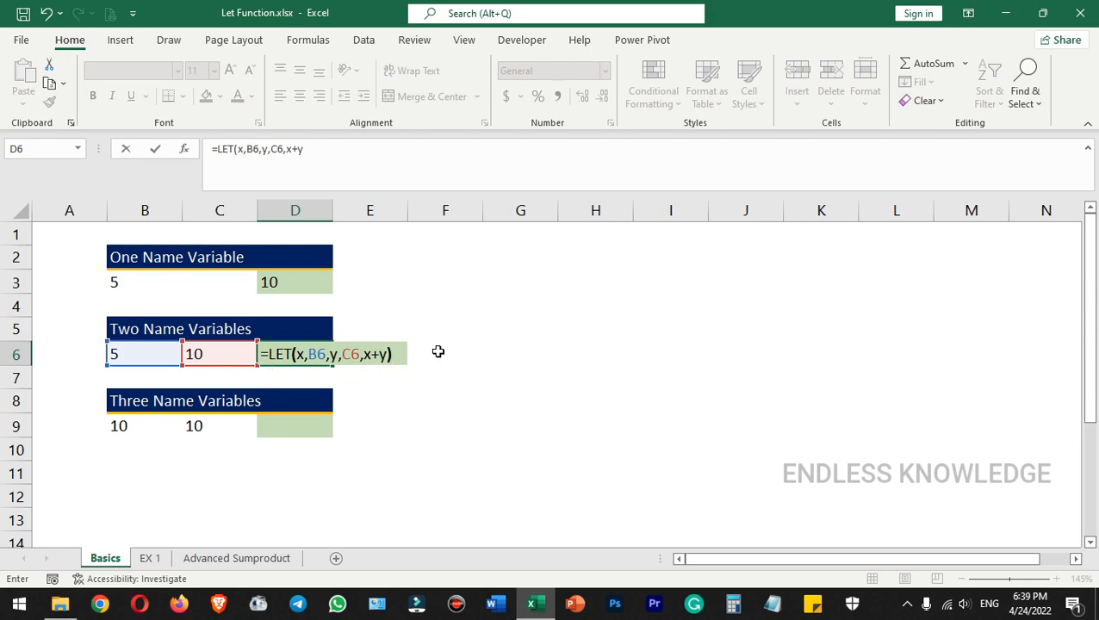
{"action": "key", "text": "Return"}
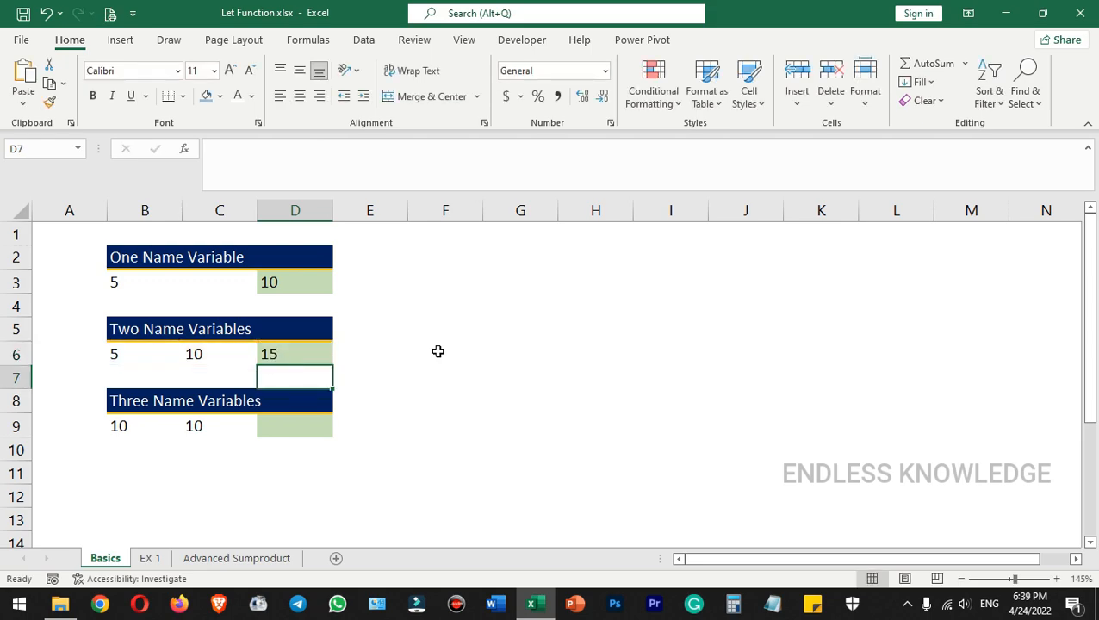
Start a LET formula in D9 under Three Name Variables, assigning B9 to x and C9 to y.
{"action": "left_click", "coordinate": [293, 422]}
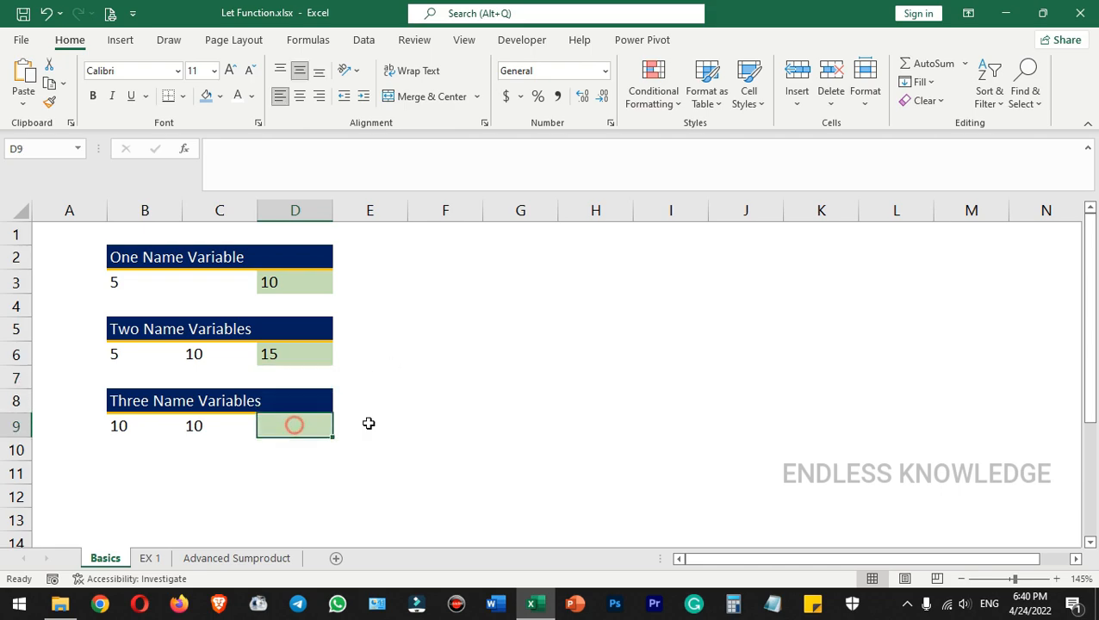
{"action": "type", "text": "=let"}
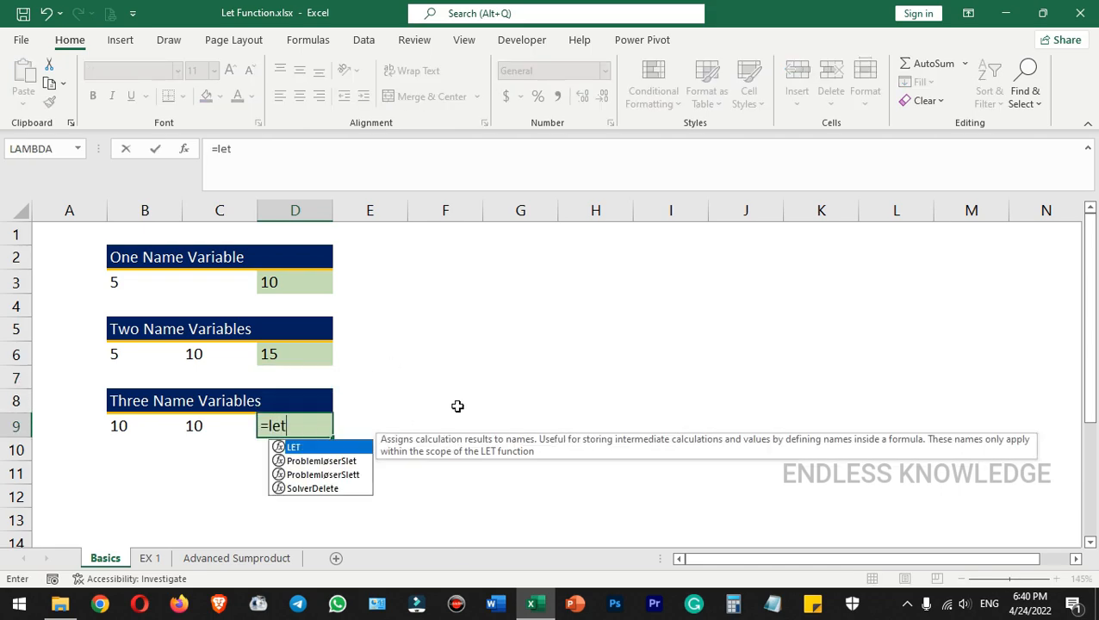
{"action": "key", "text": "Tab"}
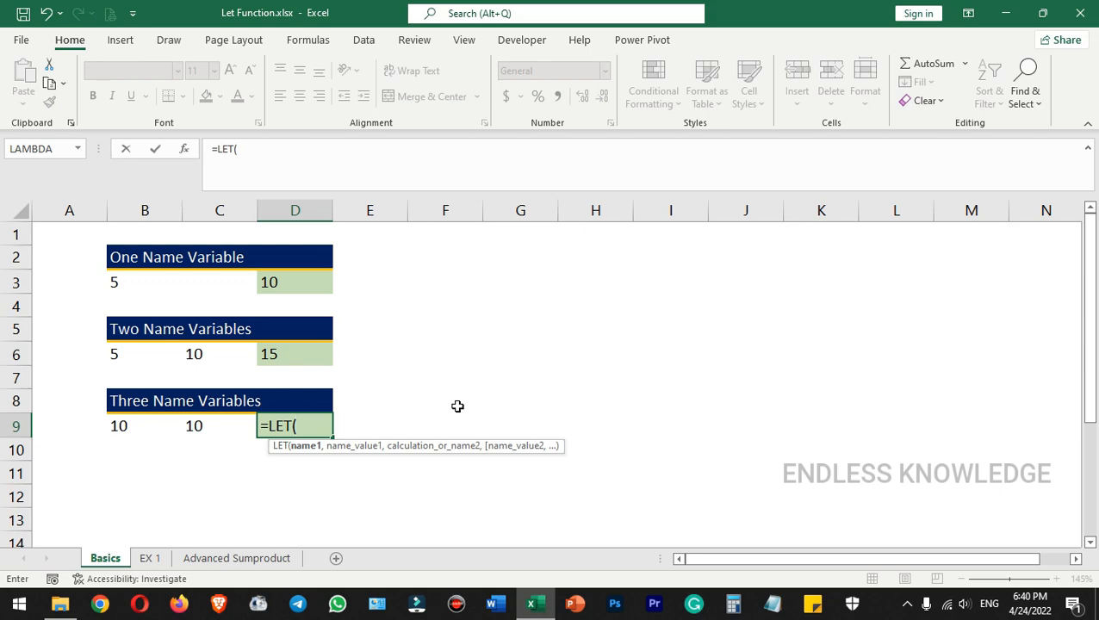
{"action": "type", "text": "x,"}
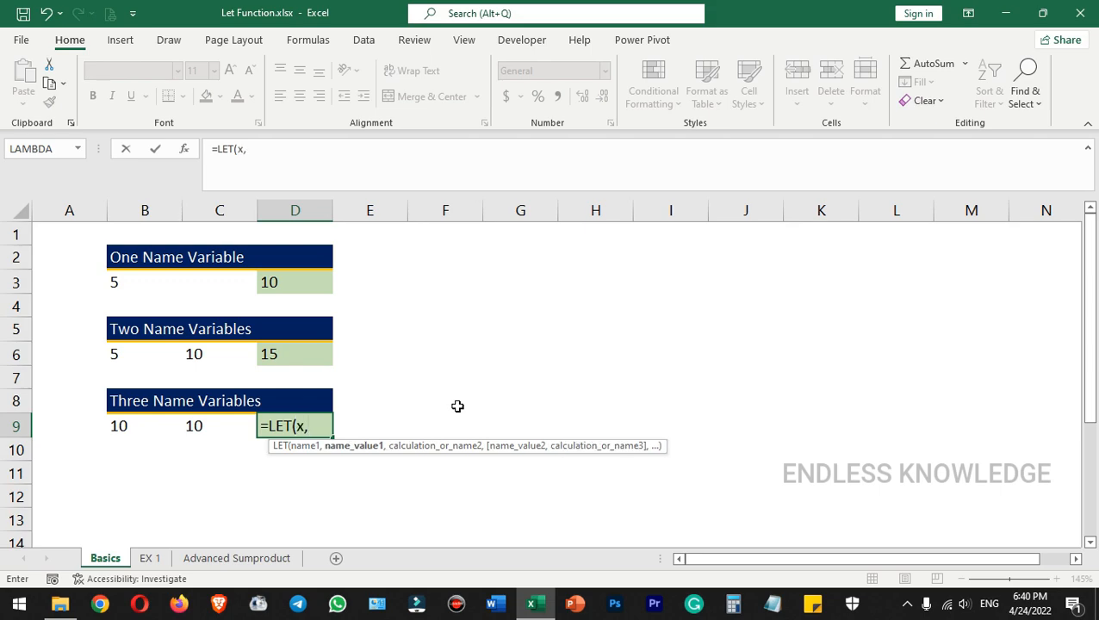
{"action": "left_click", "coordinate": [136, 429]}
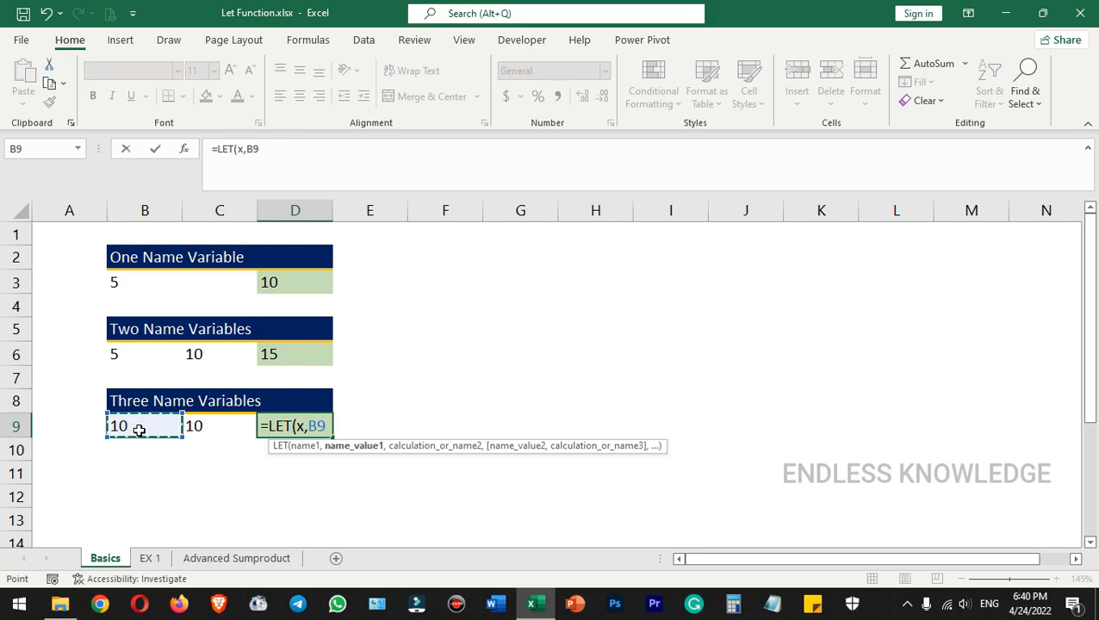
{"action": "type", "text": ","}
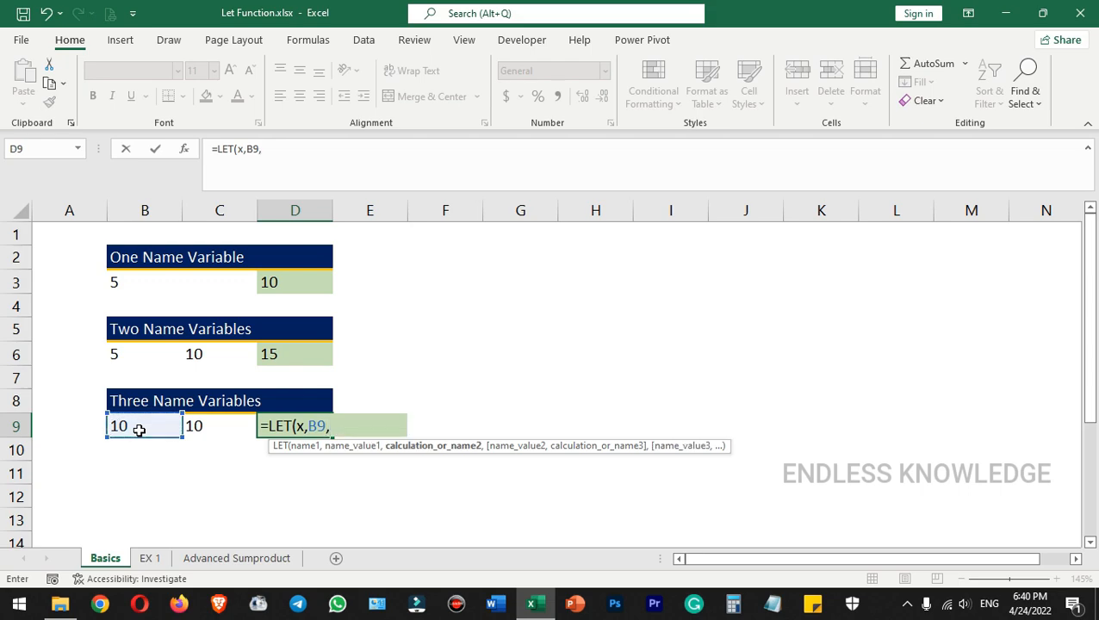
{"action": "type", "text": "y,"}
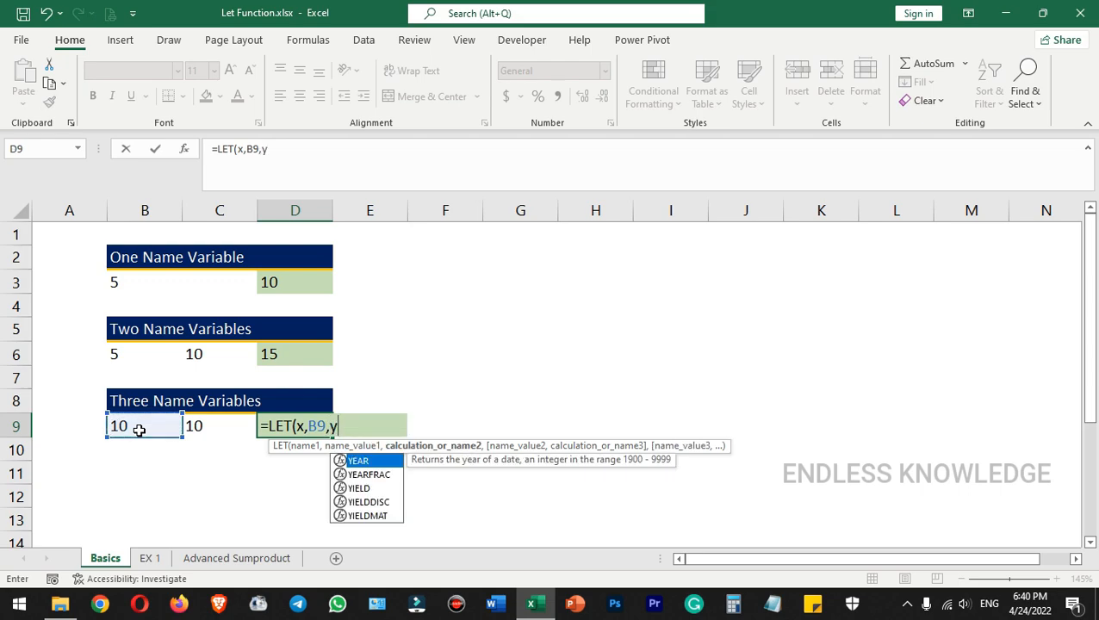
{"action": "left_click", "coordinate": [215, 423]}
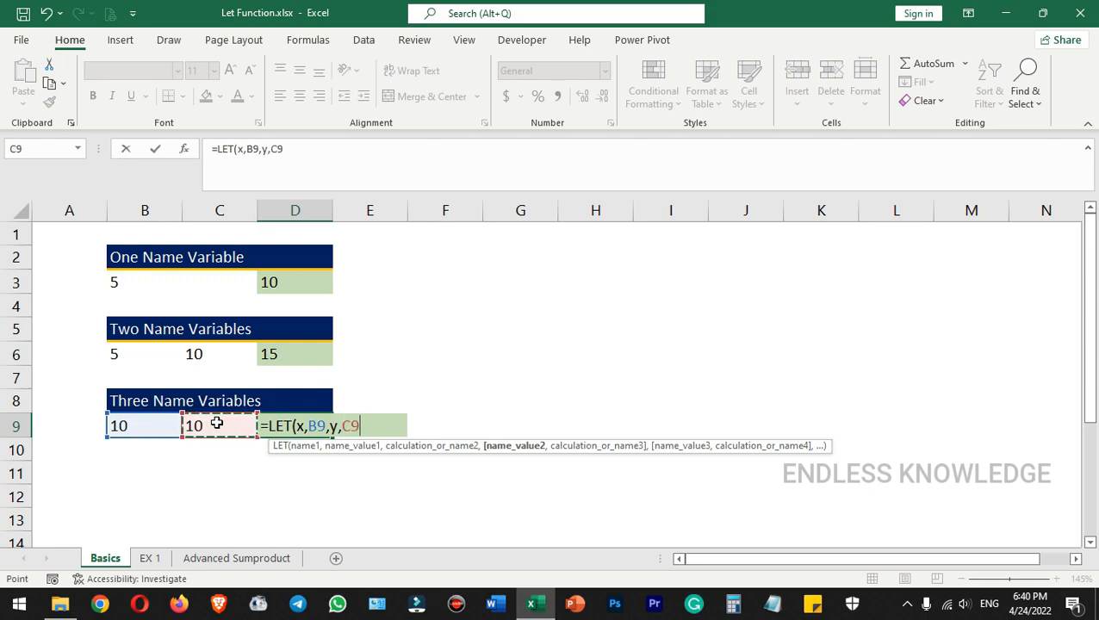
{"action": "type", "text": ","}
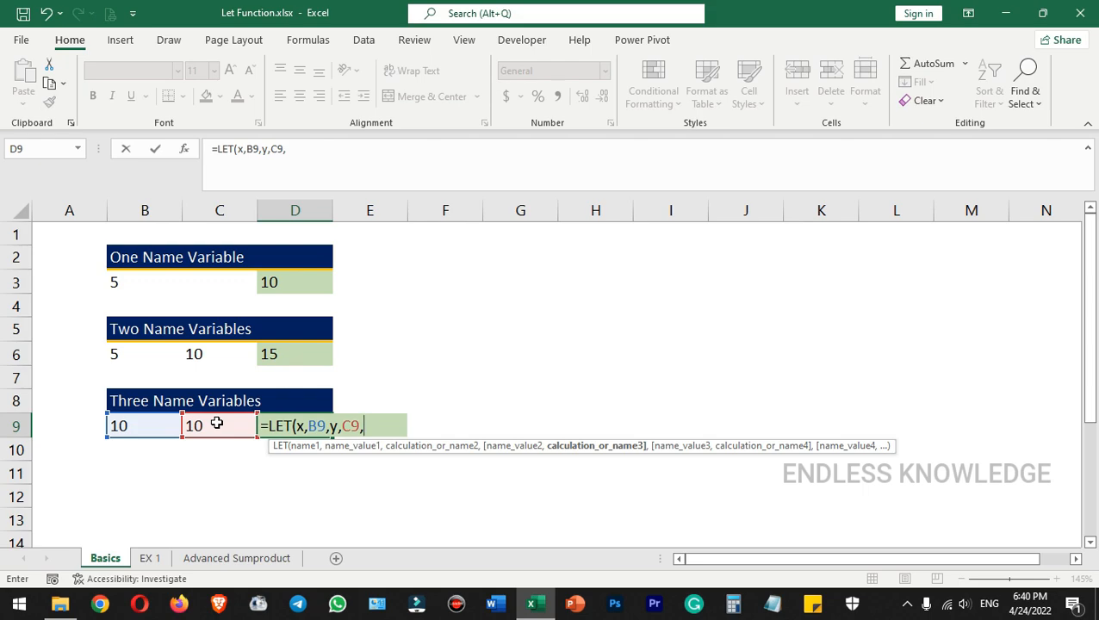
Complete the D9 LET formula with the calculation x+y-5.
{"action": "type", "text": "x"}
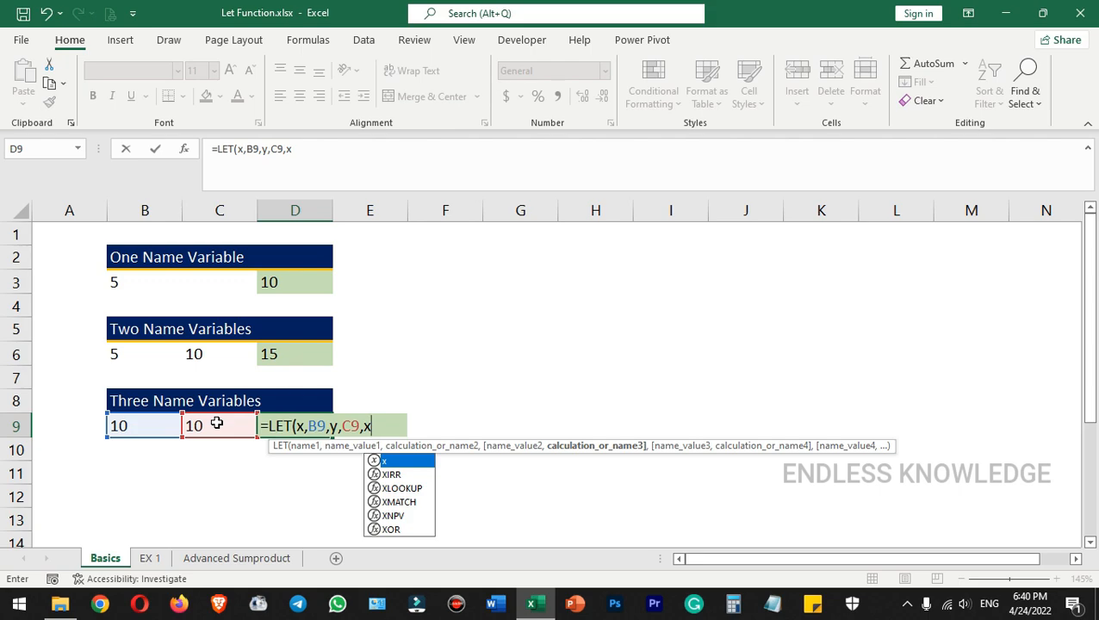
{"action": "type", "text": "+y"}
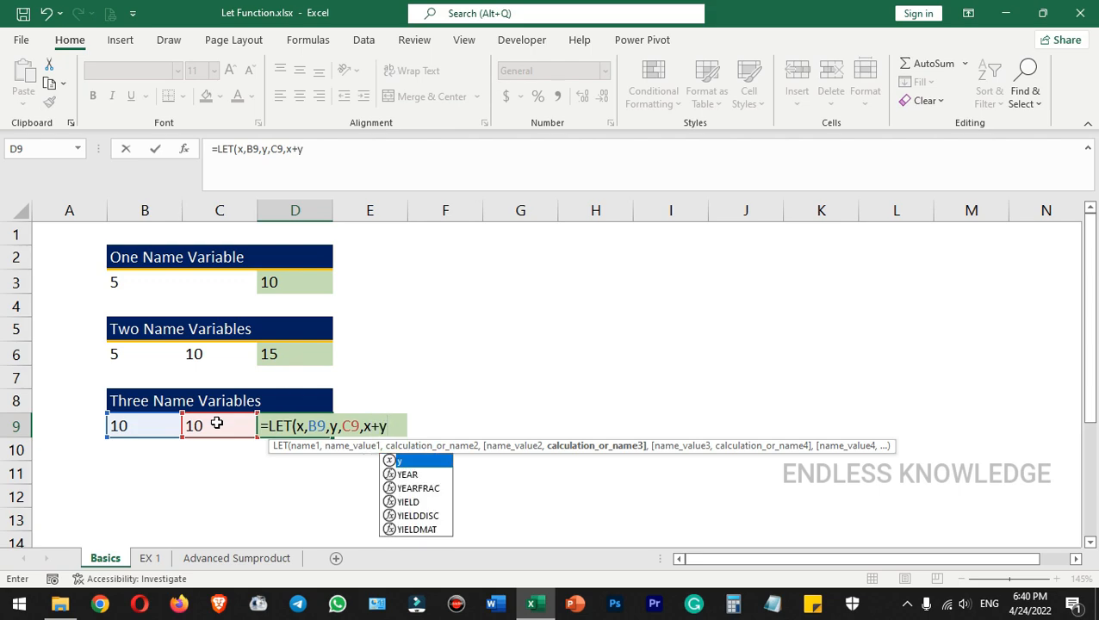
{"action": "type", "text": "-"}
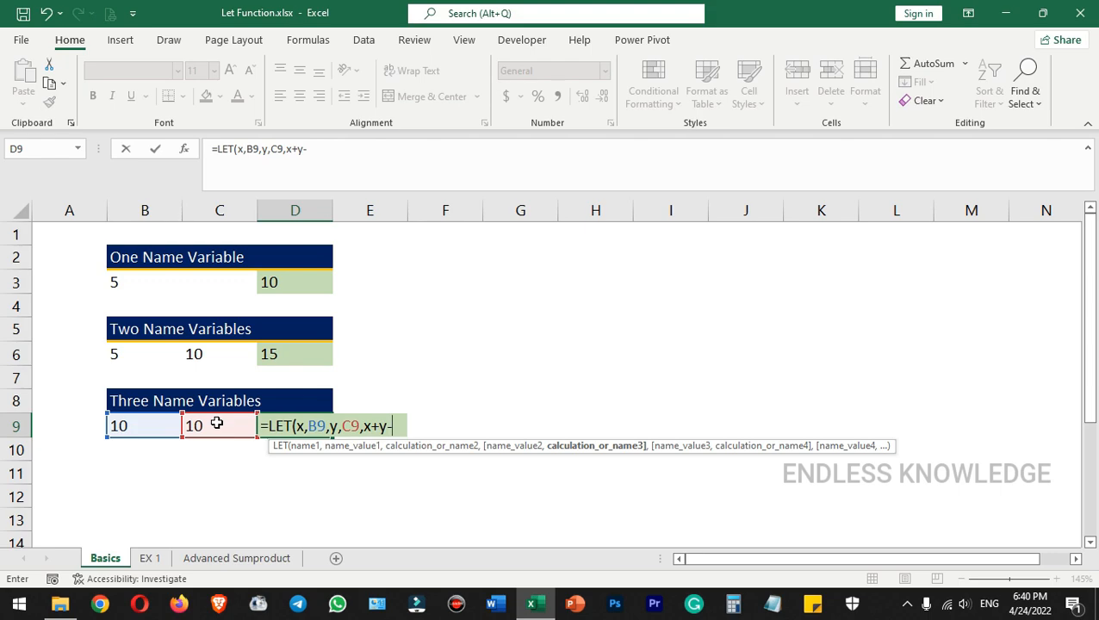
{"action": "type", "text": "5)"}
{"action": "key", "text": "Return"}
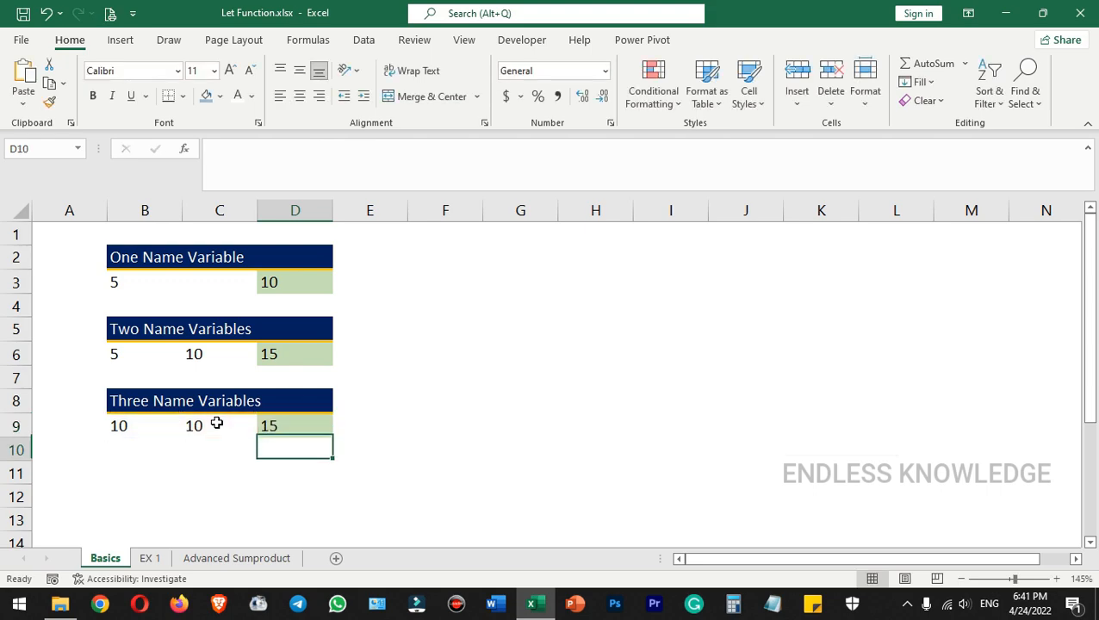
Replace the calculation in D9's LET formula with (x+y)*5.
{"action": "left_click", "coordinate": [306, 423]}
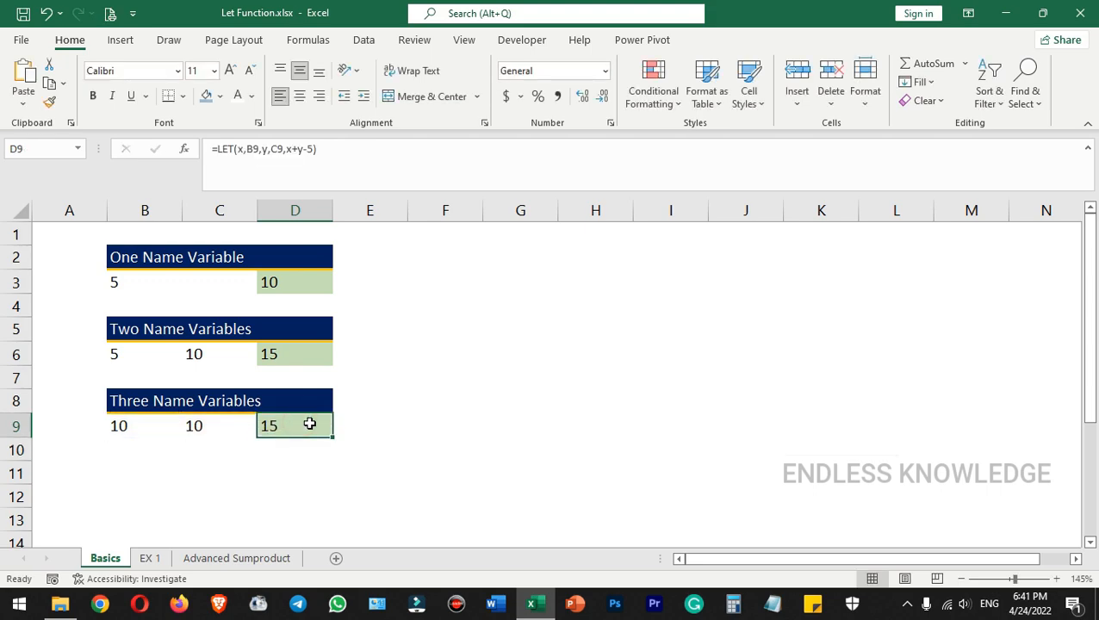
{"action": "double_click", "coordinate": [309, 424]}
{"action": "left_click", "coordinate": [363, 426]}
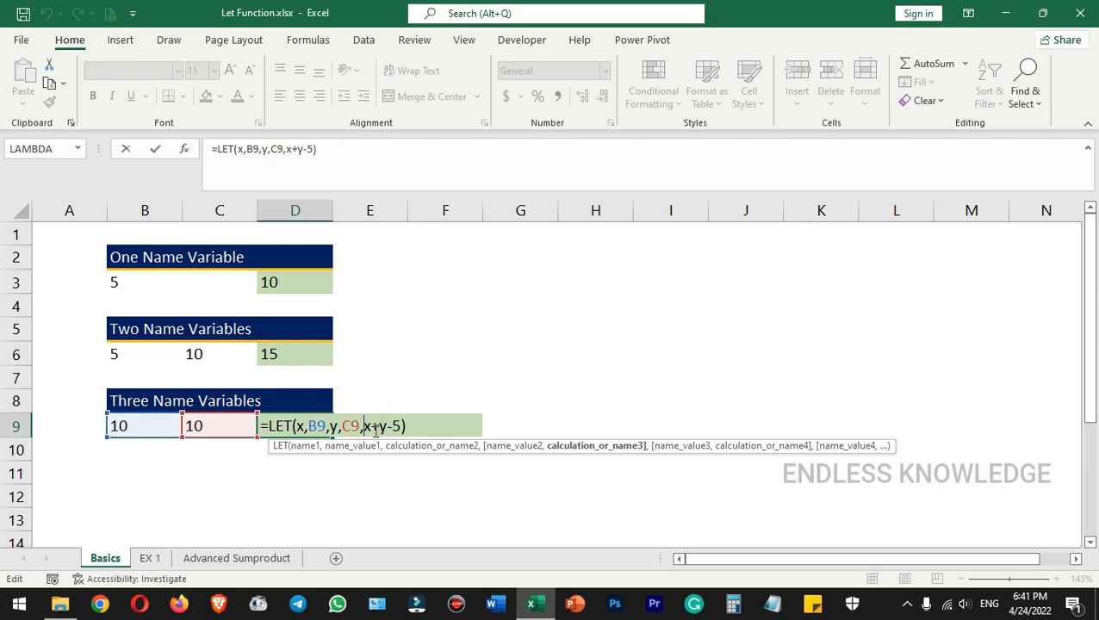
{"action": "key", "text": "Delete"}
{"action": "key", "text": "Delete"}
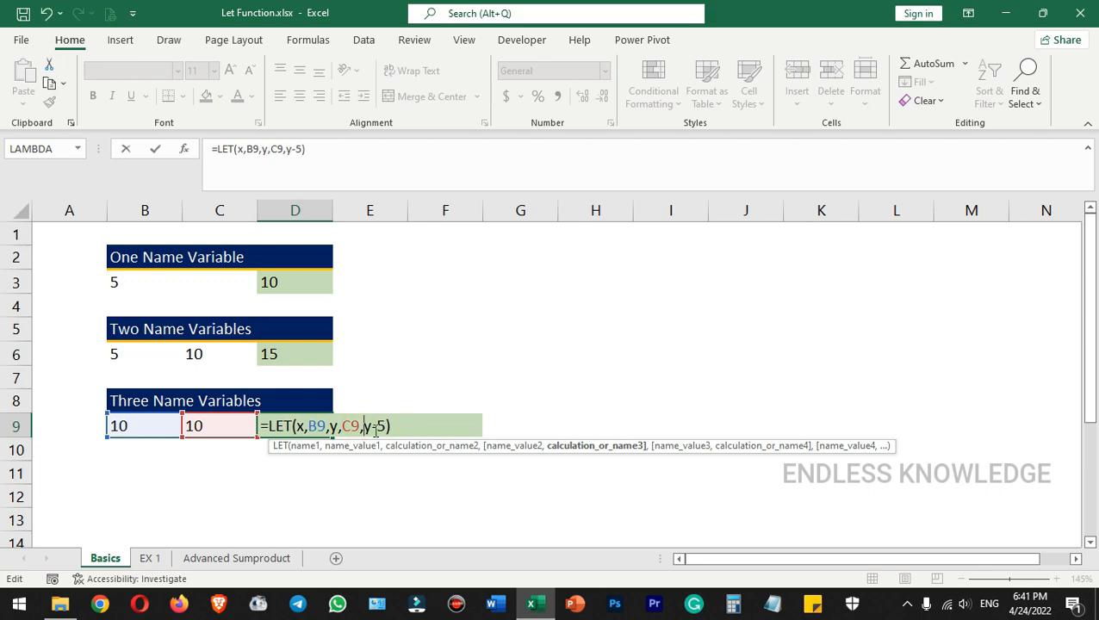
{"action": "key", "text": "Delete"}
{"action": "key", "text": "Delete"}
{"action": "key", "text": "Delete"}
{"action": "type", "text": "(x+y"}
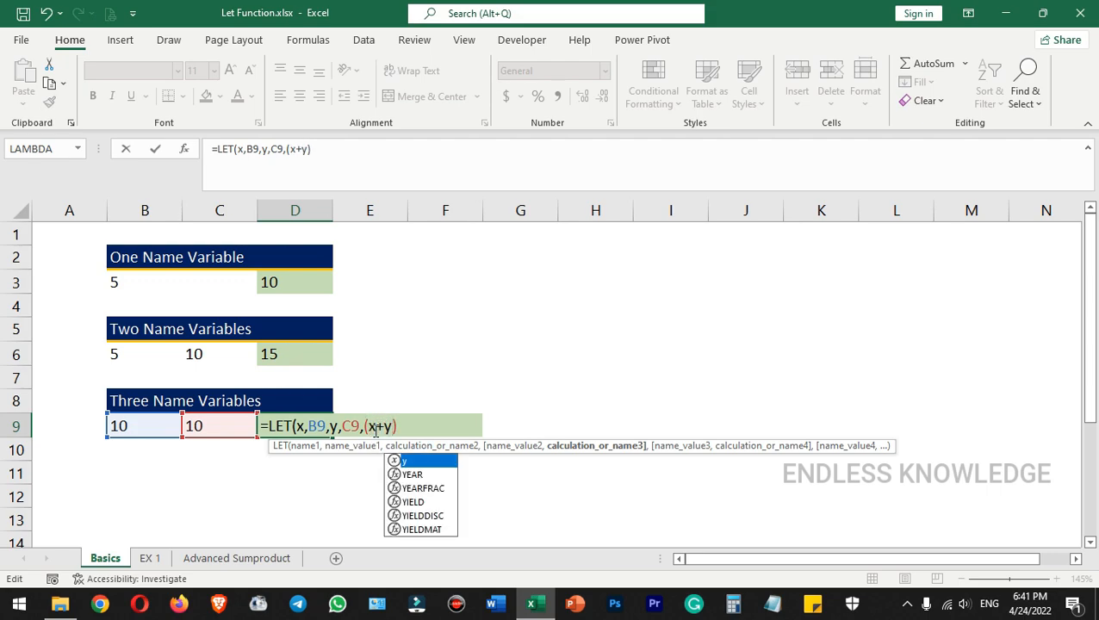
{"action": "type", "text": ")"}
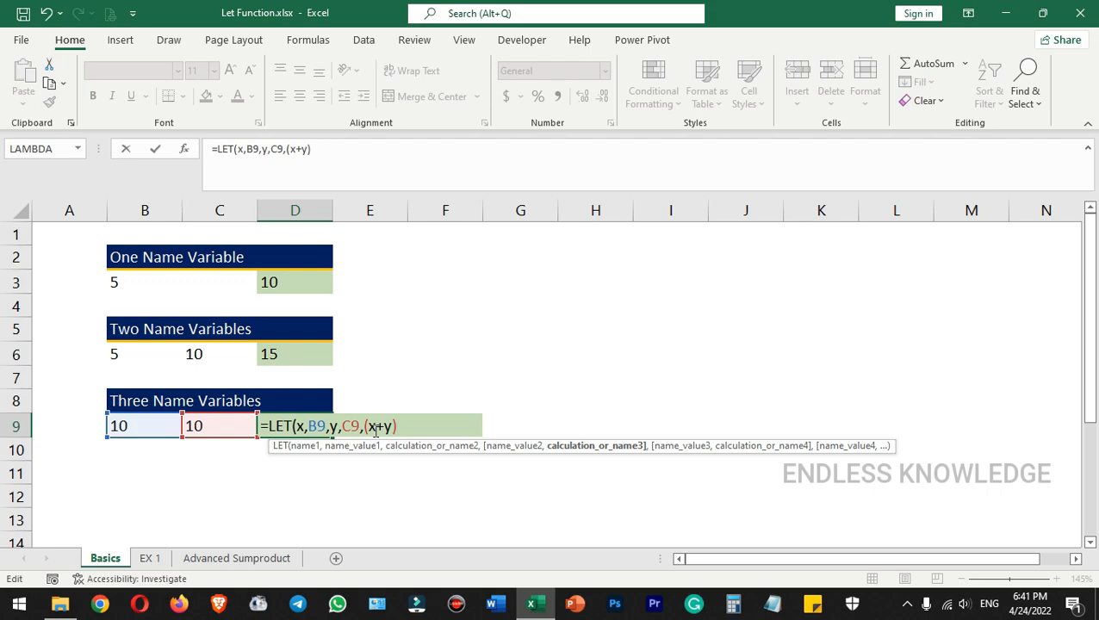
{"action": "type", "text": "*5)"}
{"action": "key", "text": "Return"}
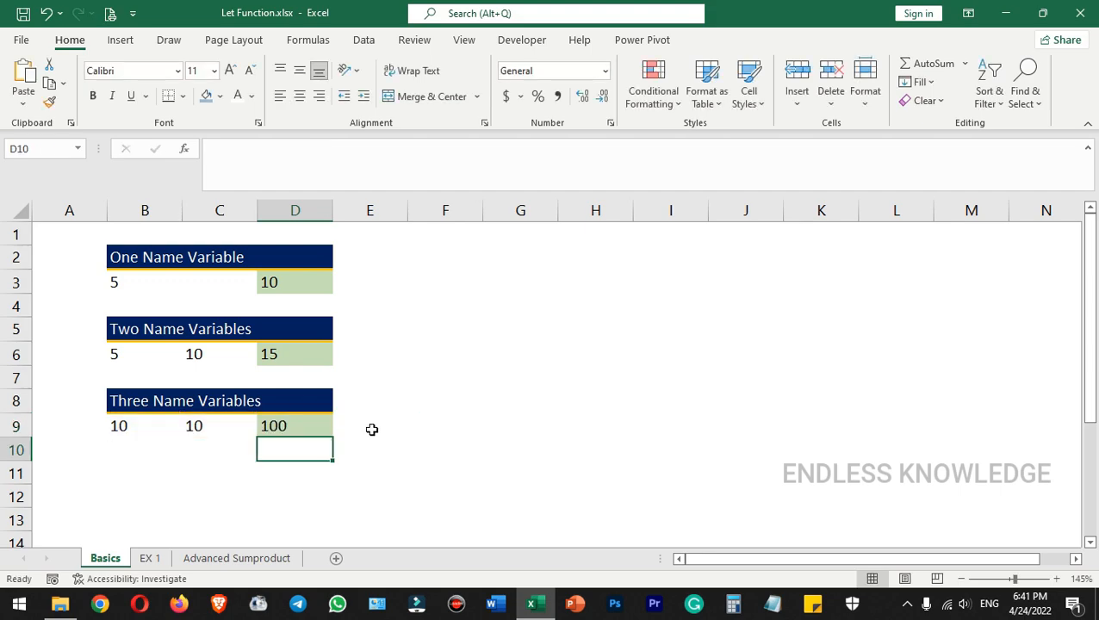
{"action": "left_click", "coordinate": [328, 425]}
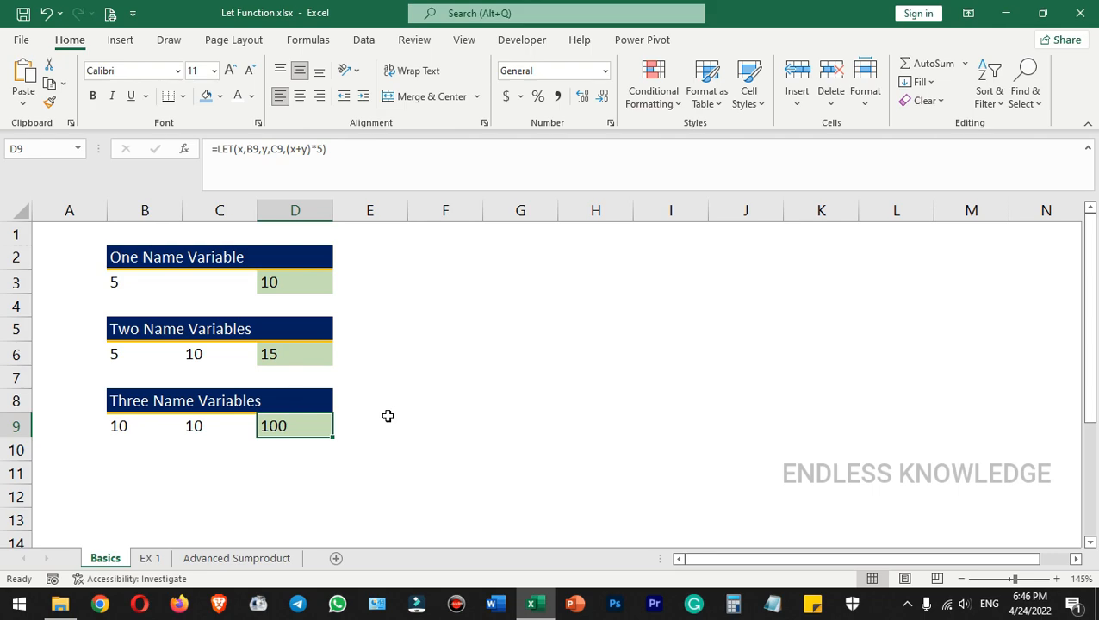
On the EX 1 sheet, review the first employee's January to March sales and the Total Sales formula.
{"action": "left_click", "coordinate": [318, 41]}
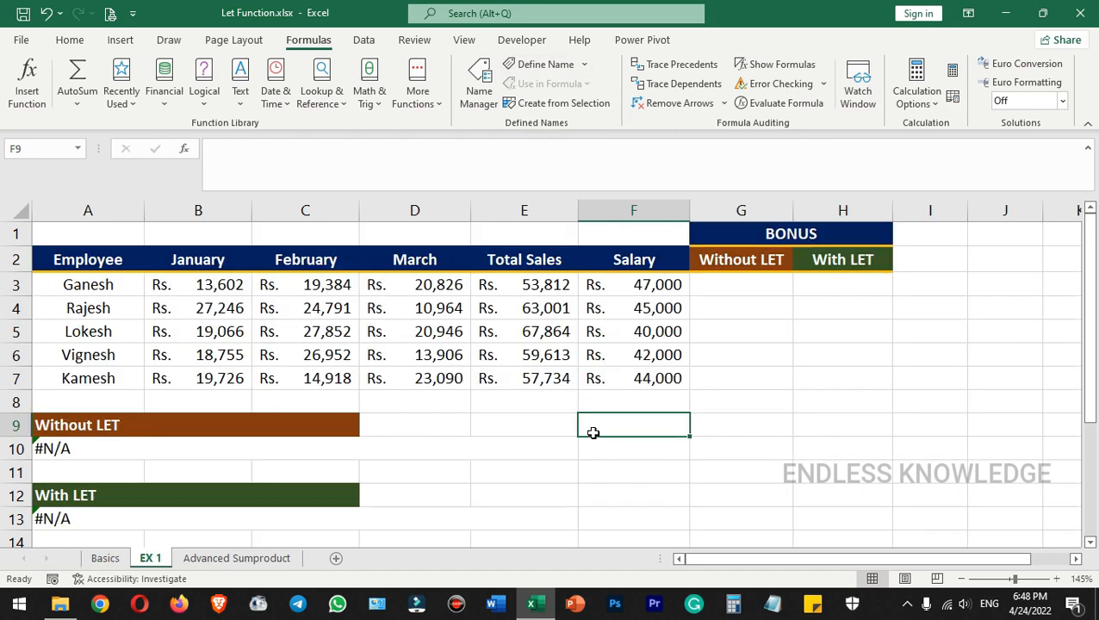
{"action": "left_click", "coordinate": [77, 286]}
{"action": "left_click_drag", "start_coordinate": [191, 285], "coordinate": [469, 293]}
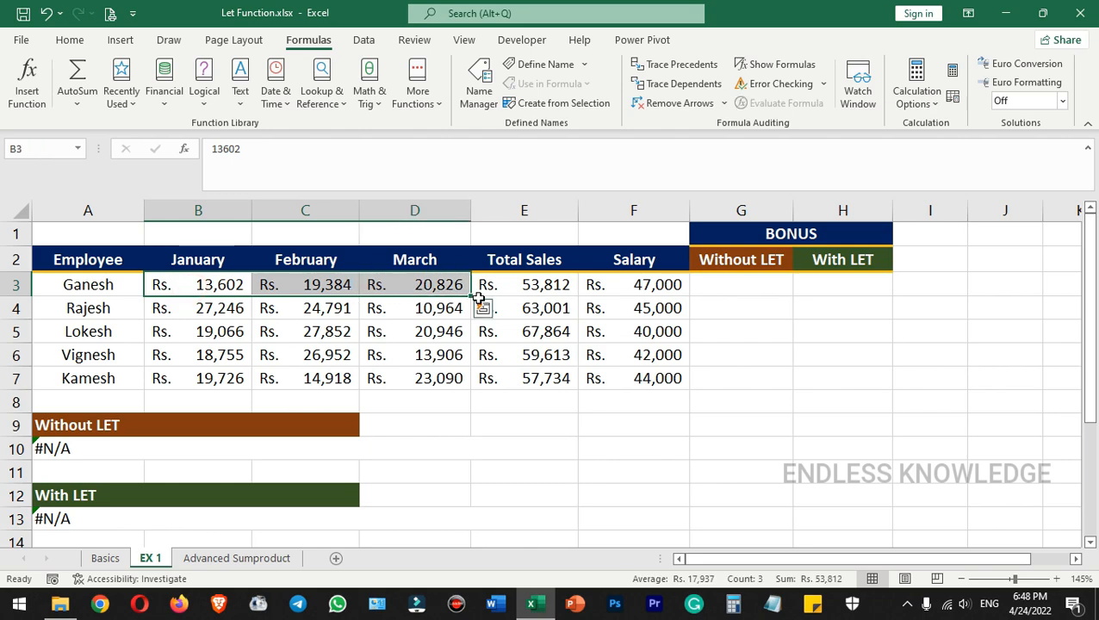
{"action": "left_click", "coordinate": [543, 284]}
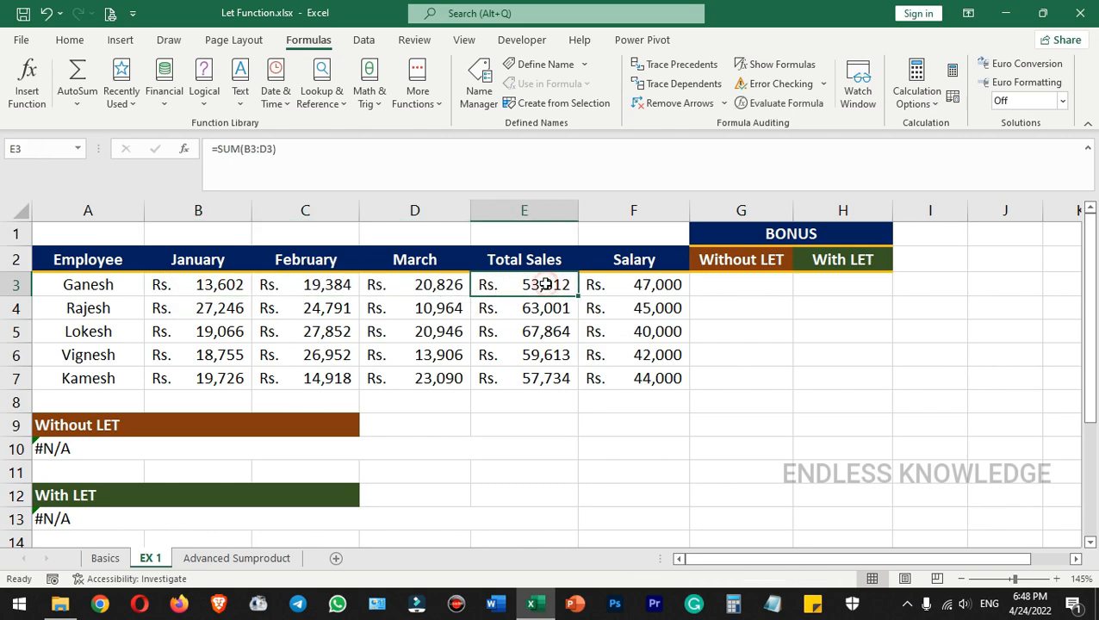
Start an IF formula in G3 under Without LET, testing whether Total Sales in E3 is >=60000.
{"action": "left_click", "coordinate": [638, 280]}
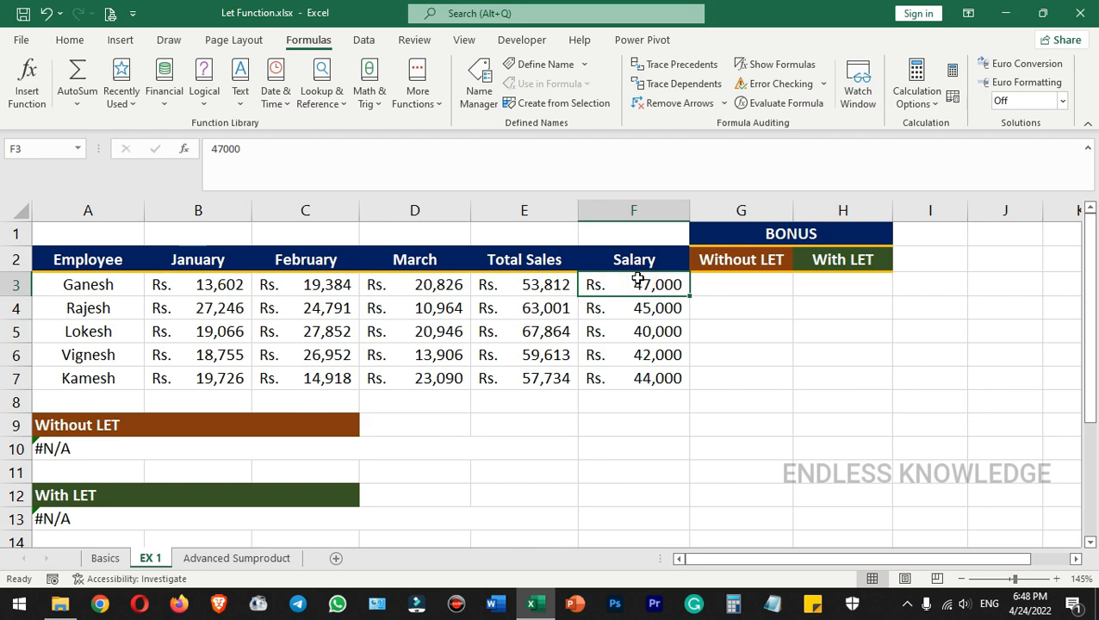
{"action": "left_click", "coordinate": [541, 307]}
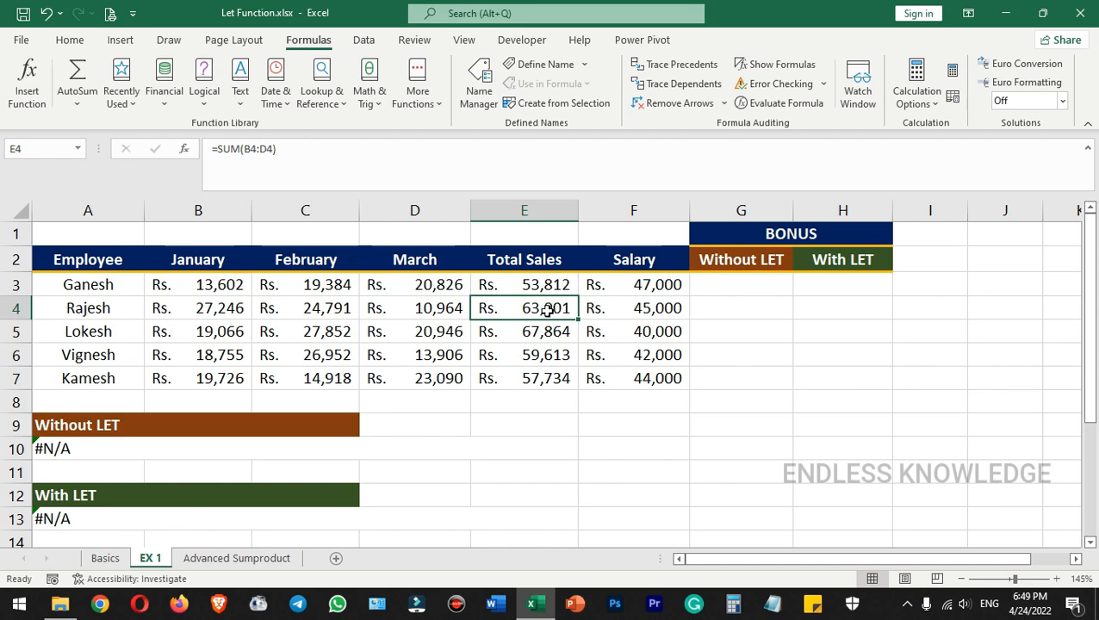
{"action": "left_click", "coordinate": [749, 284]}
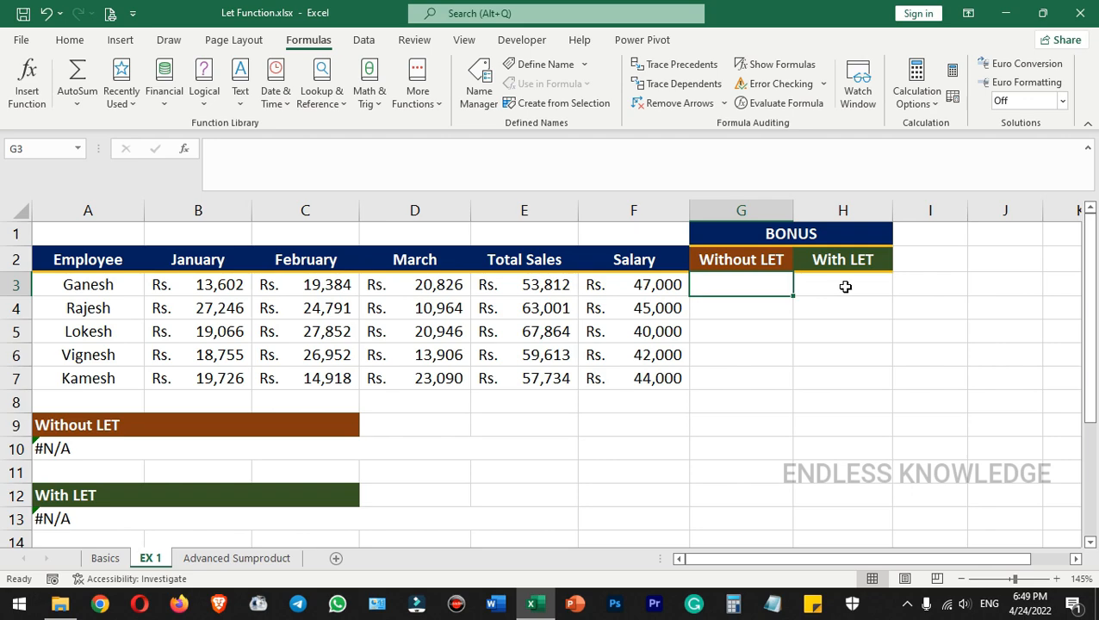
{"action": "left_click", "coordinate": [306, 165]}
{"action": "type", "text": "=IF("}
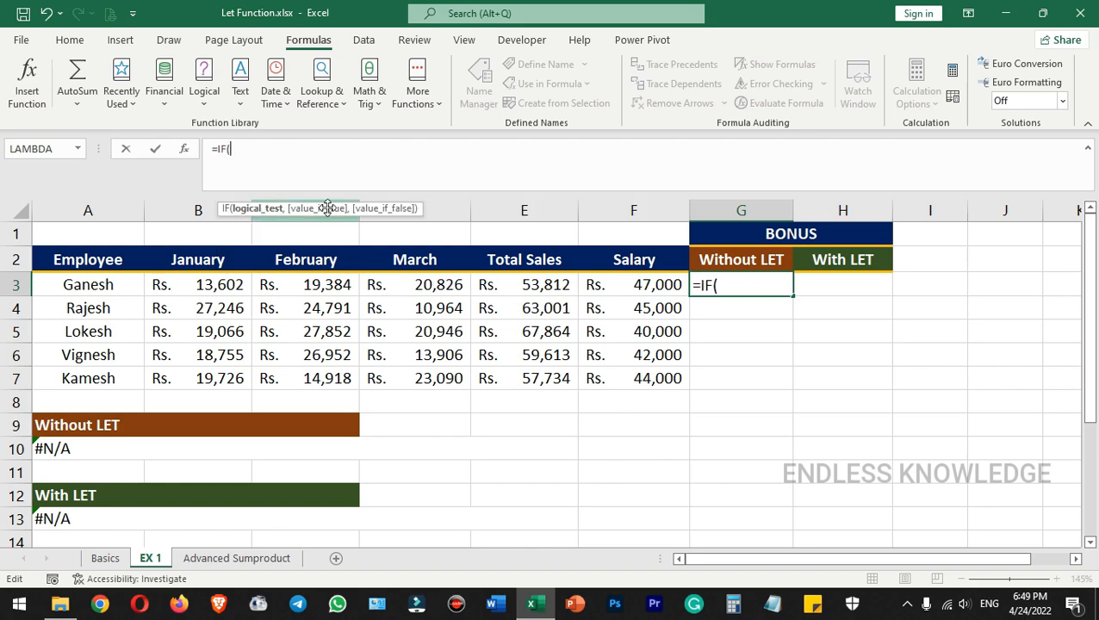
{"action": "left_click_drag", "start_coordinate": [326, 207], "coordinate": [326, 179]}
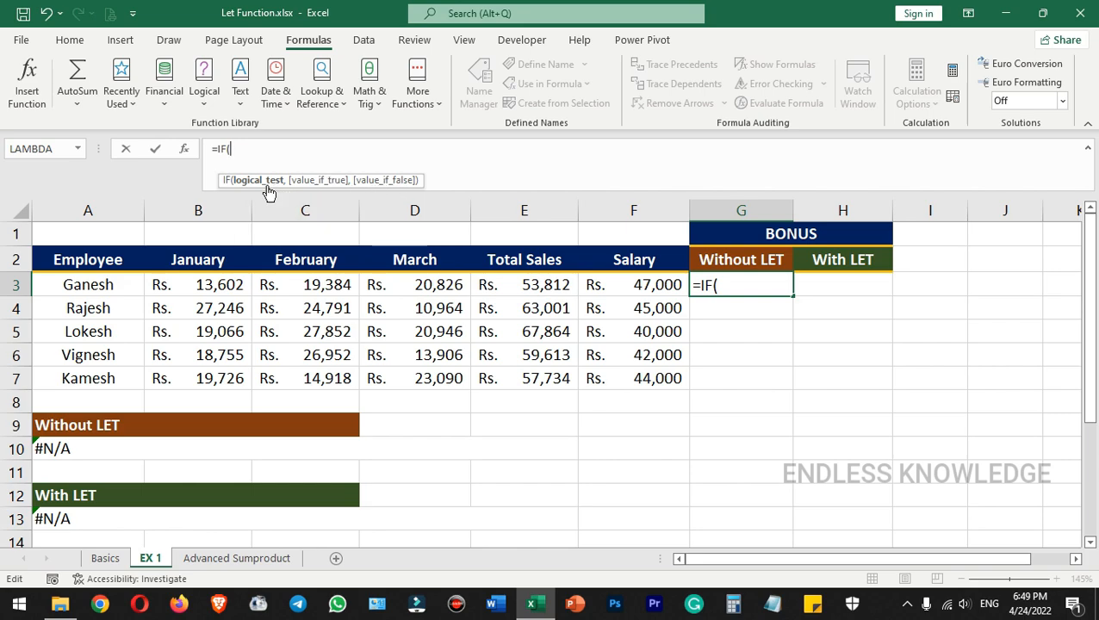
{"action": "left_click", "coordinate": [531, 284]}
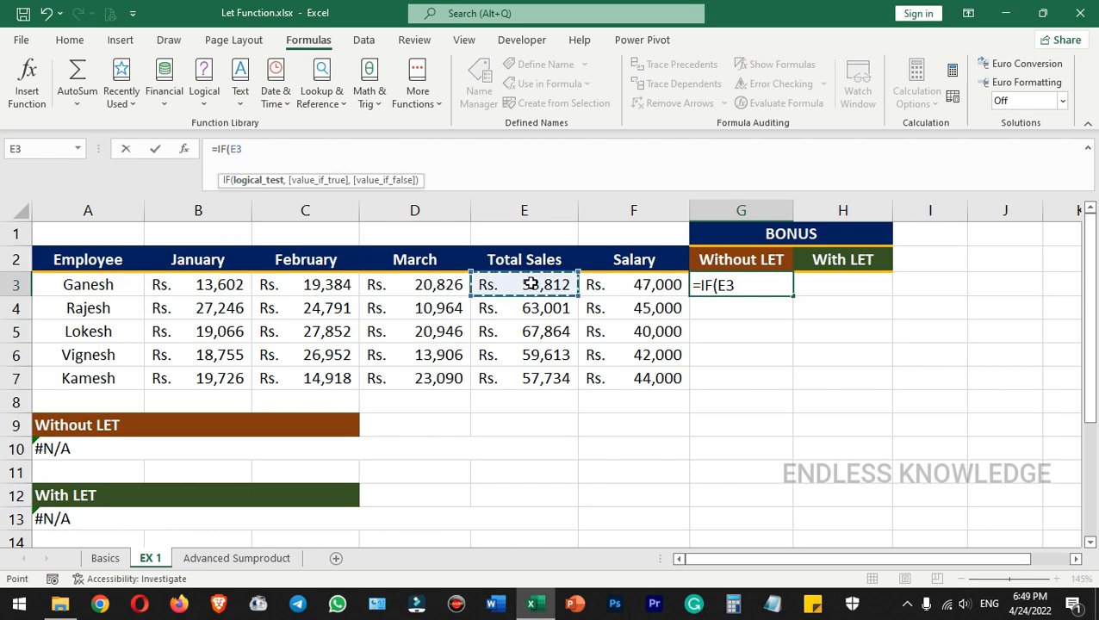
{"action": "type", "text": ">=60000"}
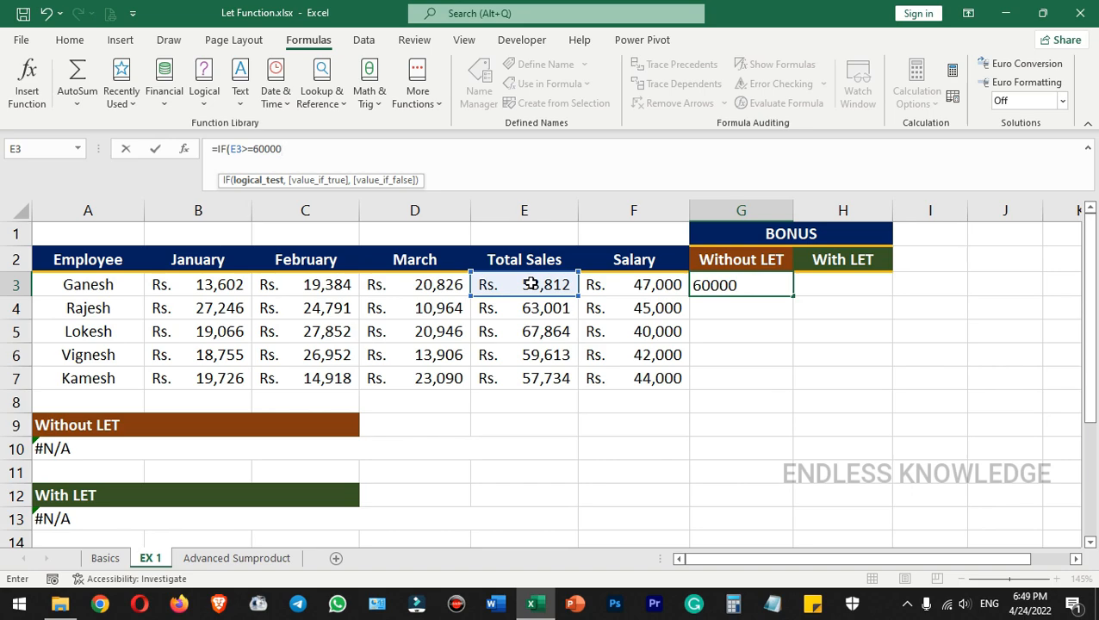
{"action": "type", "text": ","}
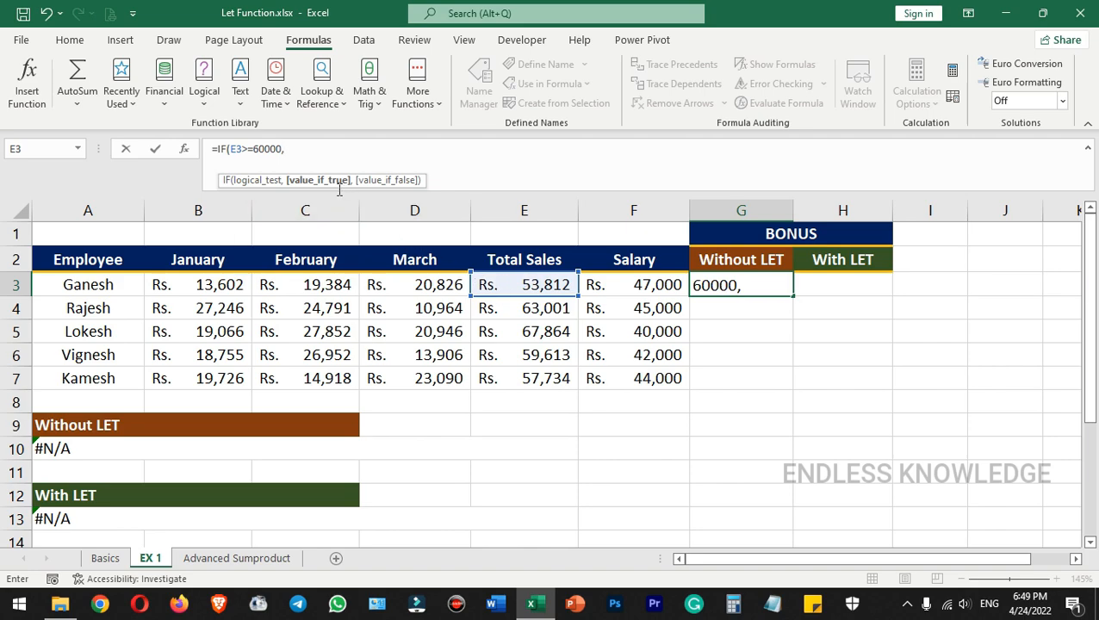
Complete the G3 IF formula with E3*10% as the true value and E3*5% as the false value.
{"action": "left_click", "coordinate": [523, 287]}
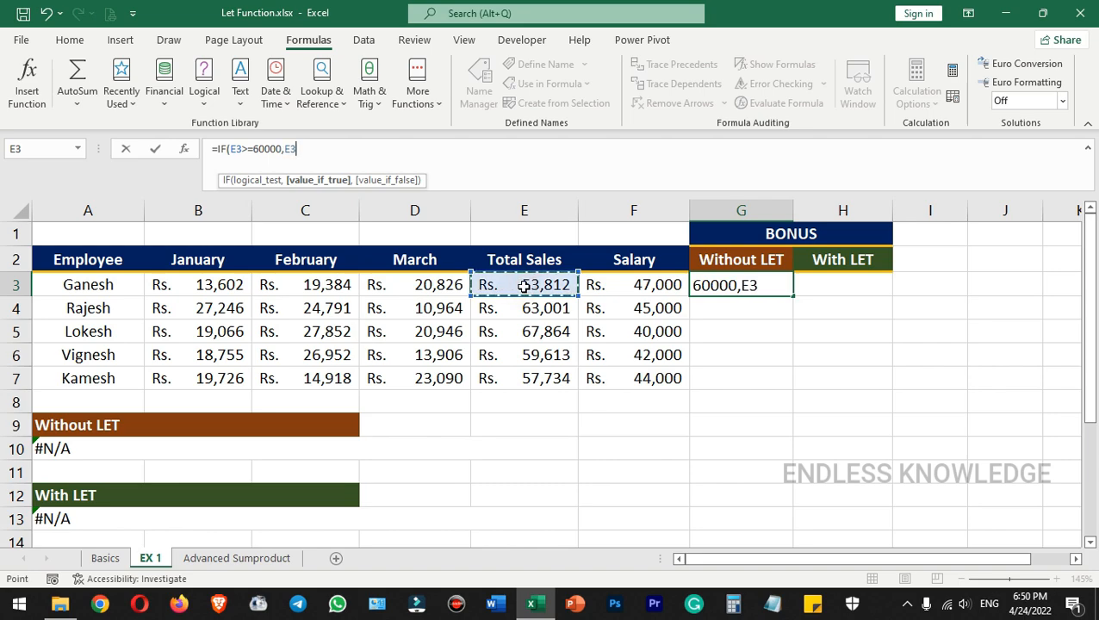
{"action": "type", "text": "* 10"}
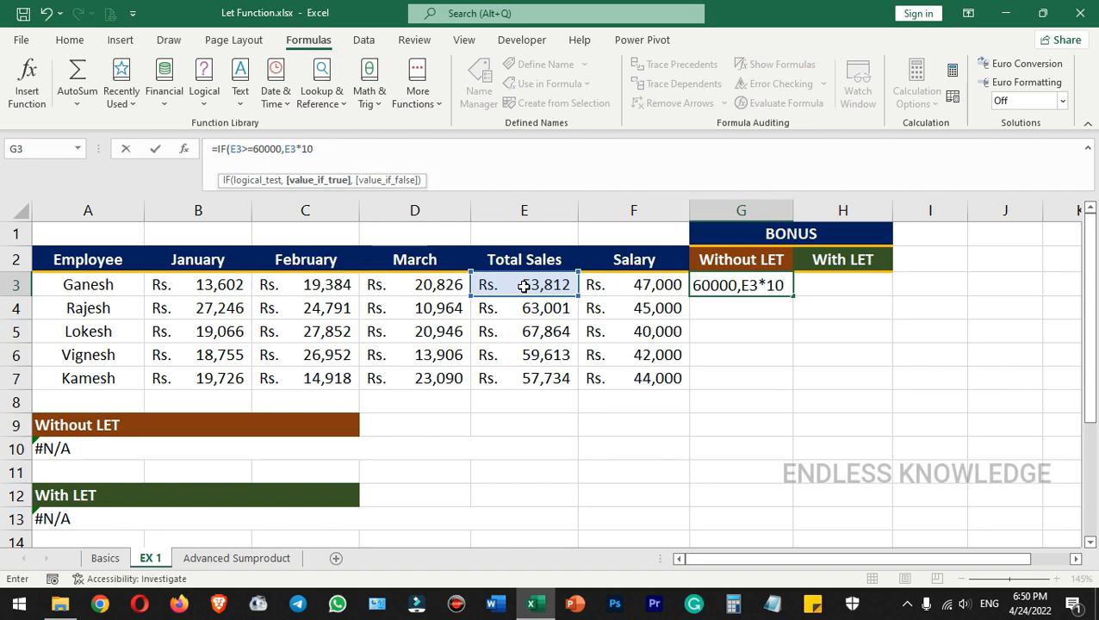
{"action": "type", "text": "%,"}
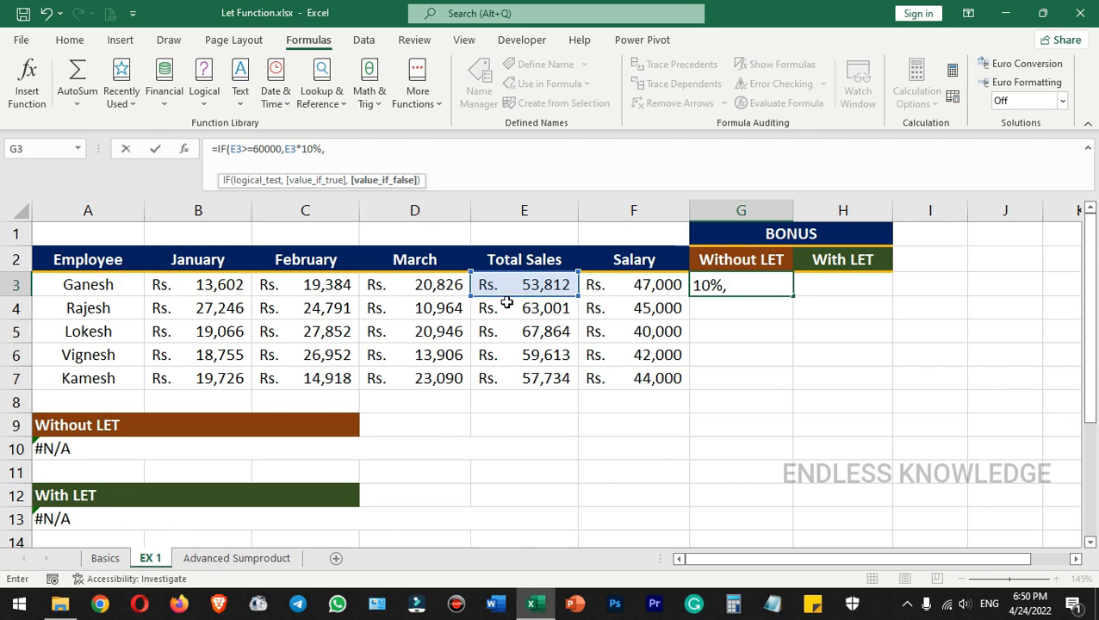
{"action": "left_click", "coordinate": [524, 285]}
{"action": "type", "text": "5%"}
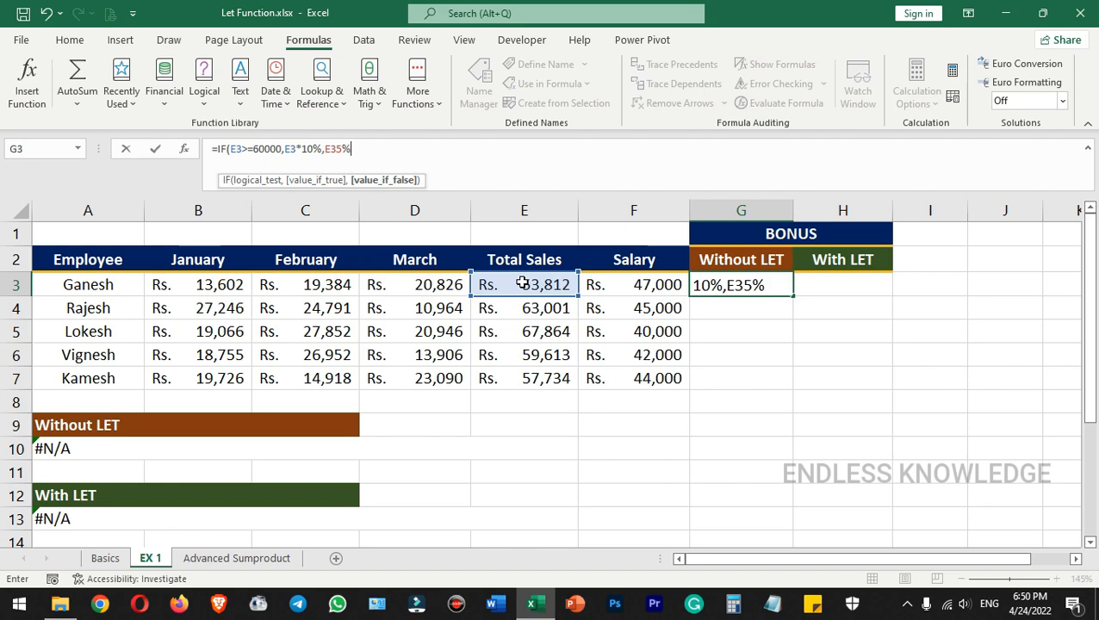
{"action": "key", "text": "BackSpace"}
{"action": "key", "text": "BackSpace"}
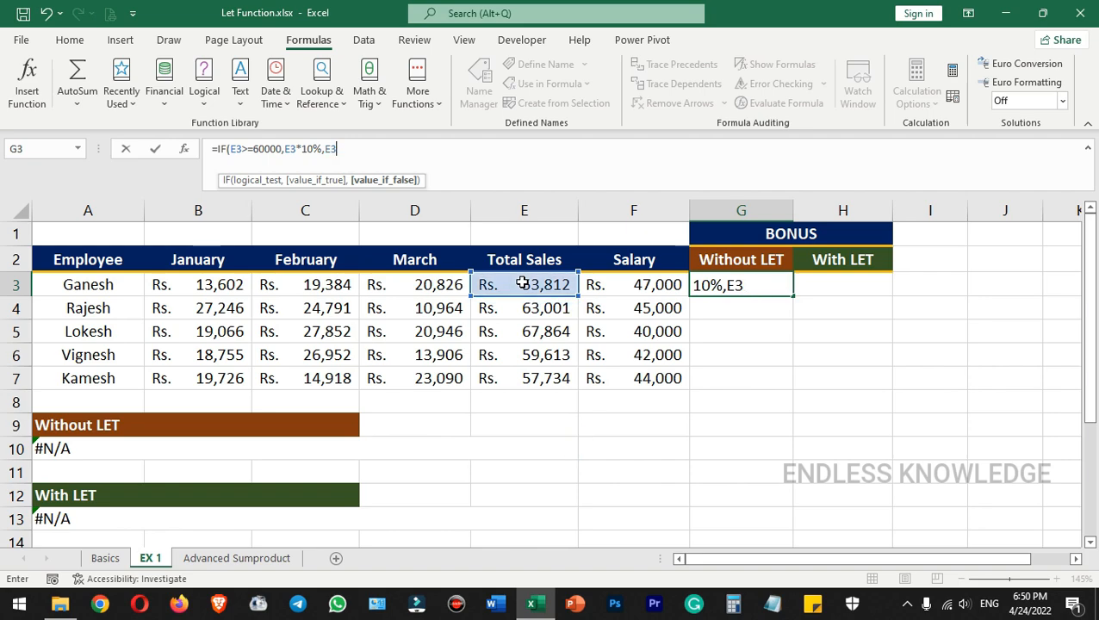
{"action": "type", "text": "*5%)"}
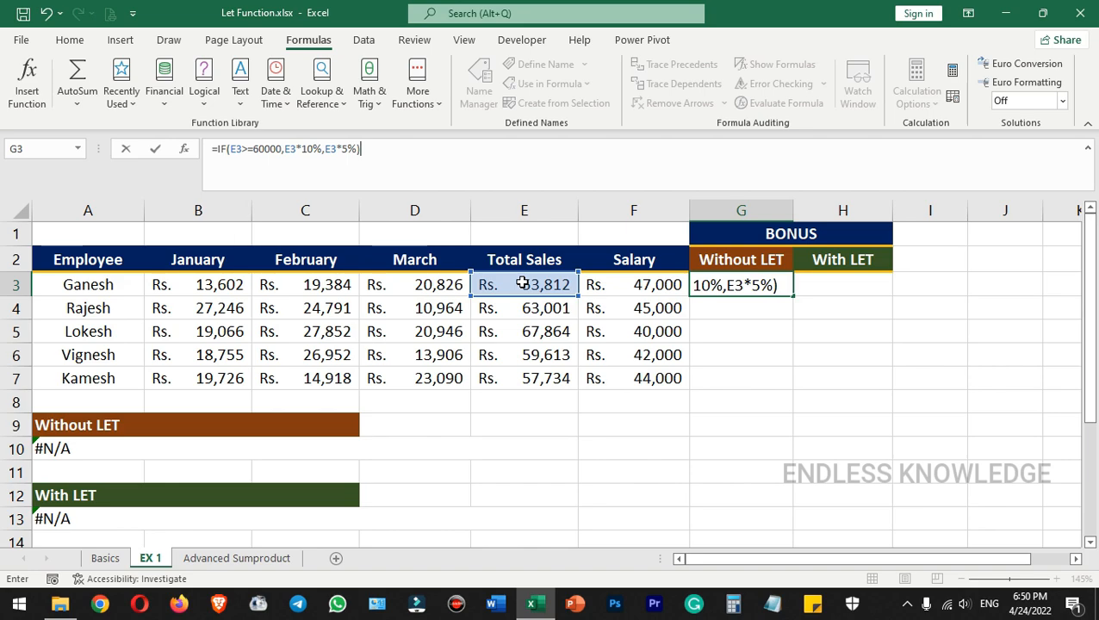
{"action": "key", "text": "Return"}
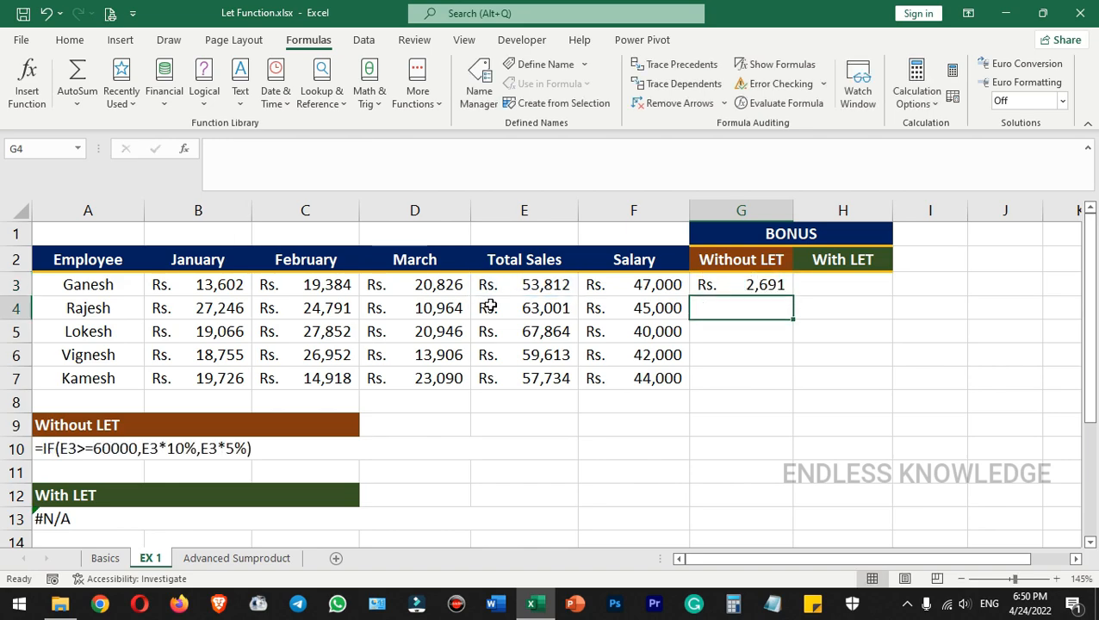
Fill the G3 bonus formula down to G7 and compare the bonuses in rows 4 and 5 with their Total Sales.
{"action": "left_click", "coordinate": [558, 285]}
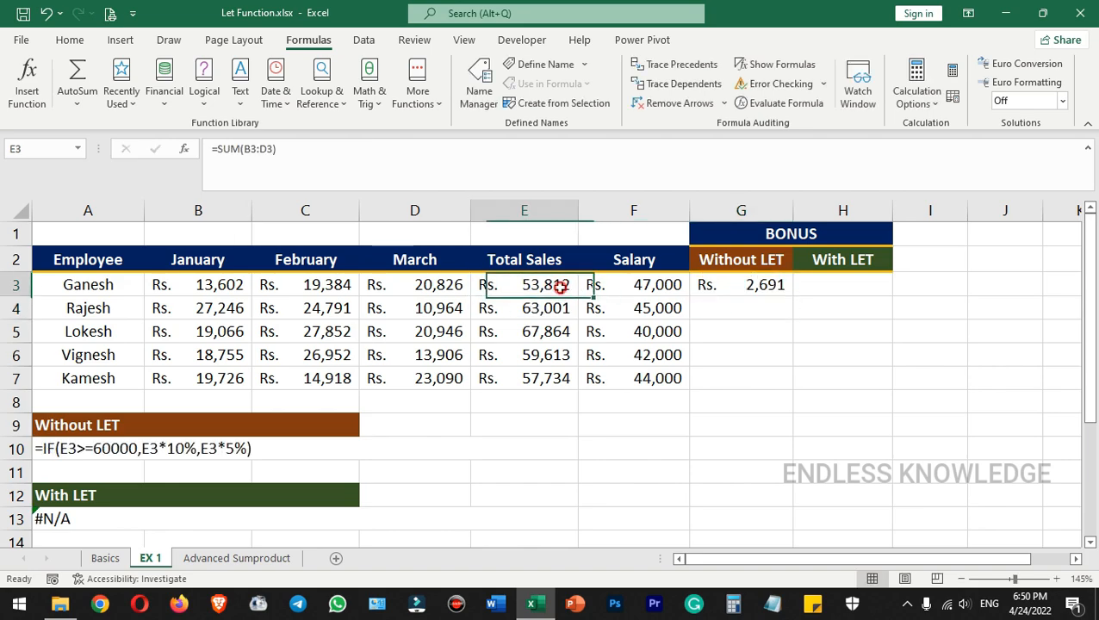
{"action": "left_click", "coordinate": [753, 285]}
{"action": "left_click_drag", "start_coordinate": [793, 297], "coordinate": [768, 380]}
{"action": "left_click_drag", "start_coordinate": [740, 310], "coordinate": [745, 334]}
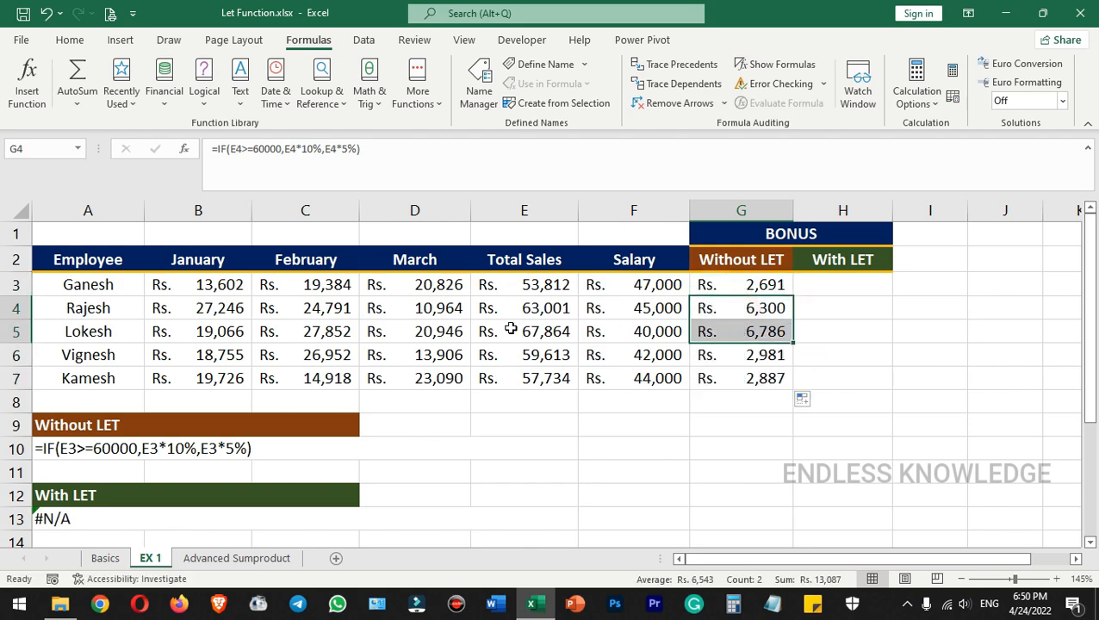
{"action": "left_click_drag", "start_coordinate": [517, 308], "coordinate": [523, 331]}
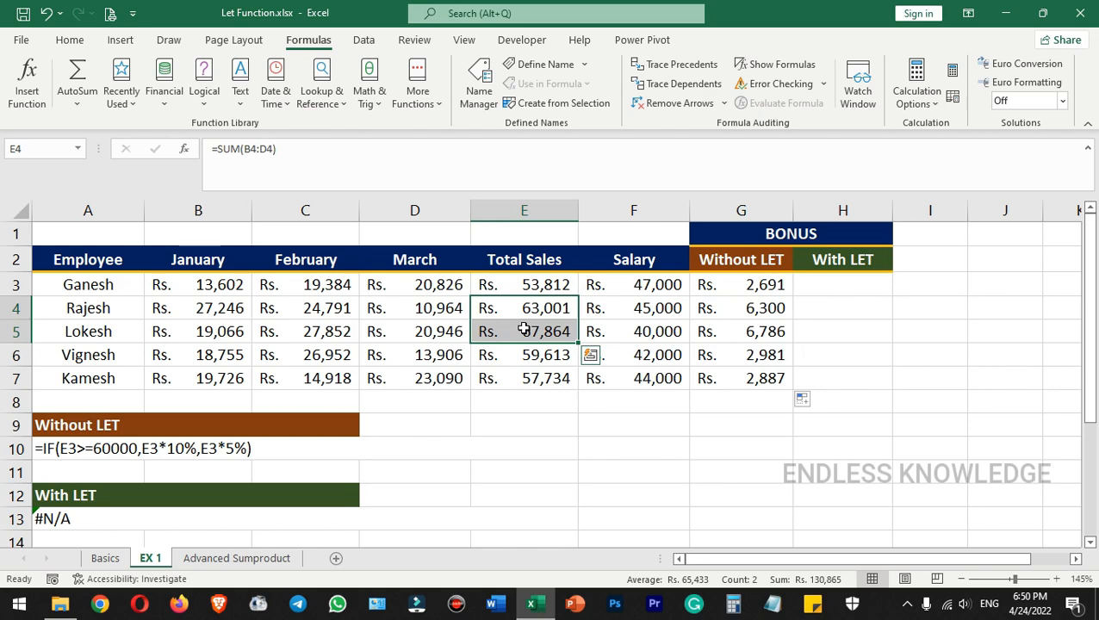
{"action": "left_click", "coordinate": [766, 287]}
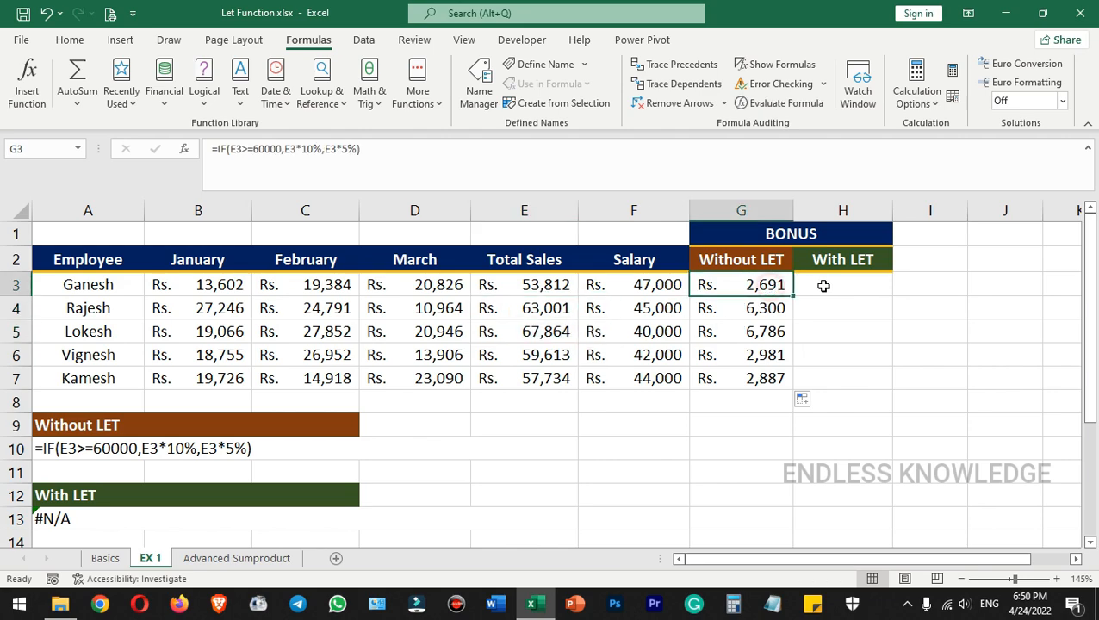
Start a LET formula in H3 under With LET, assigning E3 to Sales and 60000 to Target.
{"action": "left_click", "coordinate": [827, 285]}
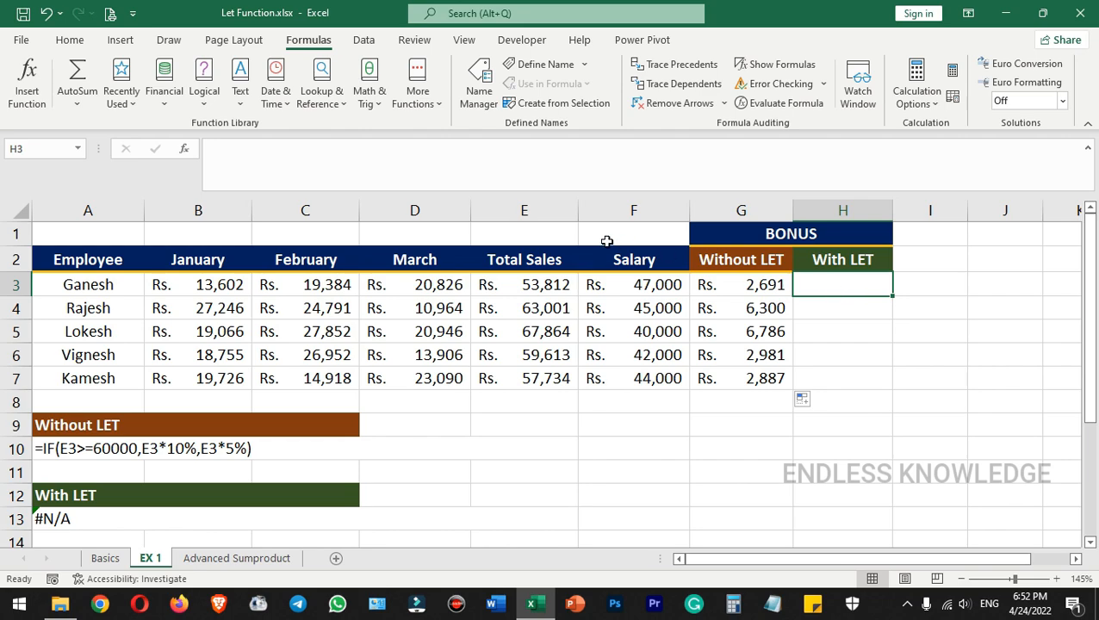
{"action": "left_click", "coordinate": [495, 162]}
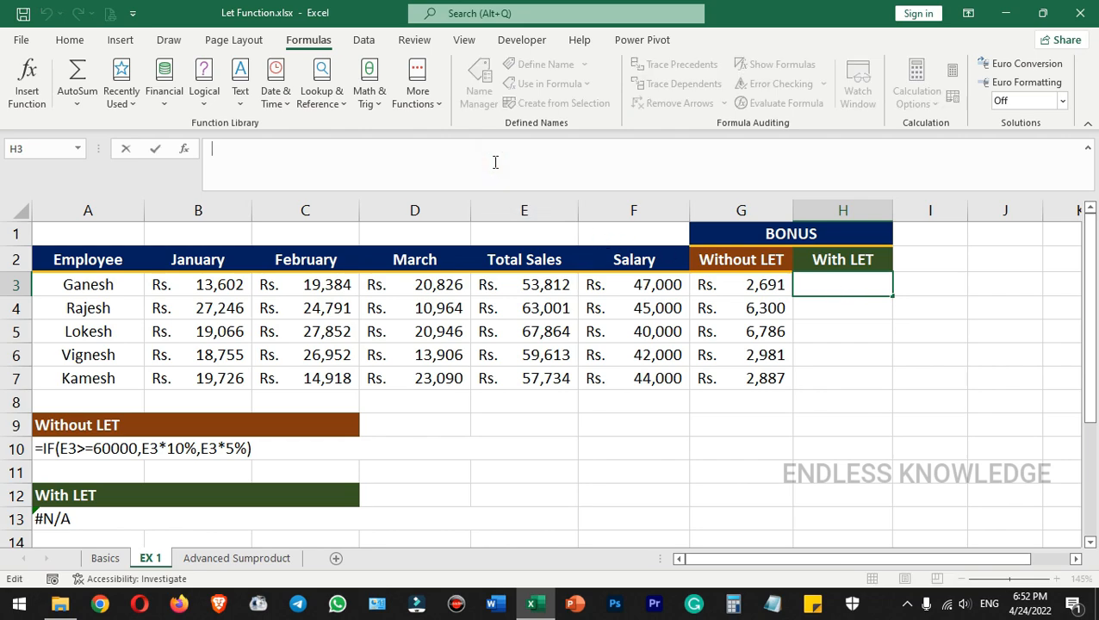
{"action": "type", "text": "="}
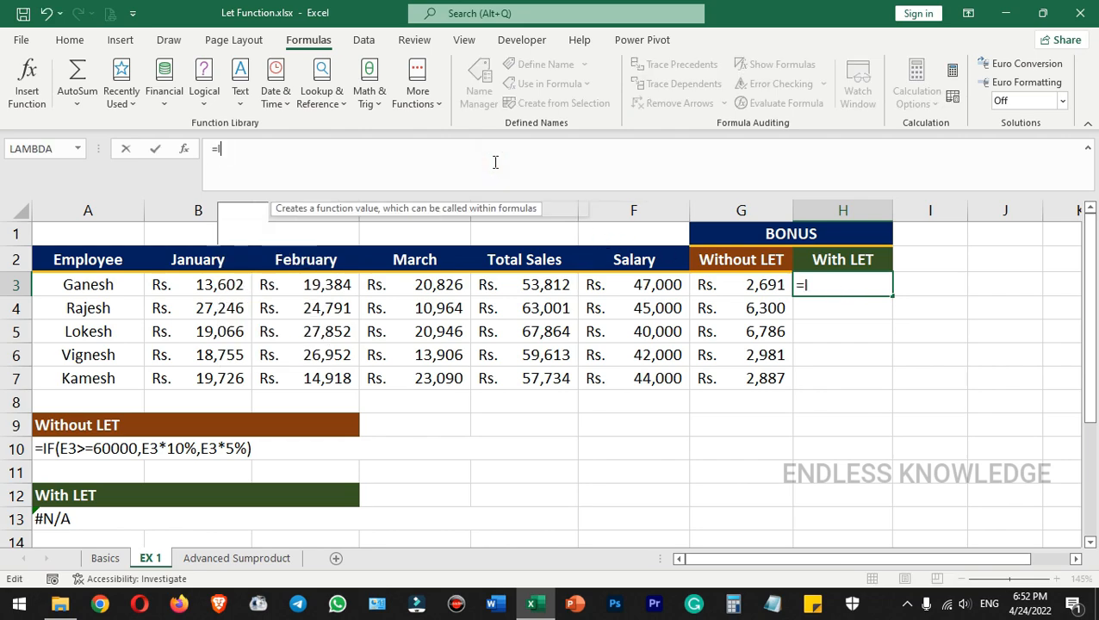
{"action": "type", "text": "let"}
{"action": "key", "text": "Tab"}
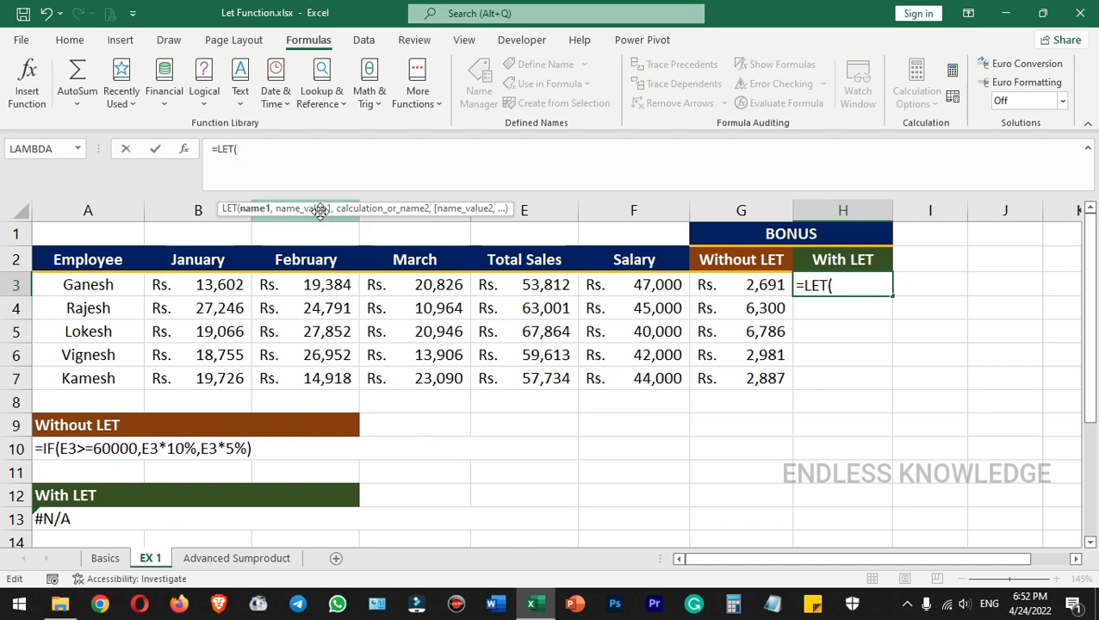
{"action": "left_click_drag", "start_coordinate": [319, 210], "coordinate": [316, 181]}
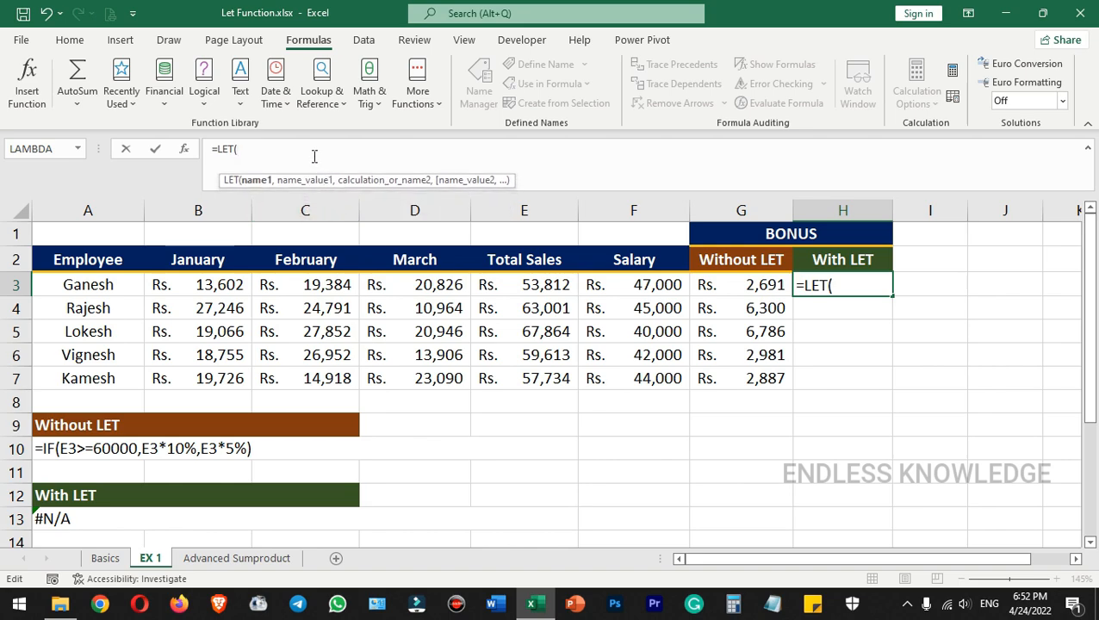
{"action": "type", "text": "Sales,"}
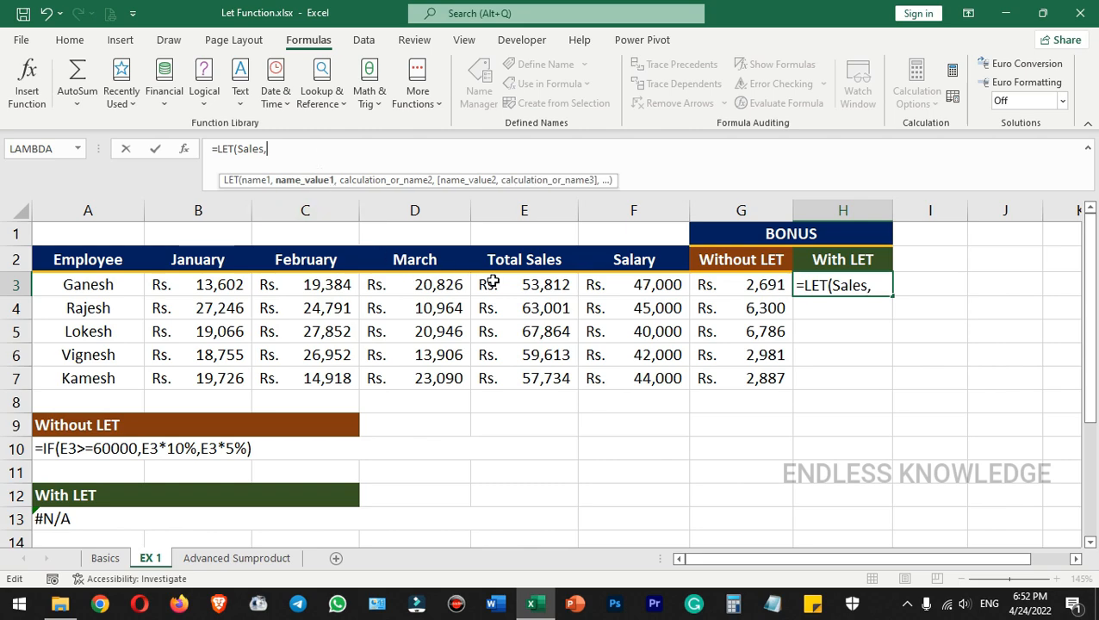
{"action": "left_click", "coordinate": [519, 287]}
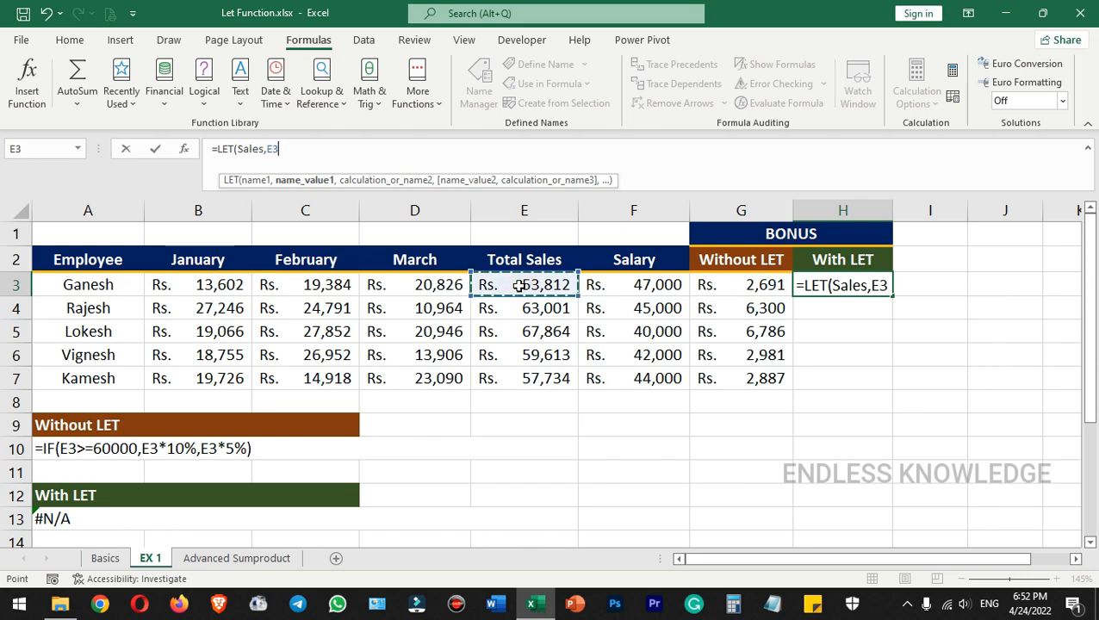
{"action": "type", "text": ","}
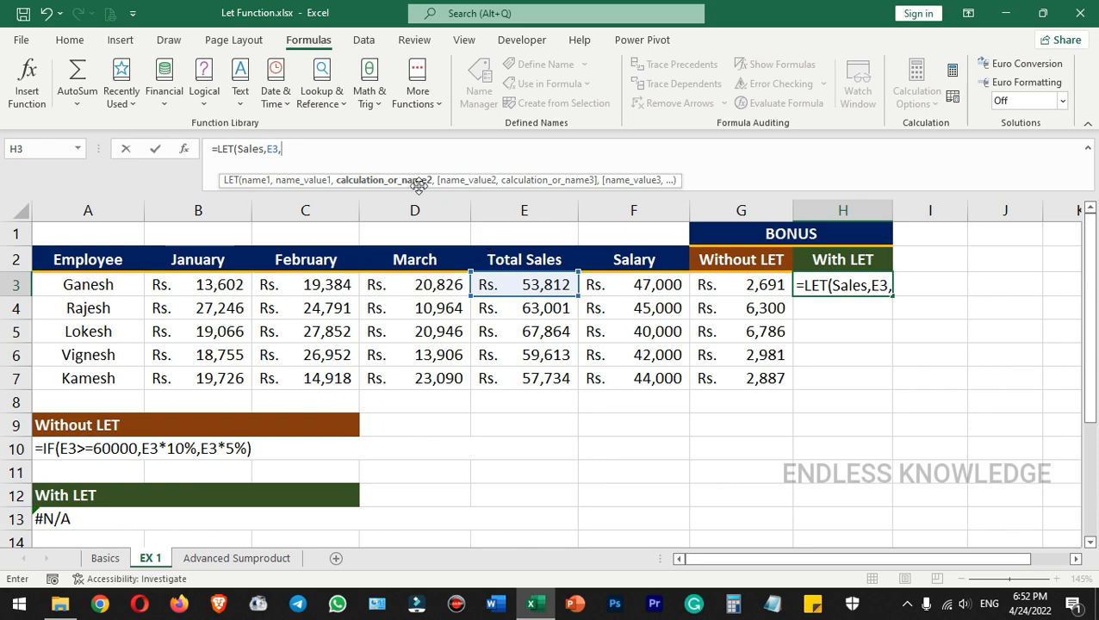
{"action": "type", "text": "Target"}
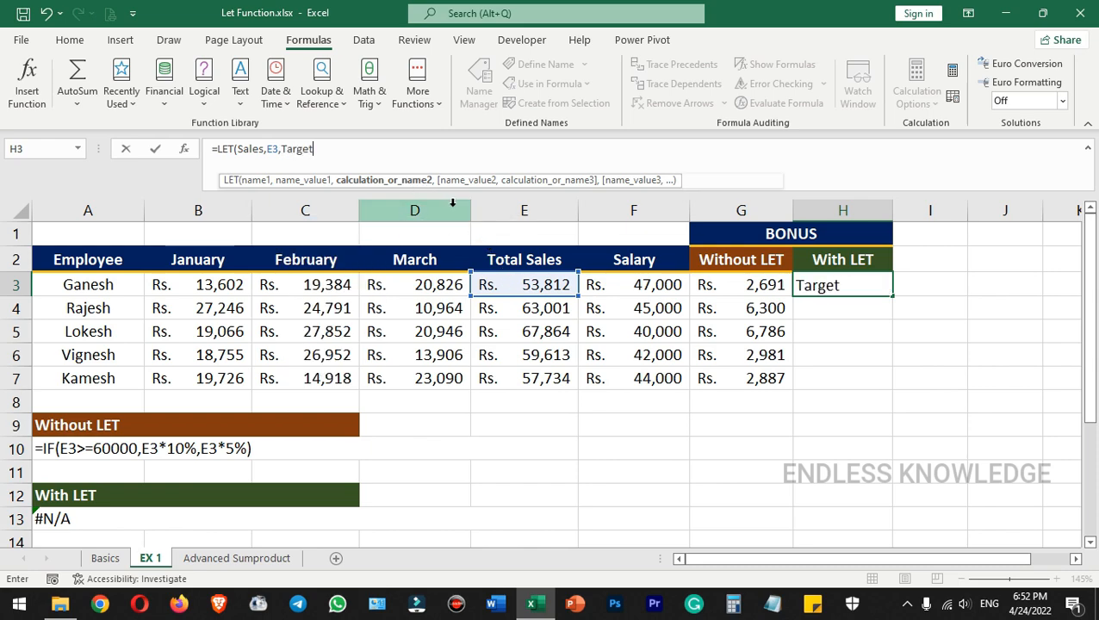
{"action": "type", "text": ",60000"}
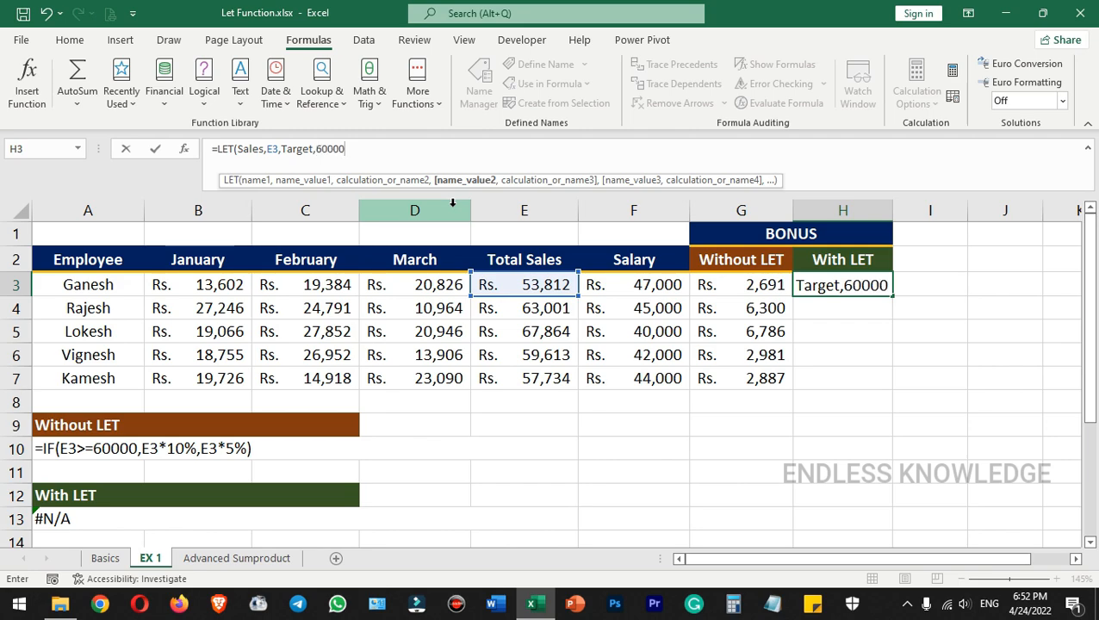
{"action": "type", "text": ","}
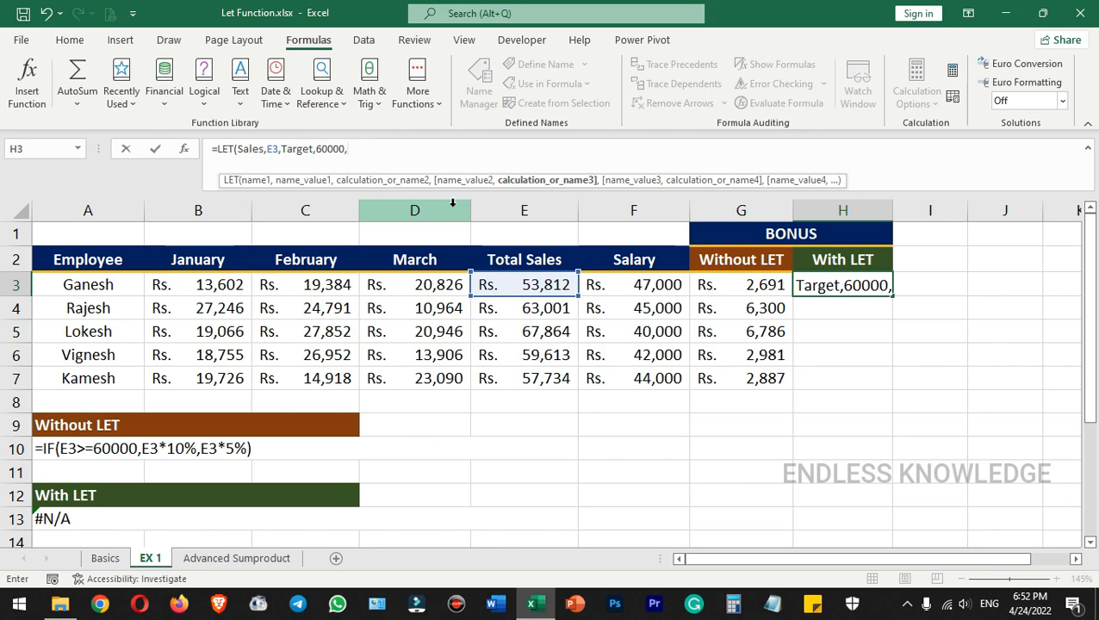
Add an IF calculation to the H3 LET formula, testing whether sales>=target.
{"action": "type", "text": "IF("}
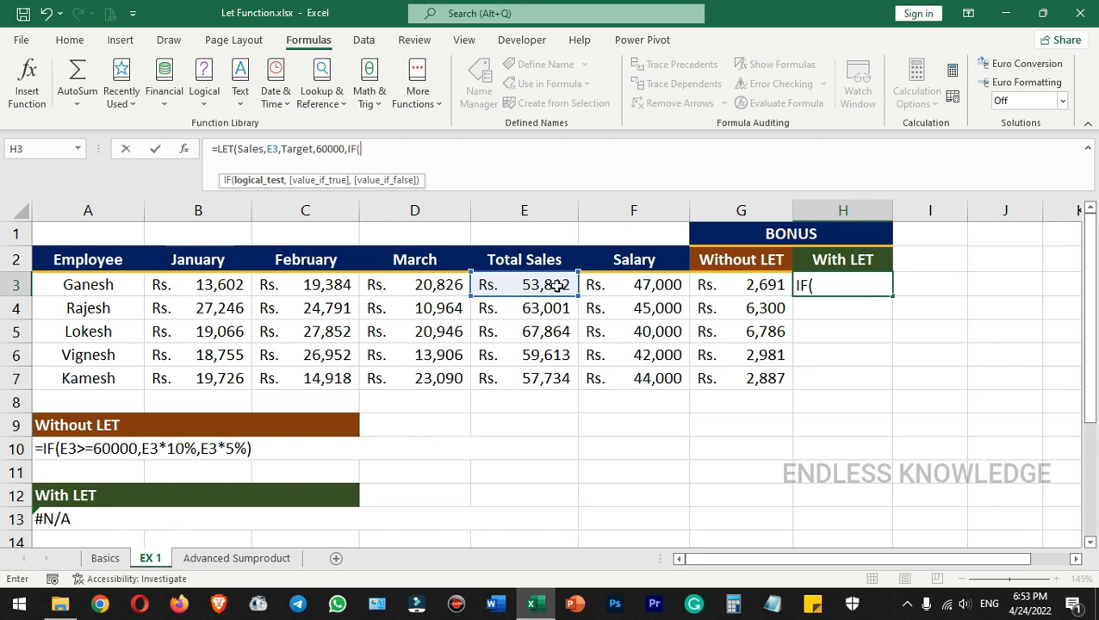
{"action": "type", "text": "sales"}
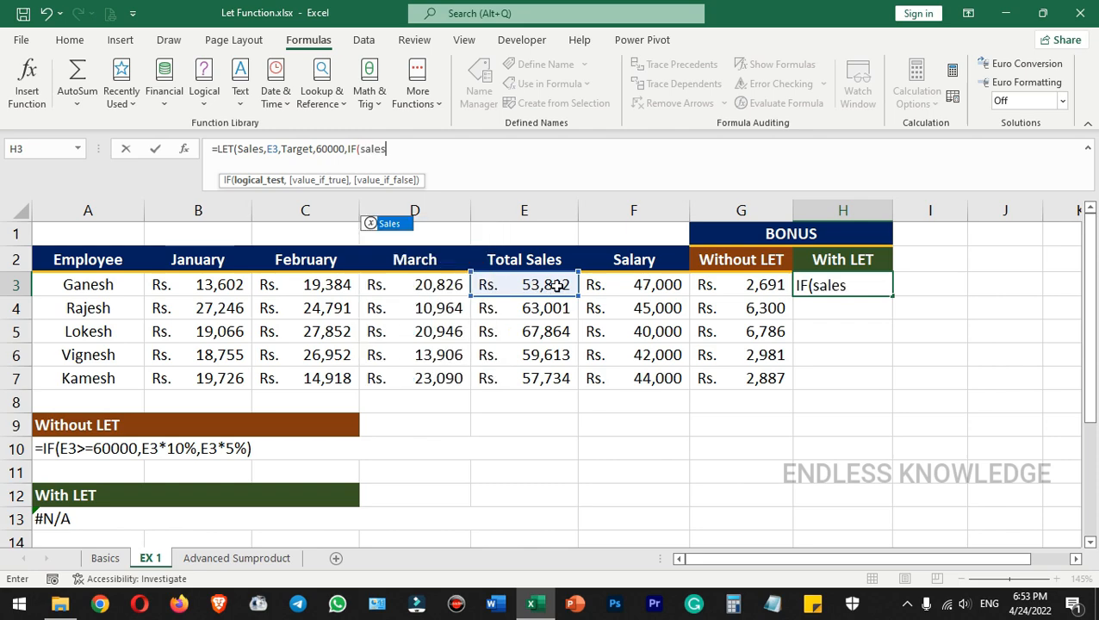
{"action": "type", "text": ">="}
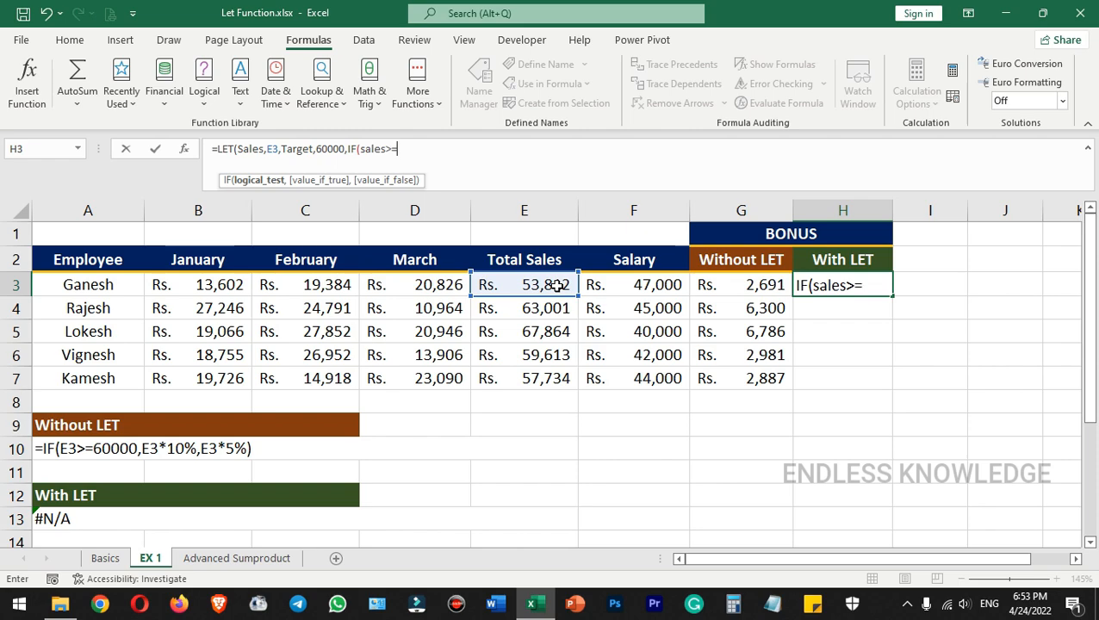
{"action": "type", "text": "target"}
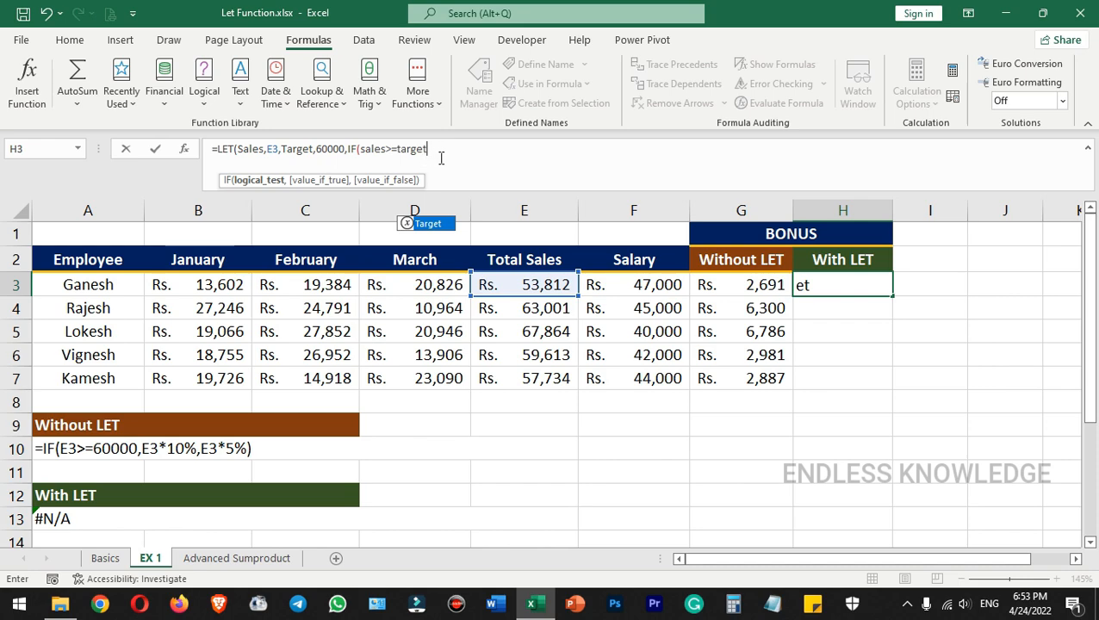
{"action": "type", "text": ","}
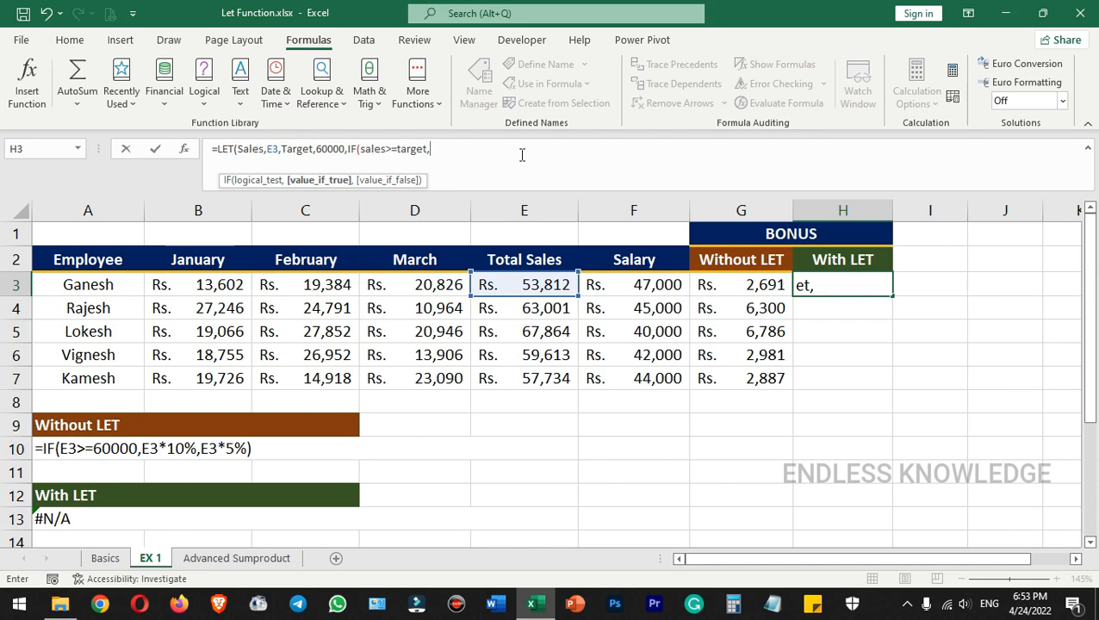
Complete the H3 LET formula with sales*10% as the true value and sales*5% as the false value.
{"action": "type", "text": "sales"}
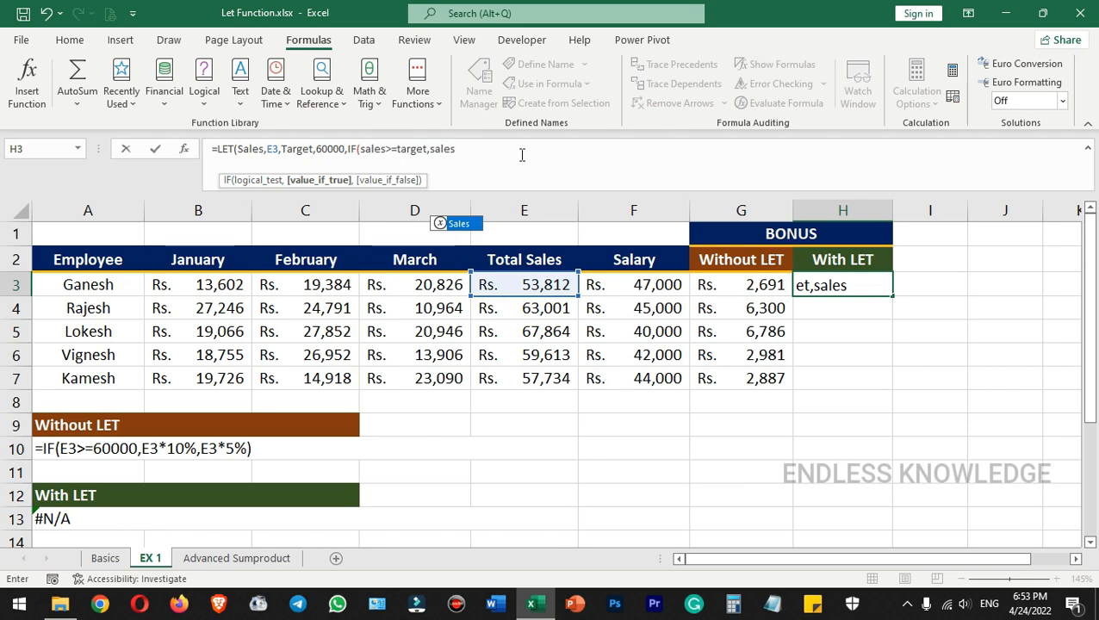
{"action": "type", "text": "*10"}
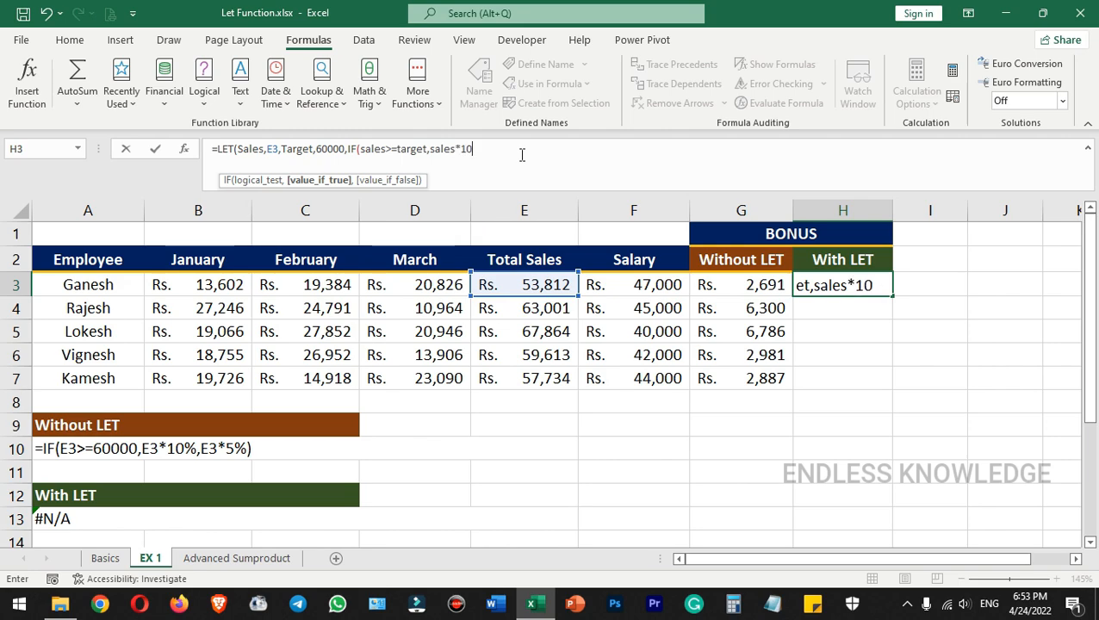
{"action": "type", "text": "%"}
{"action": "type", "text": ","}
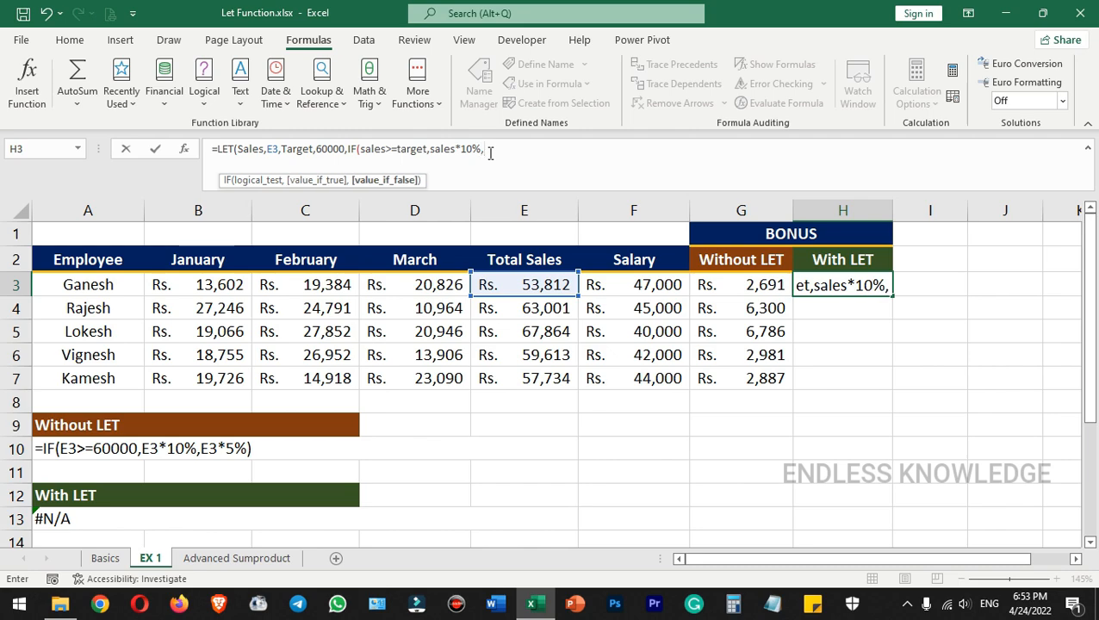
{"action": "type", "text": "sales"}
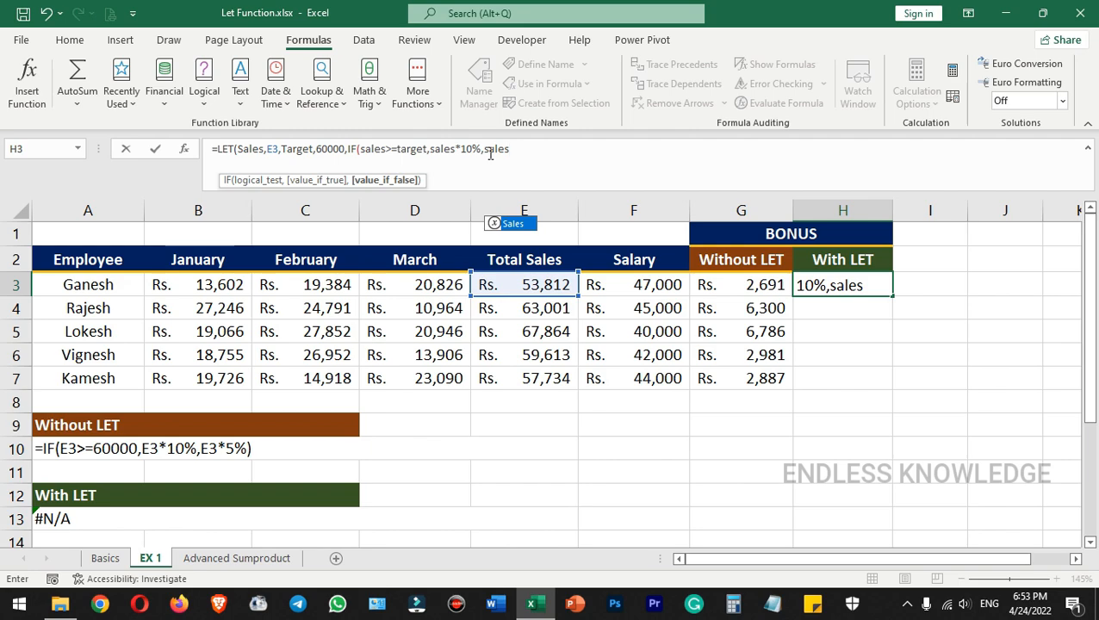
{"action": "type", "text": "*"}
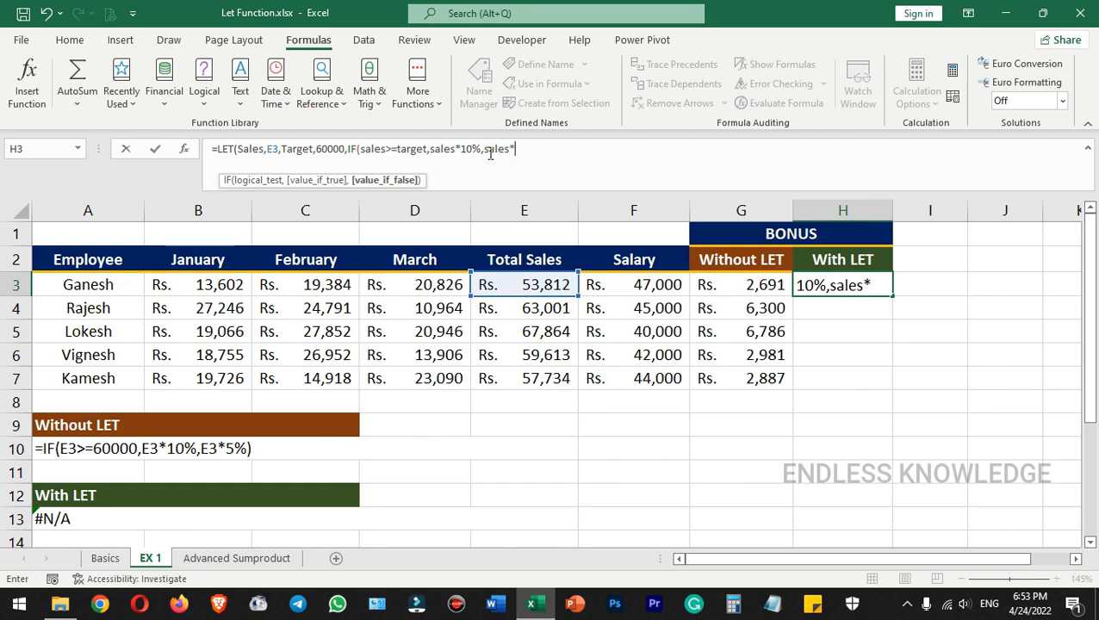
{"action": "type", "text": "5%)"}
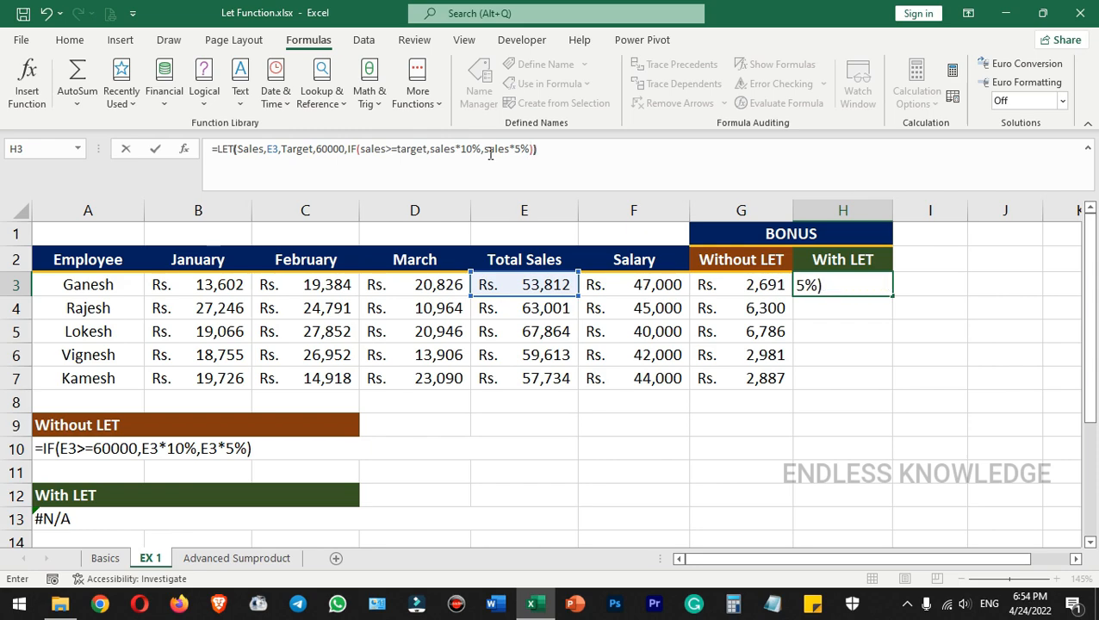
{"action": "type", "text": ")"}
{"action": "key", "text": "Return"}
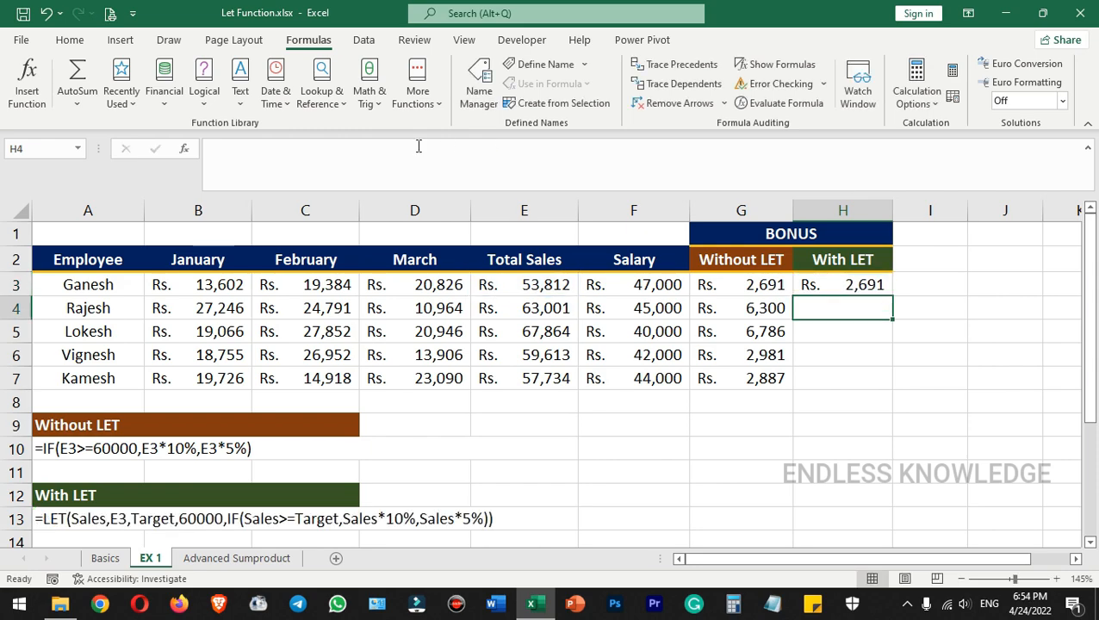
Fill the H3 LET formula down to H7 and compare the With LET and Without LET formula texts in A13 and A10.
{"action": "left_click", "coordinate": [880, 287]}
{"action": "double_click", "coordinate": [893, 296]}
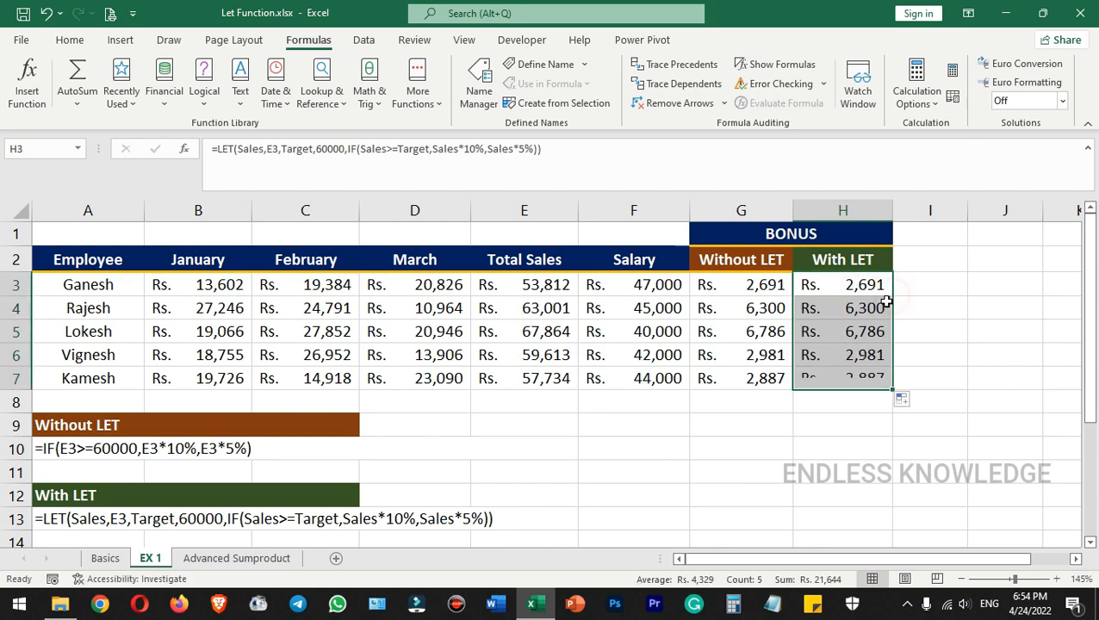
{"action": "left_click", "coordinate": [496, 519]}
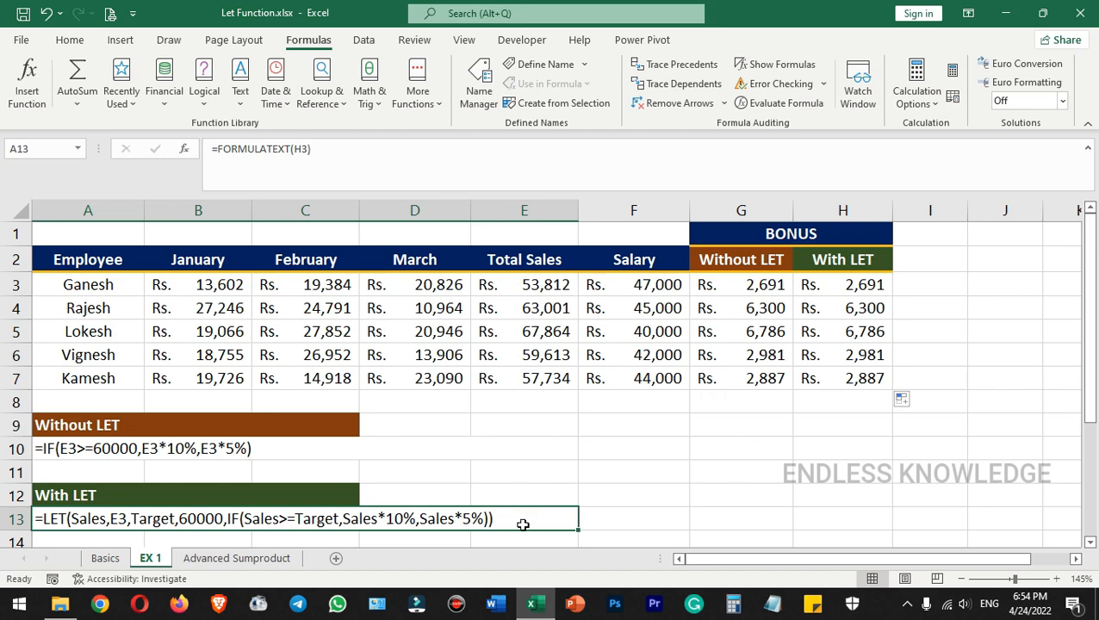
{"action": "left_click", "coordinate": [285, 450]}
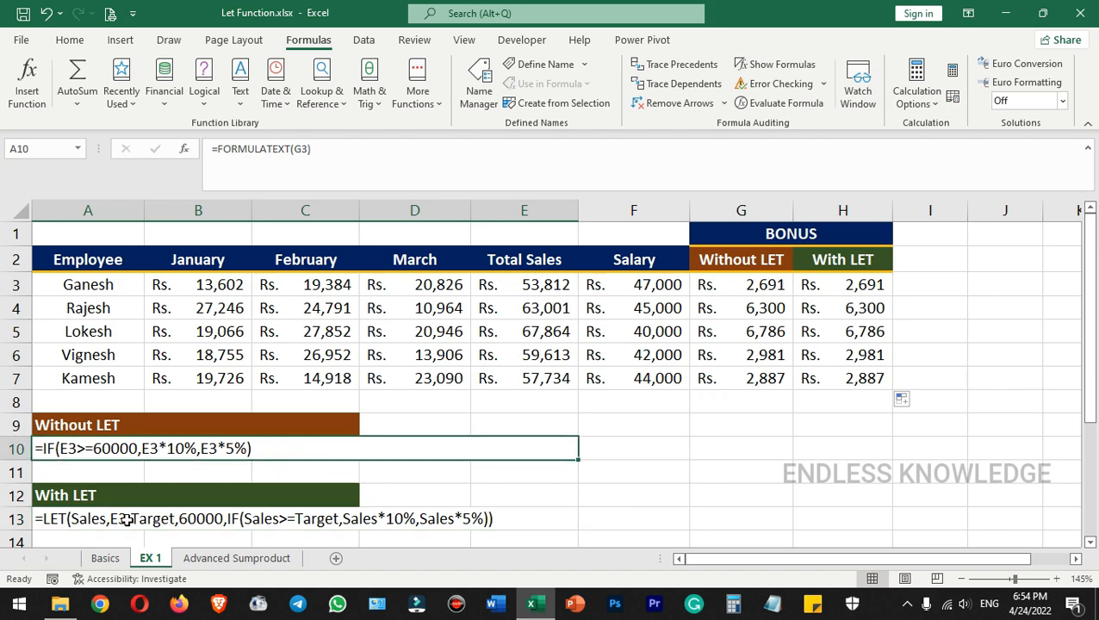
{"action": "left_click", "coordinate": [280, 521]}
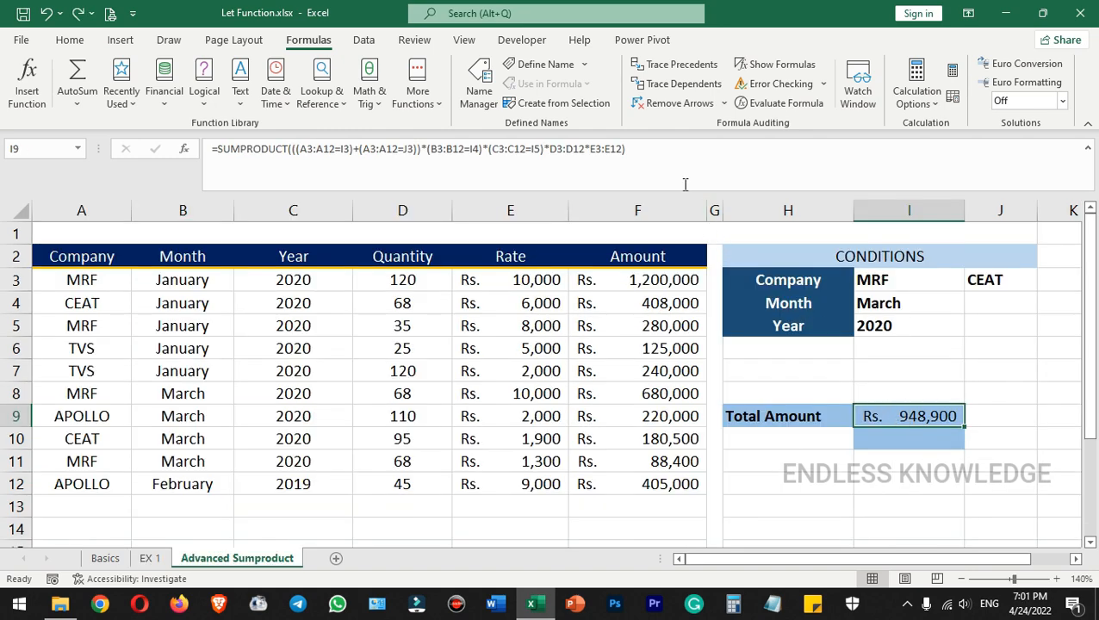
On the Advanced Sumproduct sheet, inspect and delete the Total Amount formula in I9, and check the Company and Month conditions.
{"action": "left_click", "coordinate": [680, 169]}
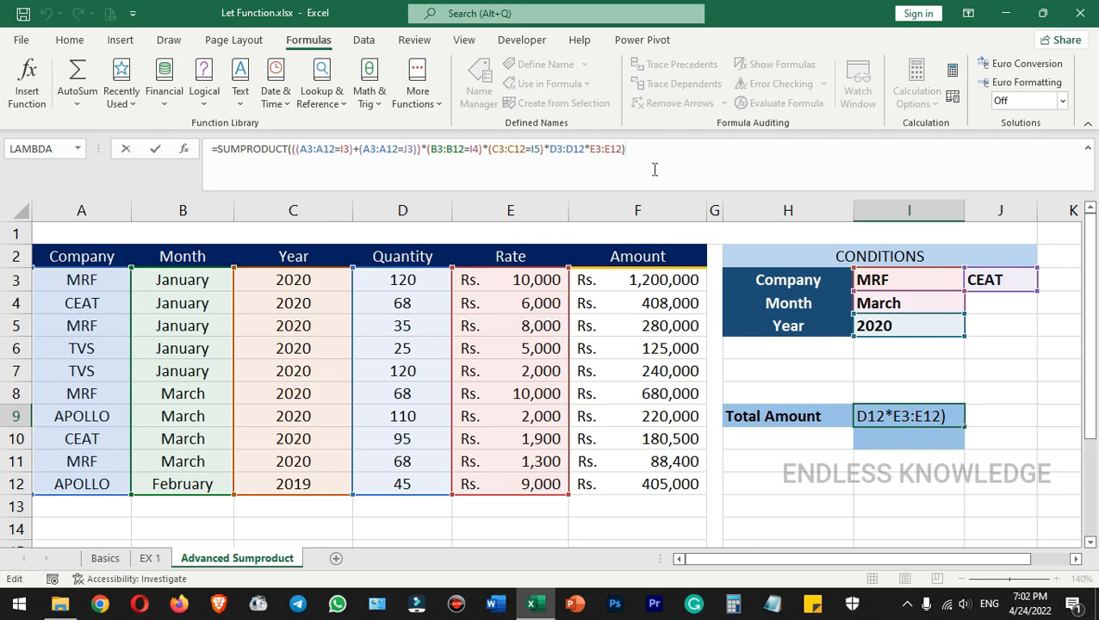
{"action": "key", "text": "ctrl+Return"}
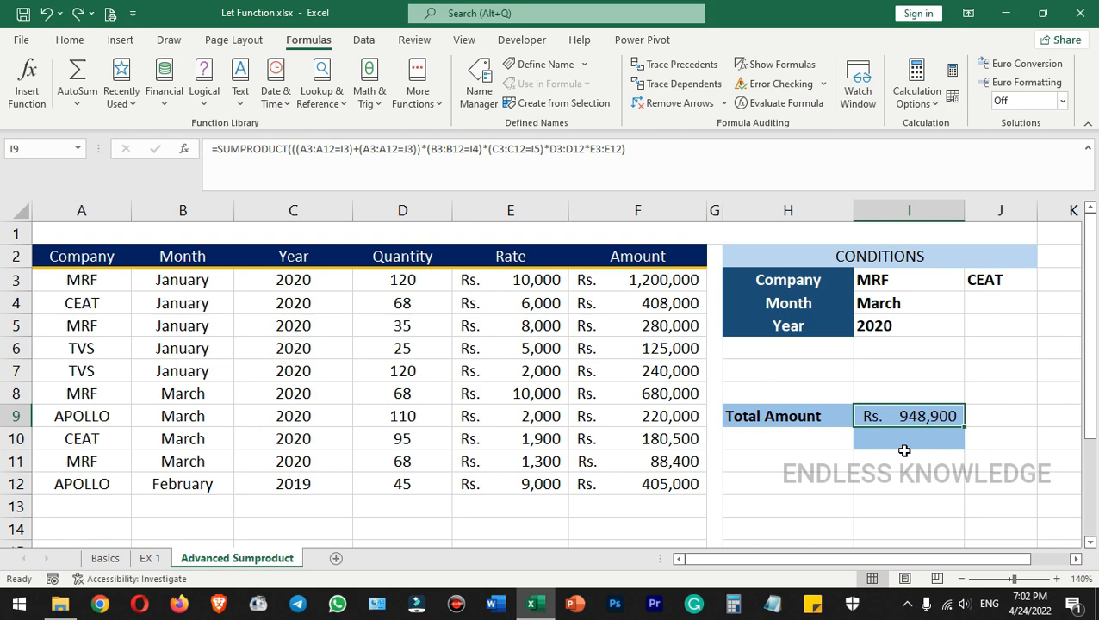
{"action": "key", "text": "Delete"}
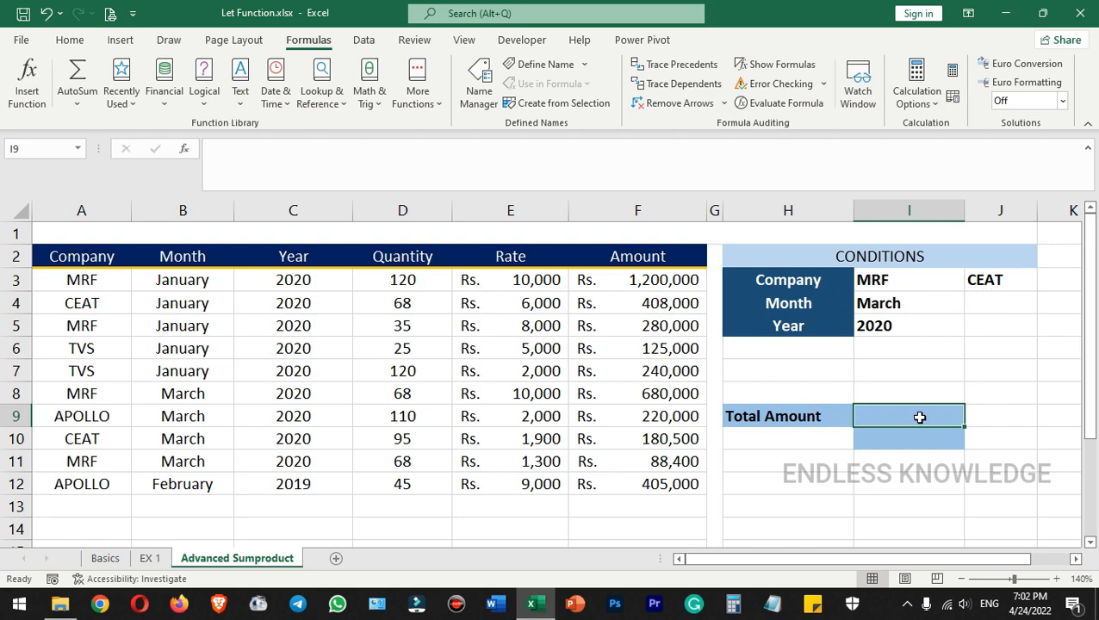
{"action": "left_click", "coordinate": [898, 282]}
{"action": "left_click", "coordinate": [983, 277]}
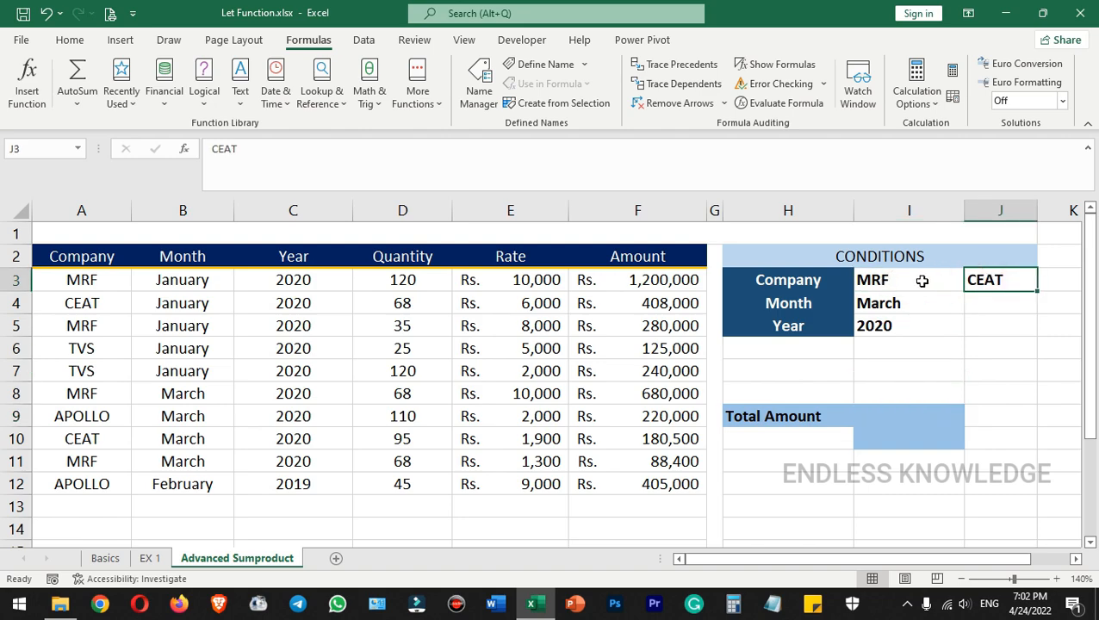
{"action": "left_click", "coordinate": [911, 310]}
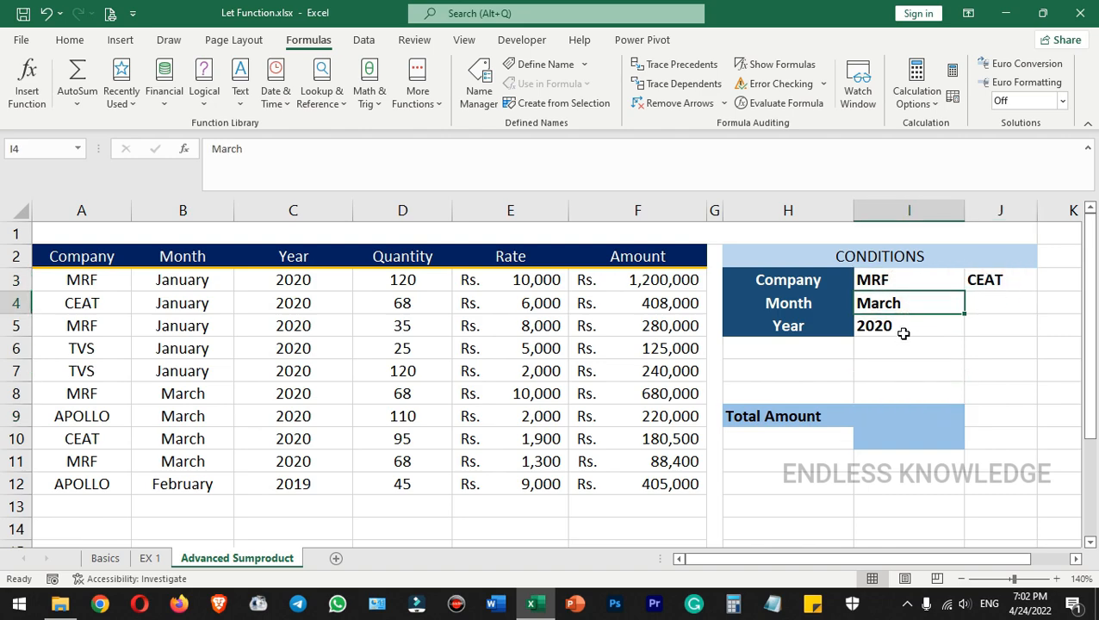
Start a SUMPRODUCT formula in I9 with the first company condition (A3:A12=I3).
{"action": "left_click", "coordinate": [896, 415]}
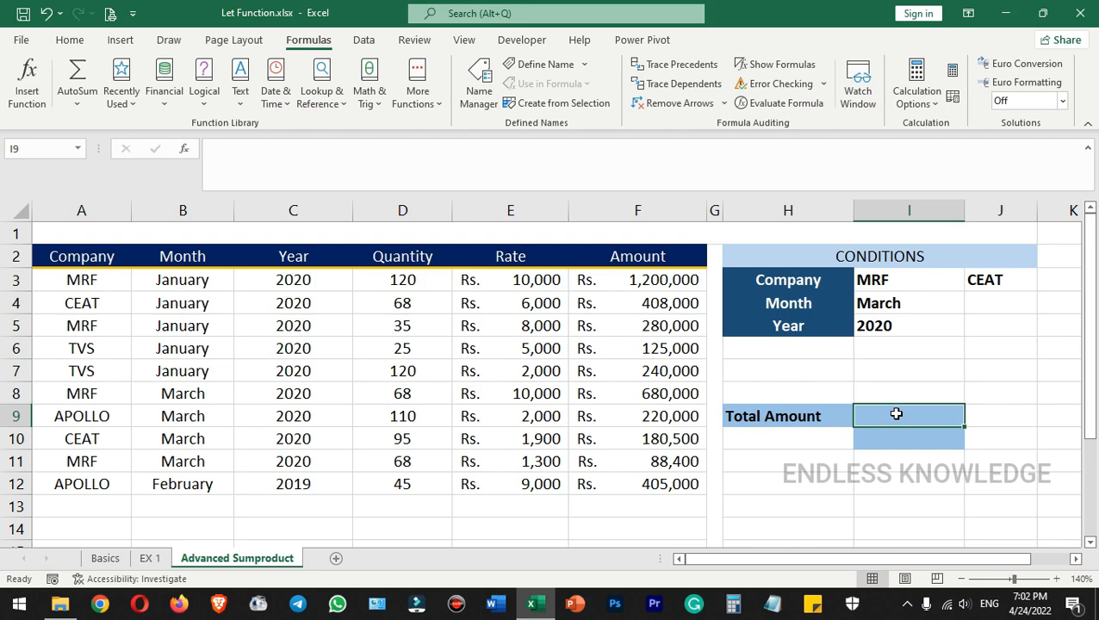
{"action": "left_click", "coordinate": [522, 157]}
{"action": "type", "text": "="}
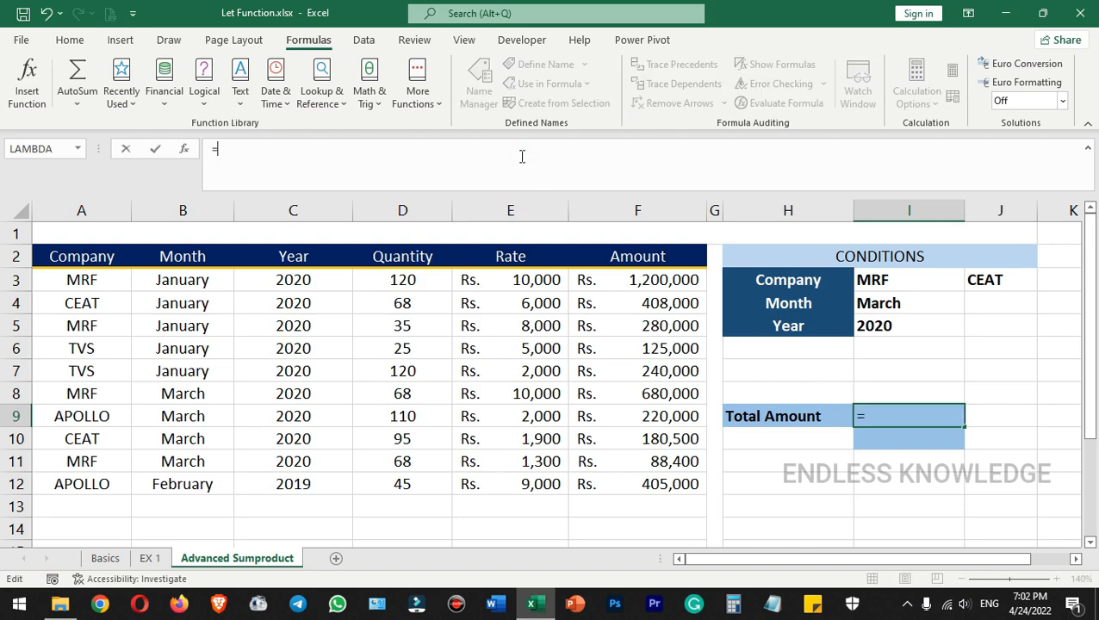
{"action": "type", "text": "sum"}
{"action": "key", "text": "Down"}
{"action": "key", "text": "Down"}
{"action": "key", "text": "Down"}
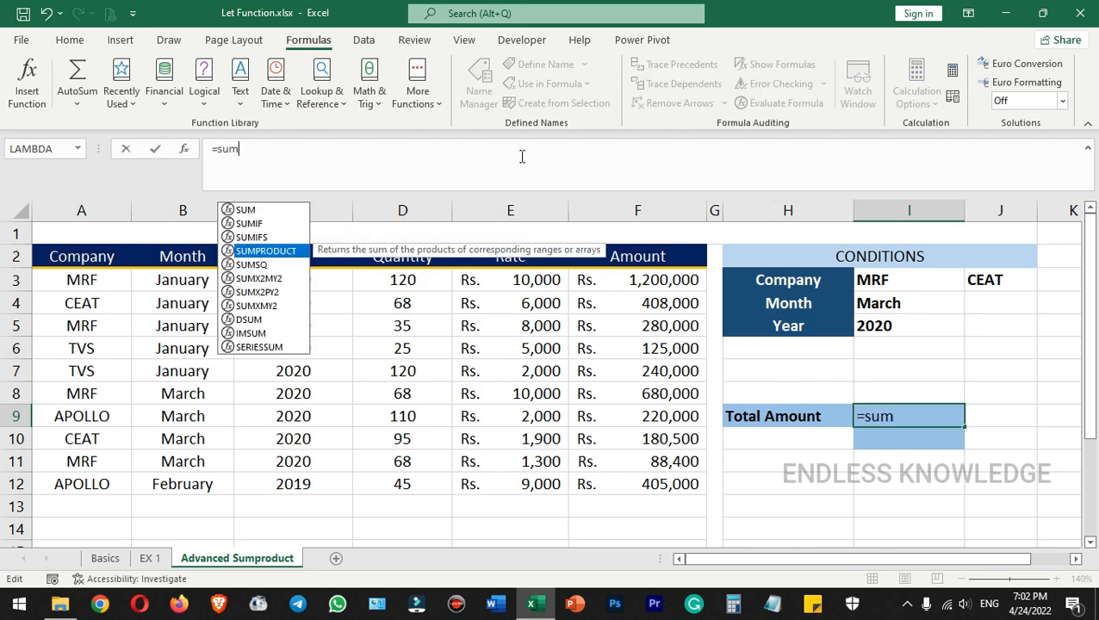
{"action": "key", "text": "Tab"}
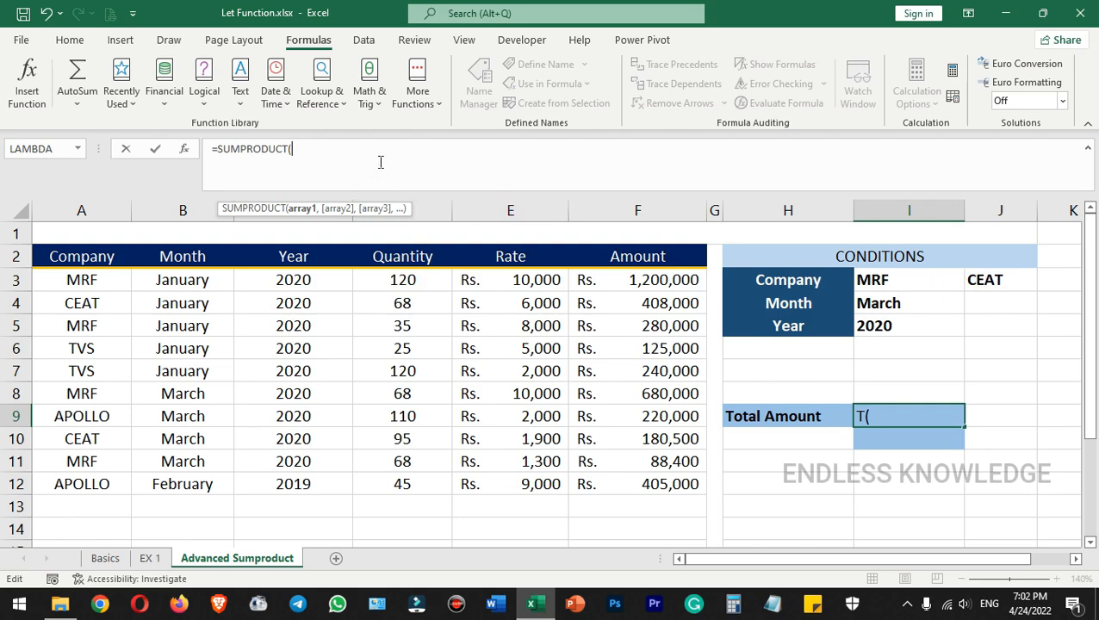
{"action": "type", "text": "("}
{"action": "left_click_drag", "start_coordinate": [103, 280], "coordinate": [93, 479]}
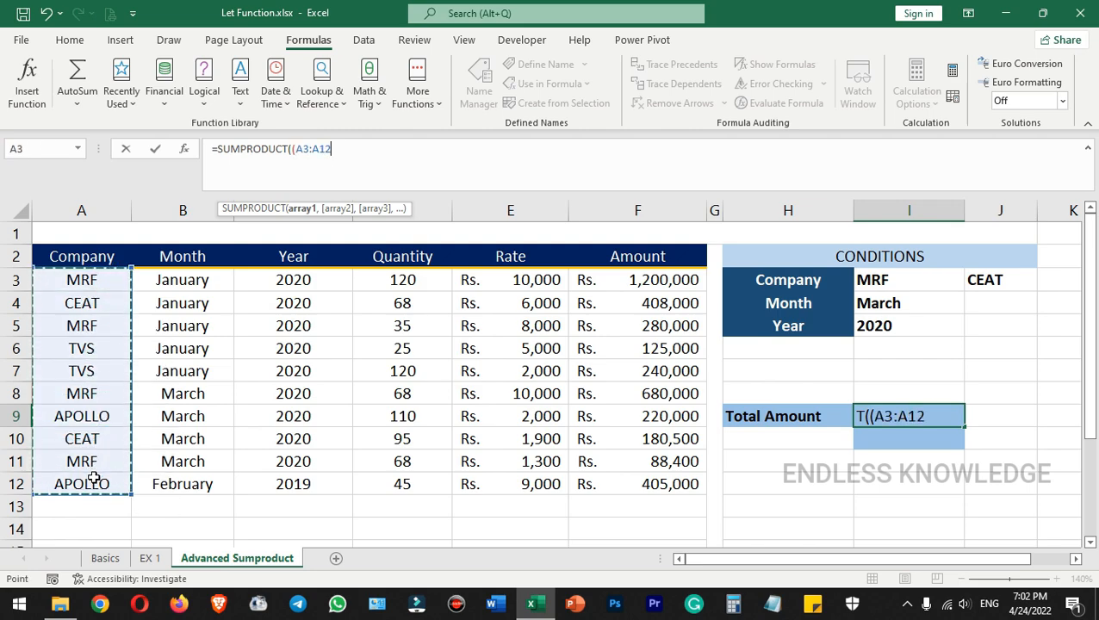
{"action": "type", "text": "="}
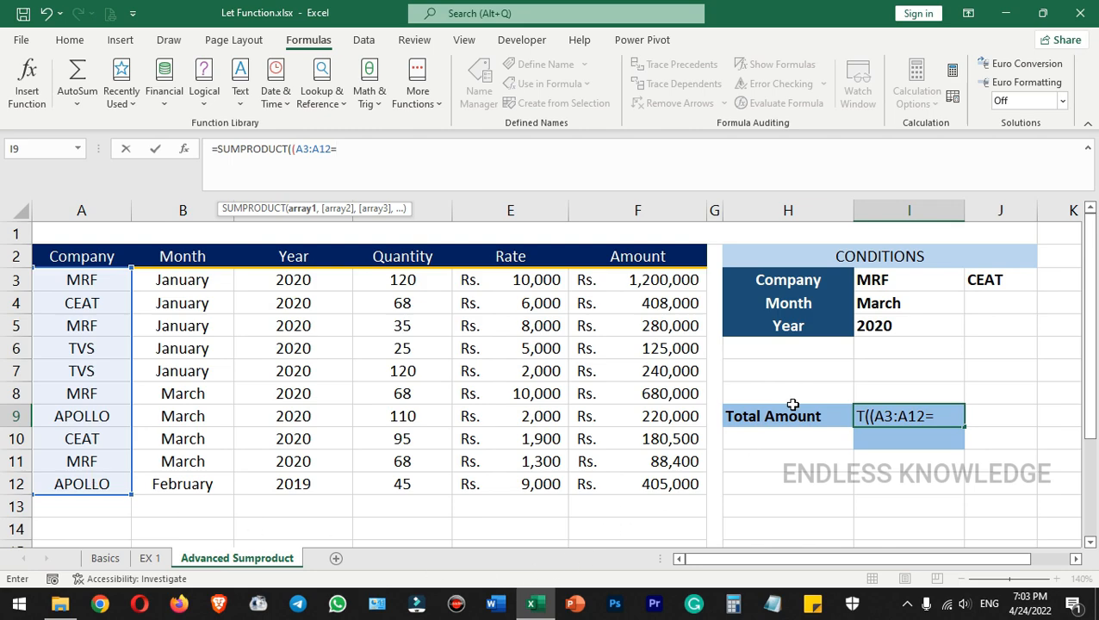
{"action": "left_click", "coordinate": [924, 281]}
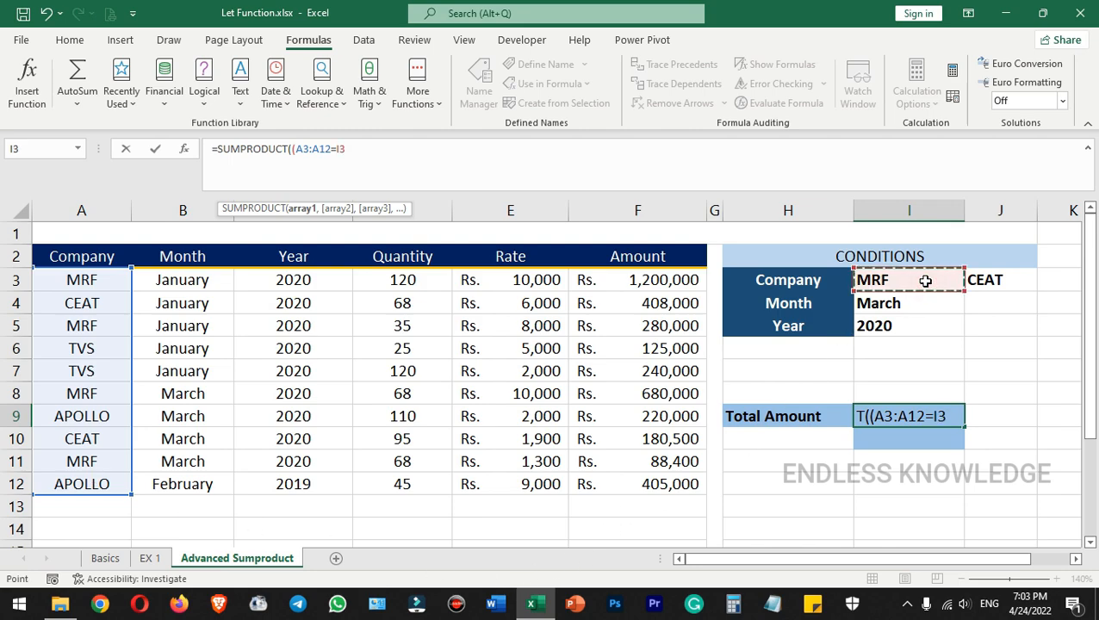
{"action": "type", "text": ")"}
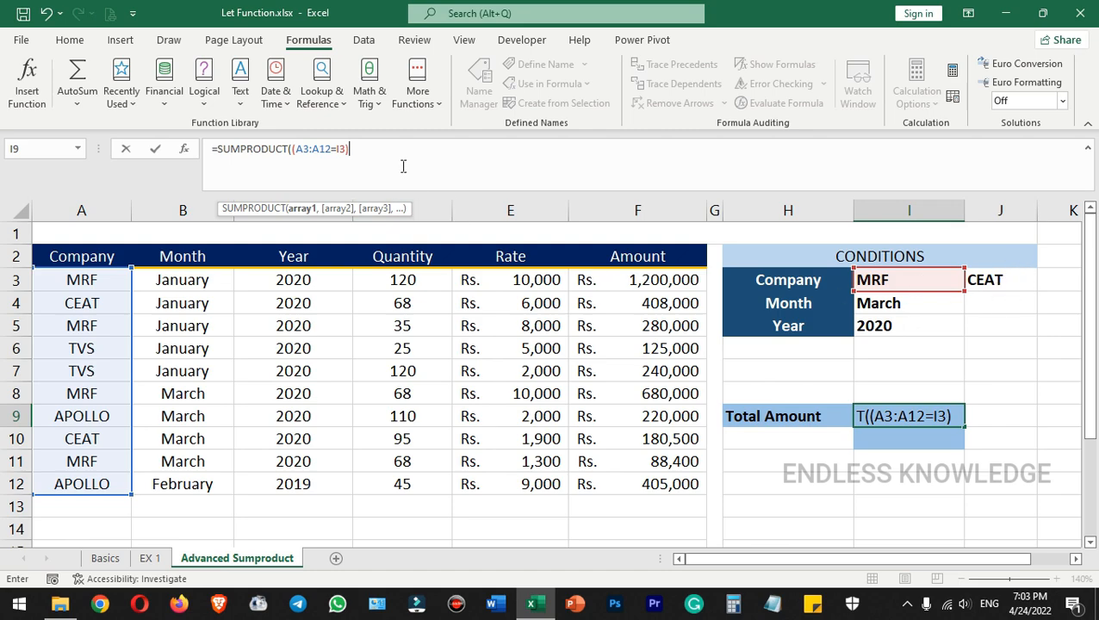
Add the second company condition +(A3:A12=J3) to the SUMPRODUCT formula and enclose both company conditions in outer parentheses.
{"action": "type", "text": "+("}
{"action": "left_click_drag", "start_coordinate": [86, 281], "coordinate": [94, 484]}
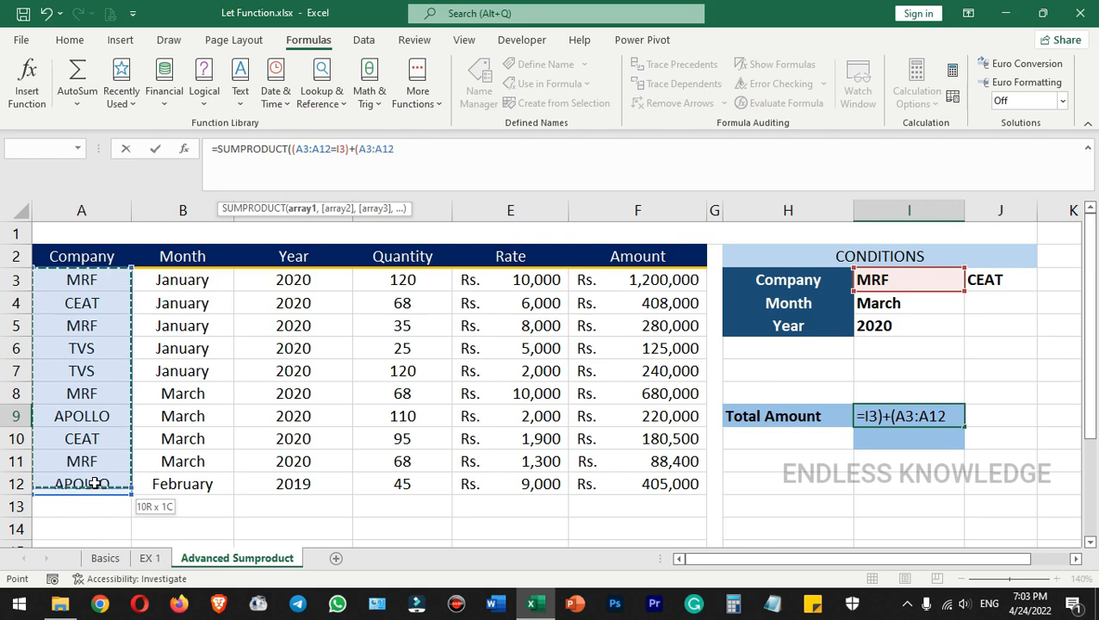
{"action": "type", "text": "="}
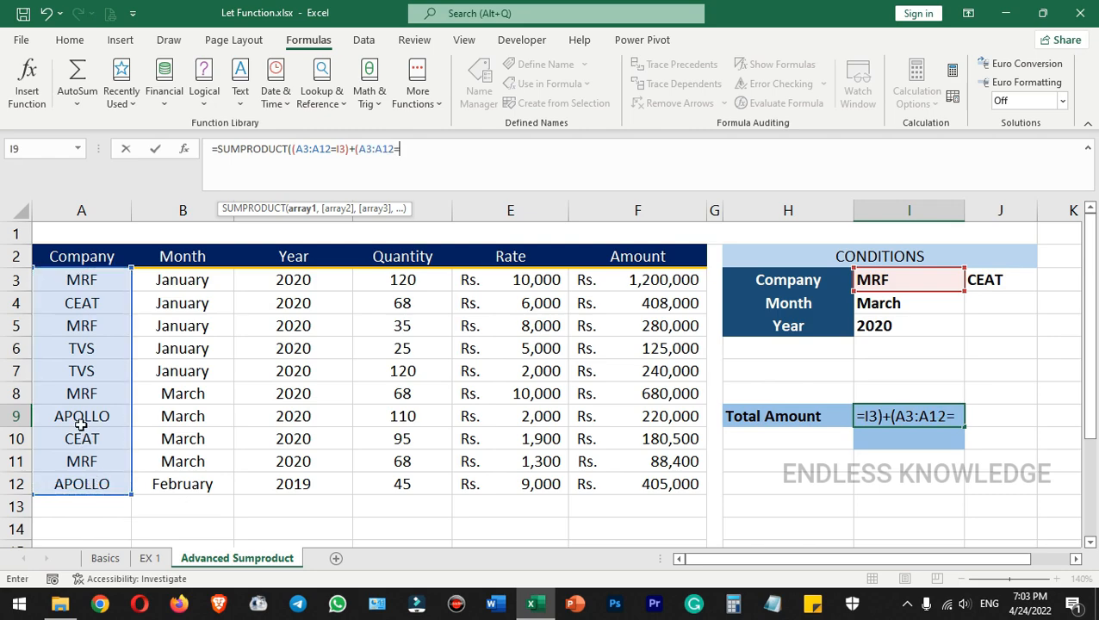
{"action": "left_click", "coordinate": [992, 283]}
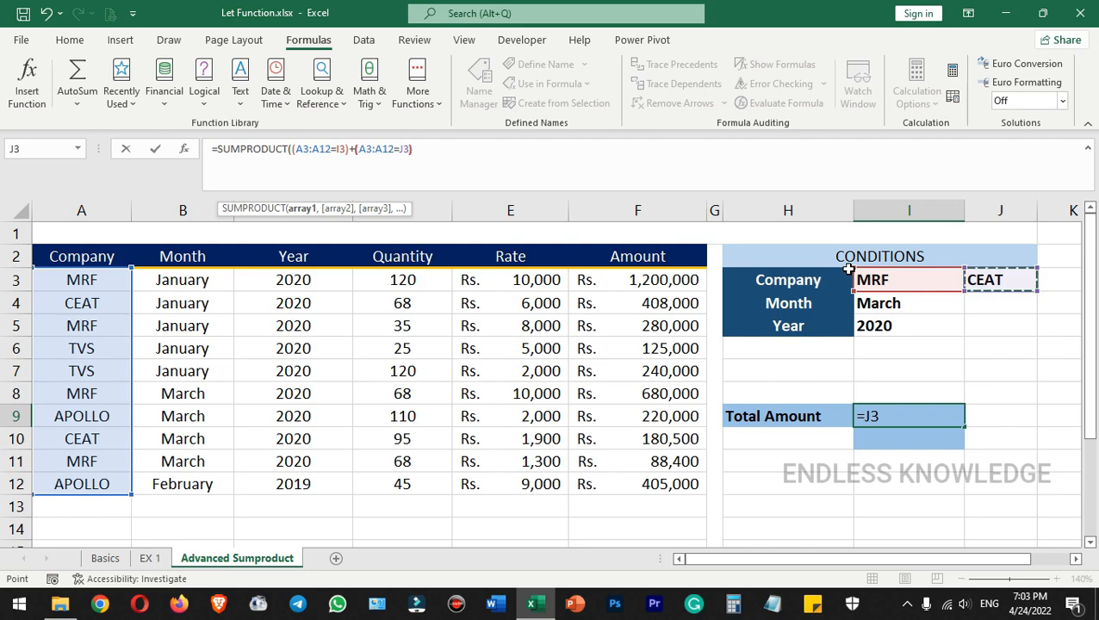
{"action": "type", "text": "))"}
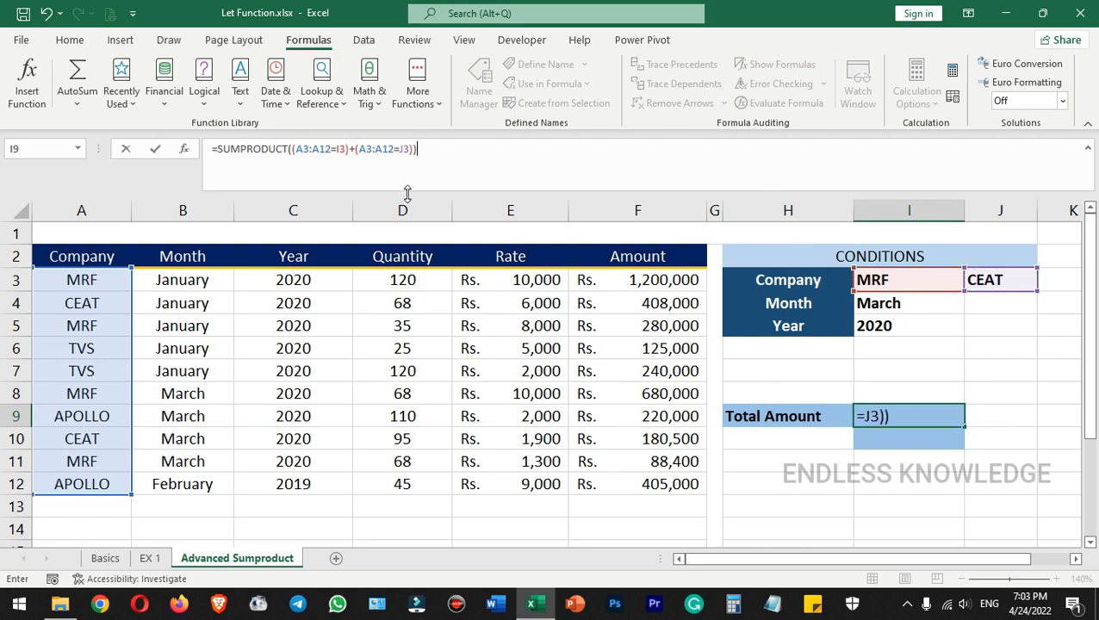
{"action": "left_click", "coordinate": [293, 152]}
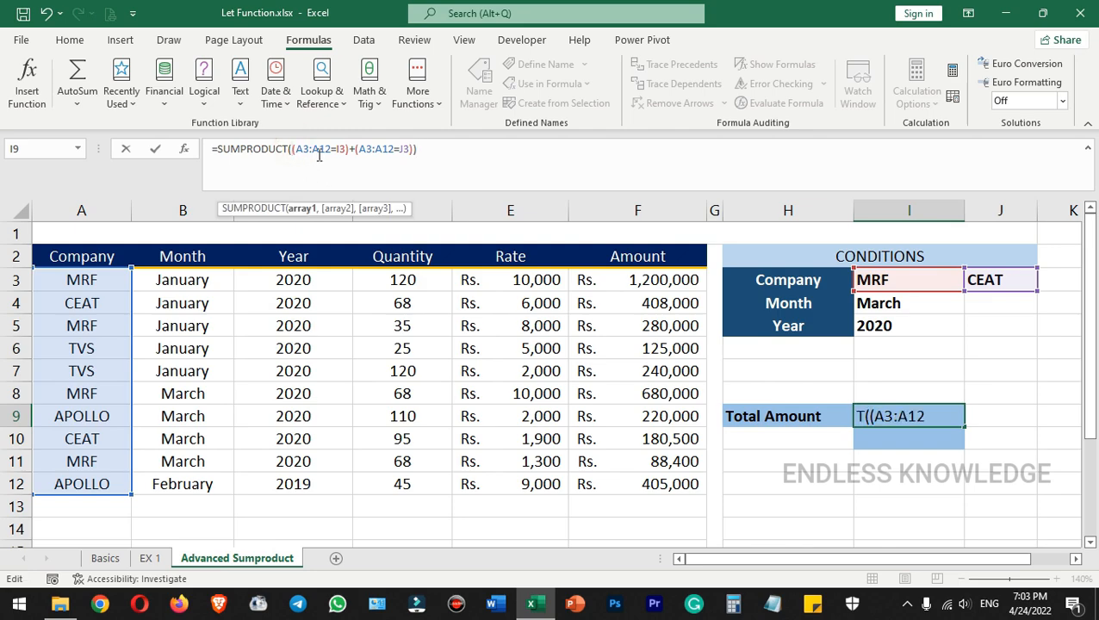
{"action": "type", "text": "("}
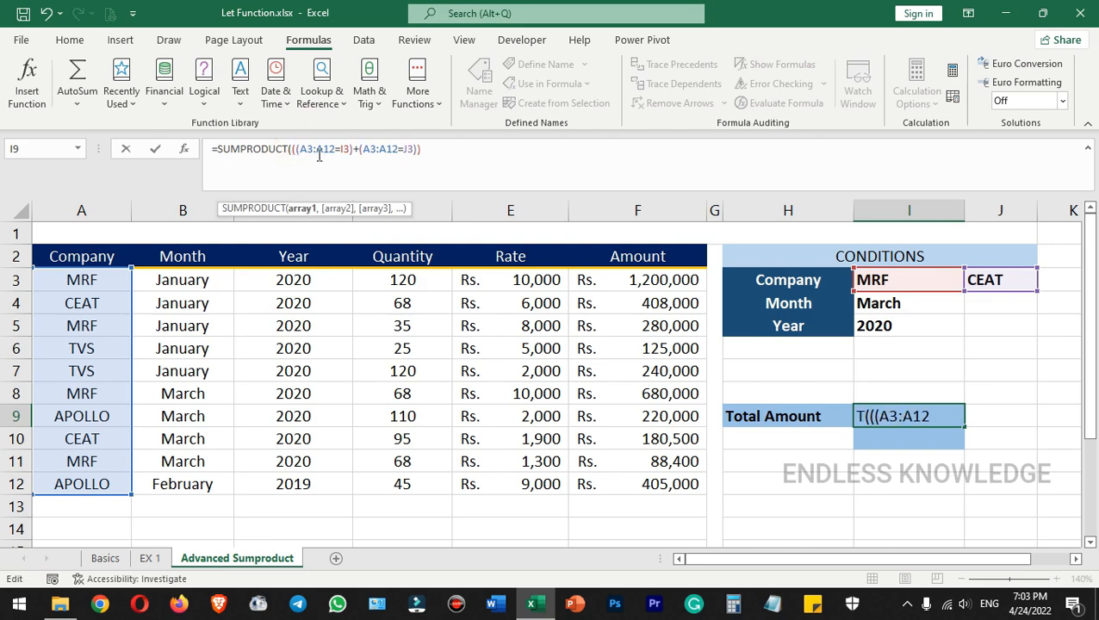
Multiply the company conditions in the I9 SUMPRODUCT formula by the month condition (B3:B12=I4).
{"action": "left_click", "coordinate": [461, 148]}
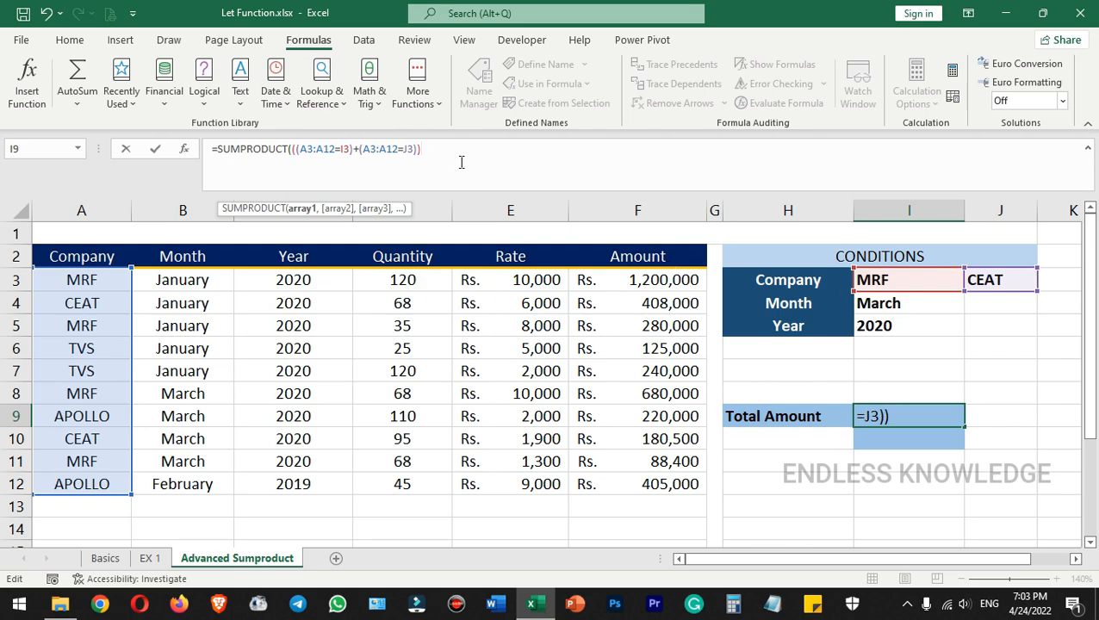
{"action": "type", "text": "*"}
{"action": "left_click_drag", "start_coordinate": [197, 277], "coordinate": [191, 467]}
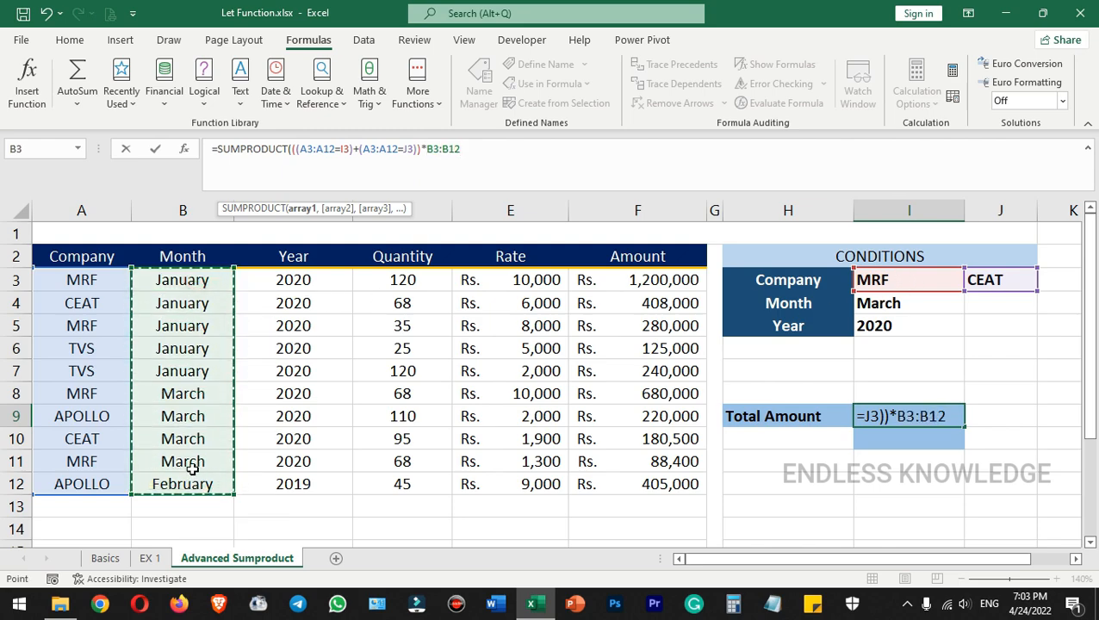
{"action": "left_click", "coordinate": [424, 150]}
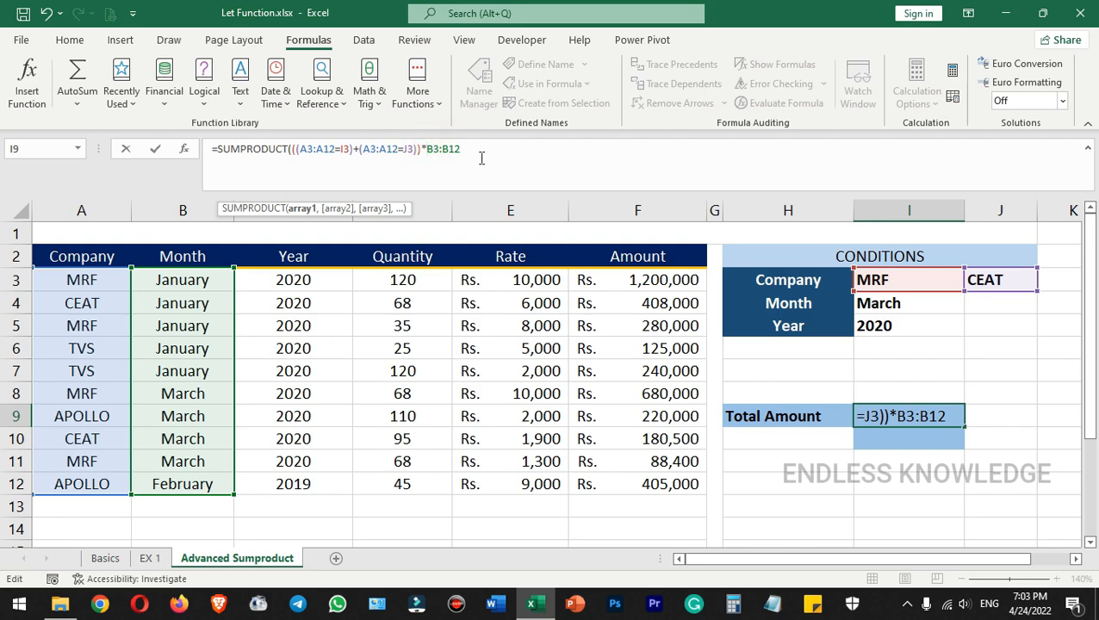
{"action": "type", "text": "("}
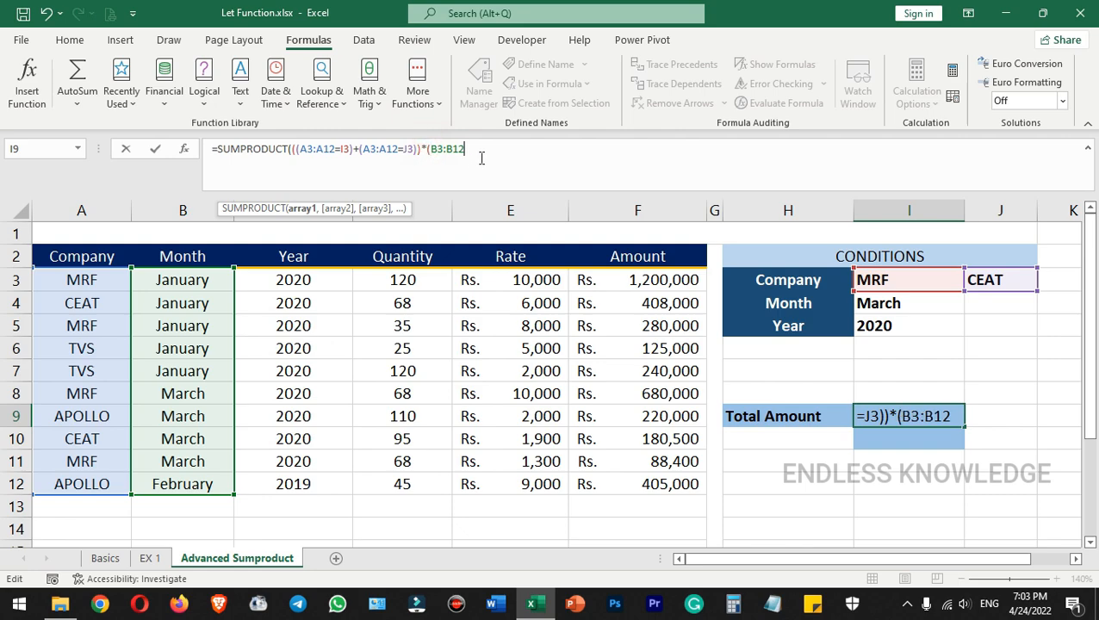
{"action": "type", "text": "="}
{"action": "left_click", "coordinate": [880, 302]}
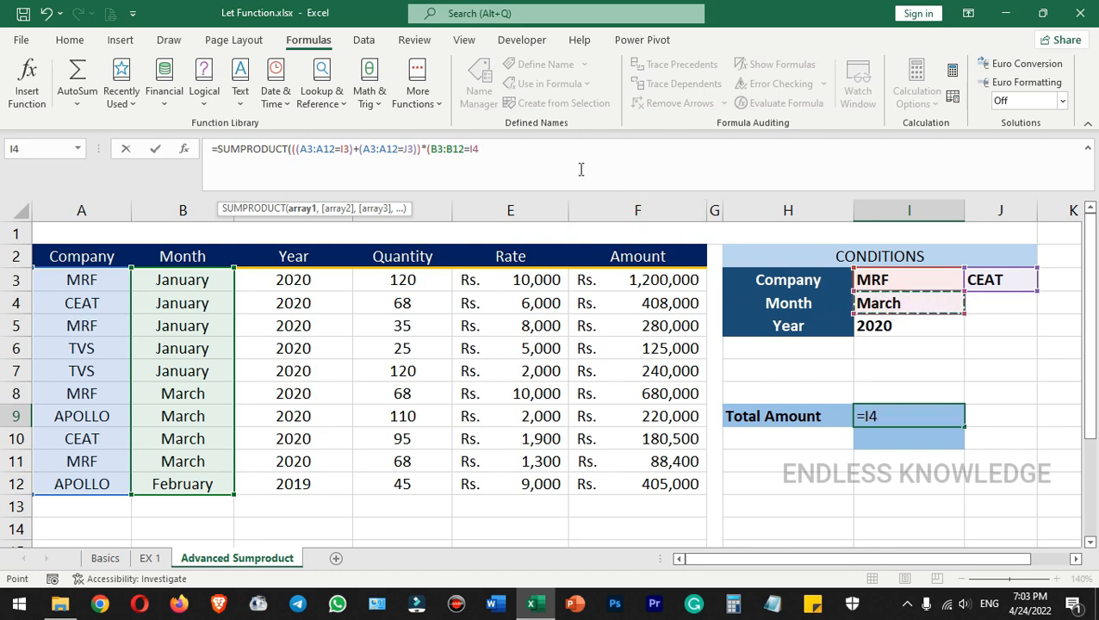
{"action": "type", "text": ")*"}
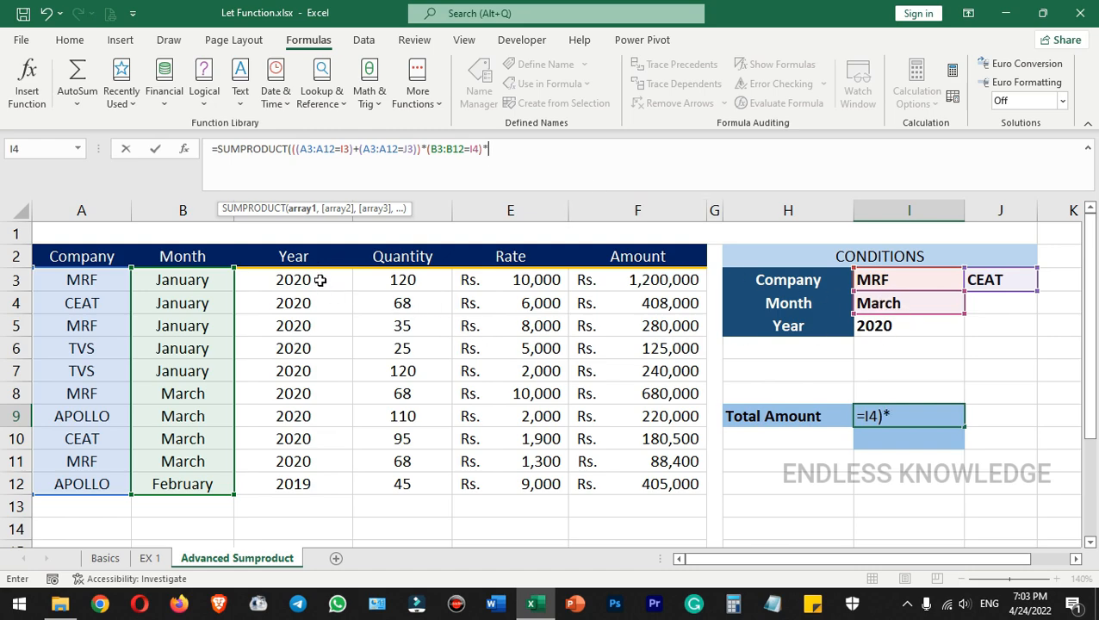
Add the year condition (C3:C12=I5) in its own parentheses as the next factor of the SUMPRODUCT formula.
{"action": "left_click_drag", "start_coordinate": [319, 279], "coordinate": [322, 475]}
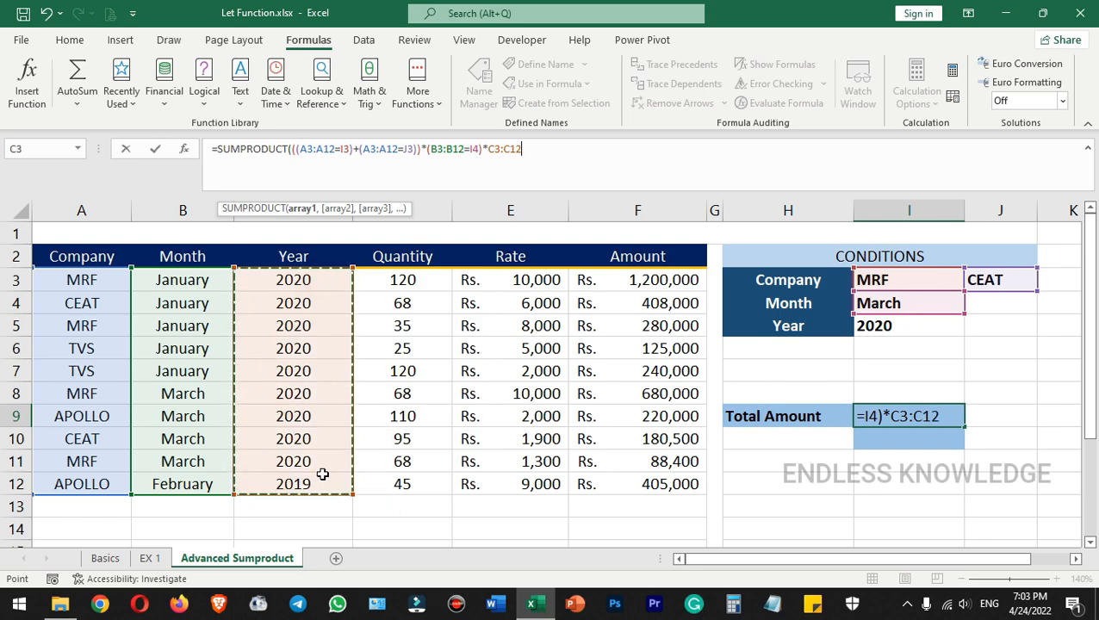
{"action": "type", "text": "=2020"}
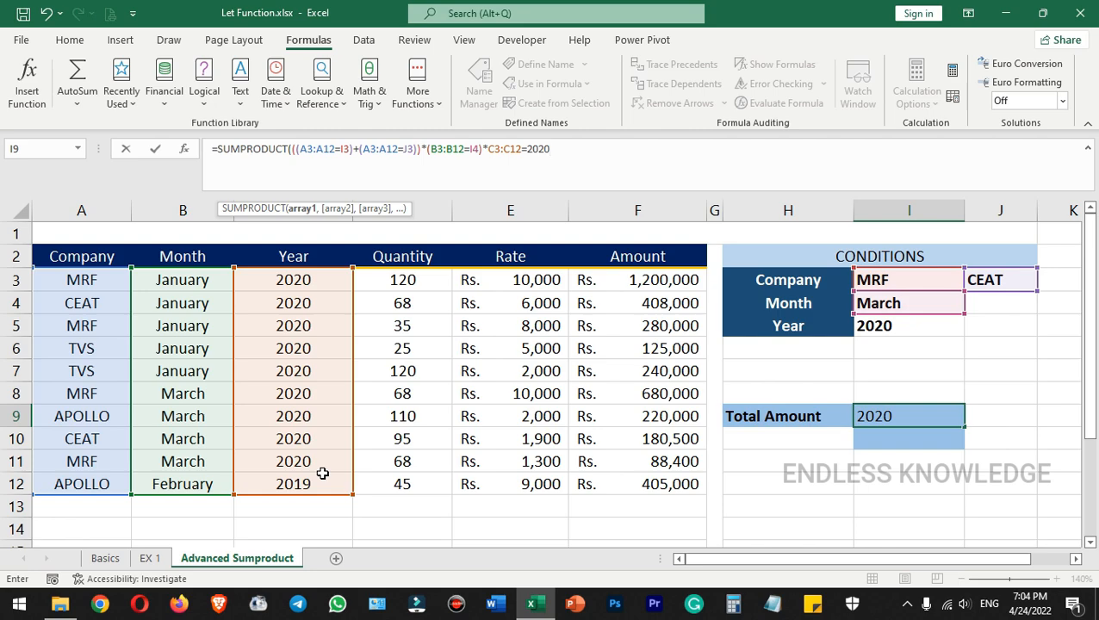
{"action": "key", "text": "BackSpace"}
{"action": "key", "text": "BackSpace"}
{"action": "key", "text": "BackSpace"}
{"action": "key", "text": "BackSpace"}
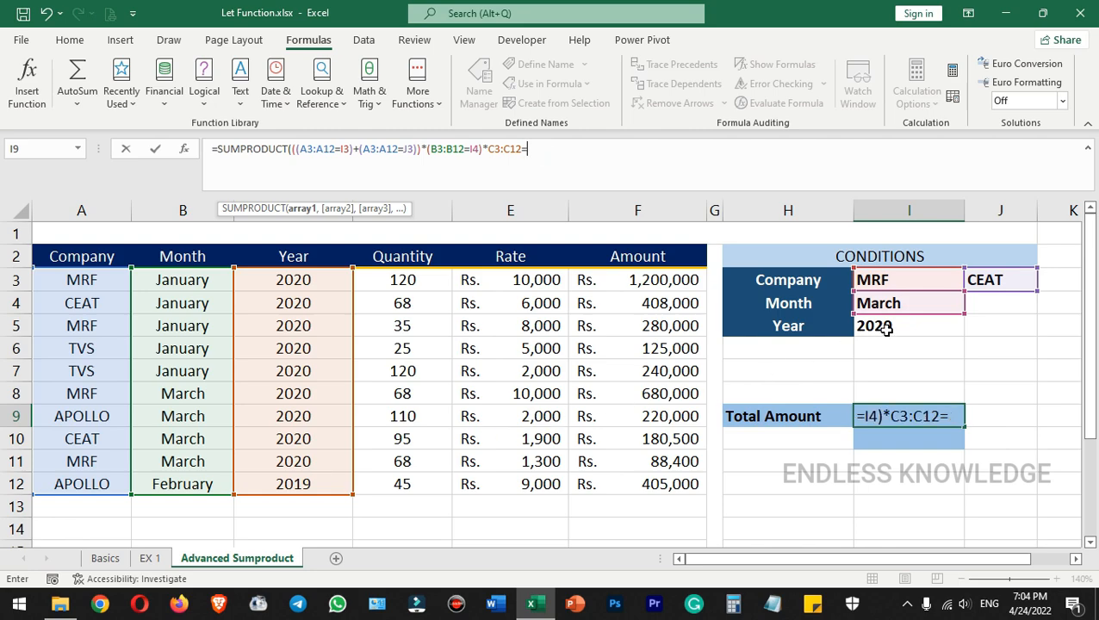
{"action": "left_click", "coordinate": [886, 329]}
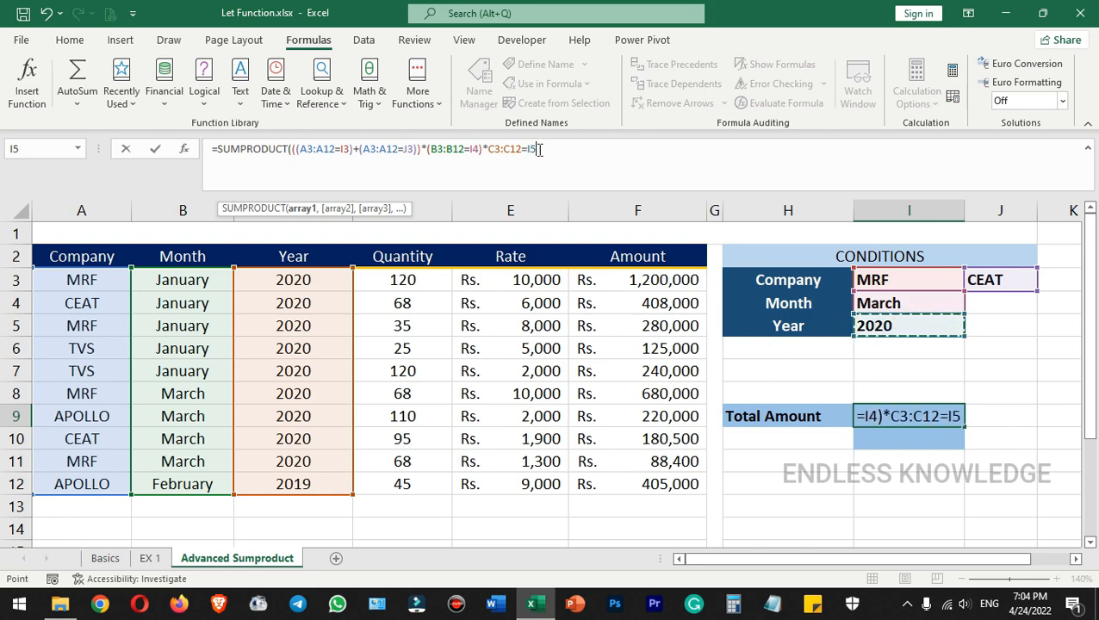
{"action": "type", "text": ")"}
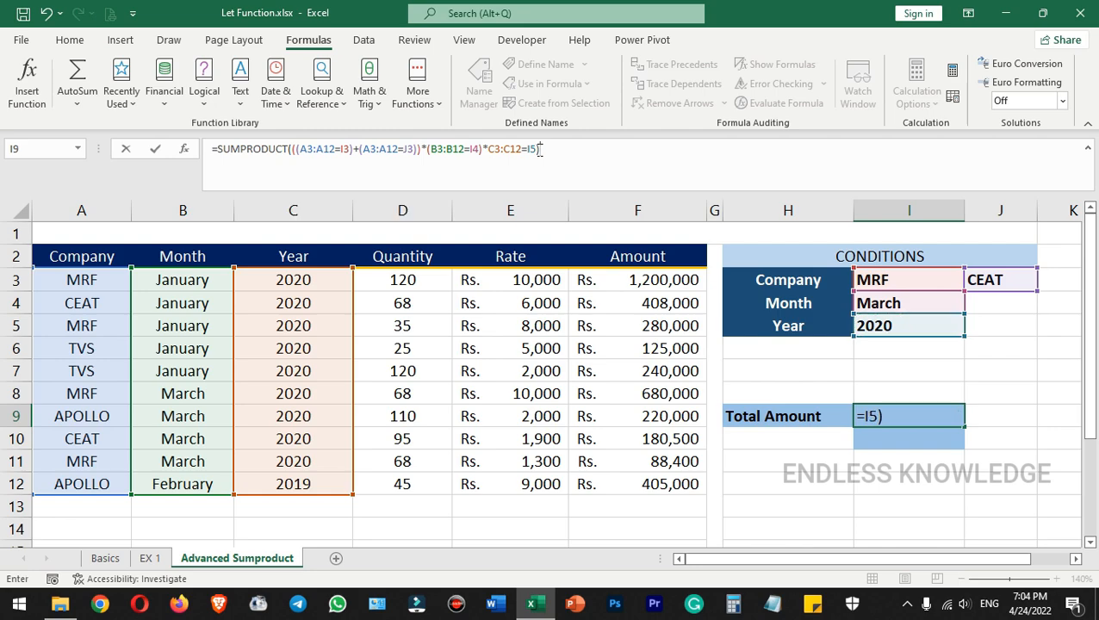
{"action": "left_click", "coordinate": [493, 149]}
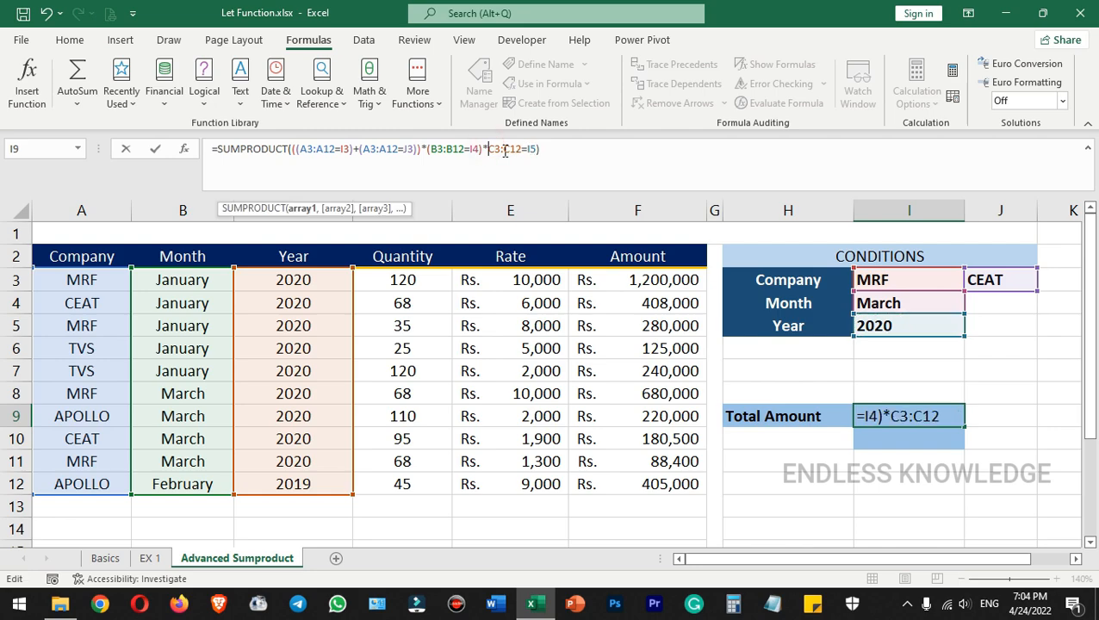
{"action": "type", "text": "("}
{"action": "left_click", "coordinate": [557, 147]}
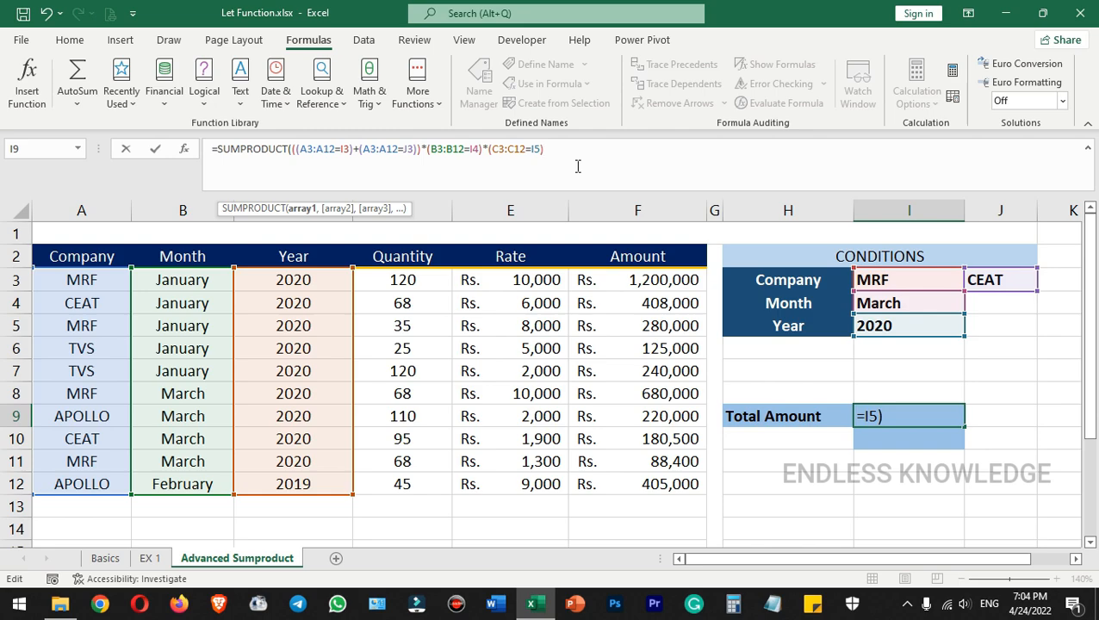
Multiply the conditions by the quantities D3:D12 and rates E3:E12, then complete the Total Amount formula in I9.
{"action": "type", "text": "*"}
{"action": "left_click_drag", "start_coordinate": [419, 284], "coordinate": [424, 483]}
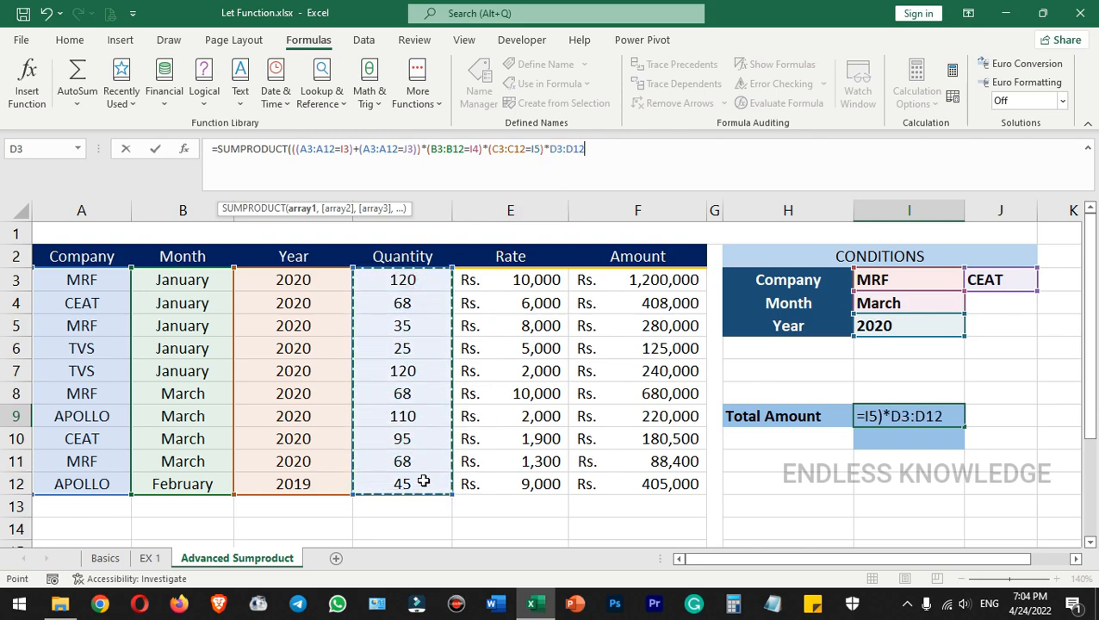
{"action": "type", "text": "*"}
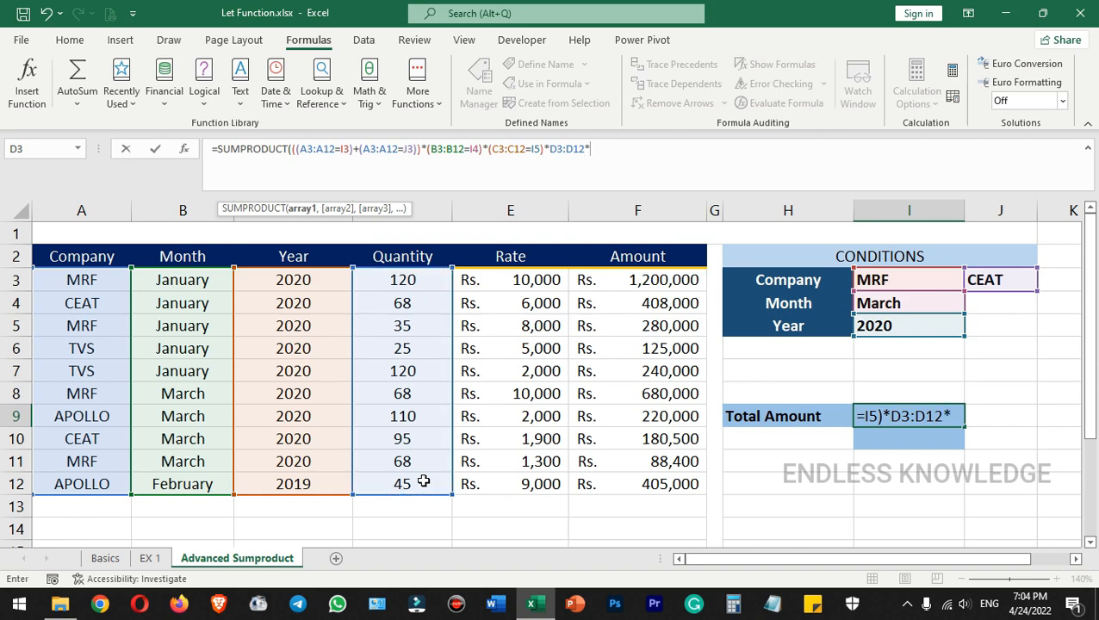
{"action": "left_click_drag", "start_coordinate": [532, 280], "coordinate": [535, 479]}
{"action": "type", "text": ")"}
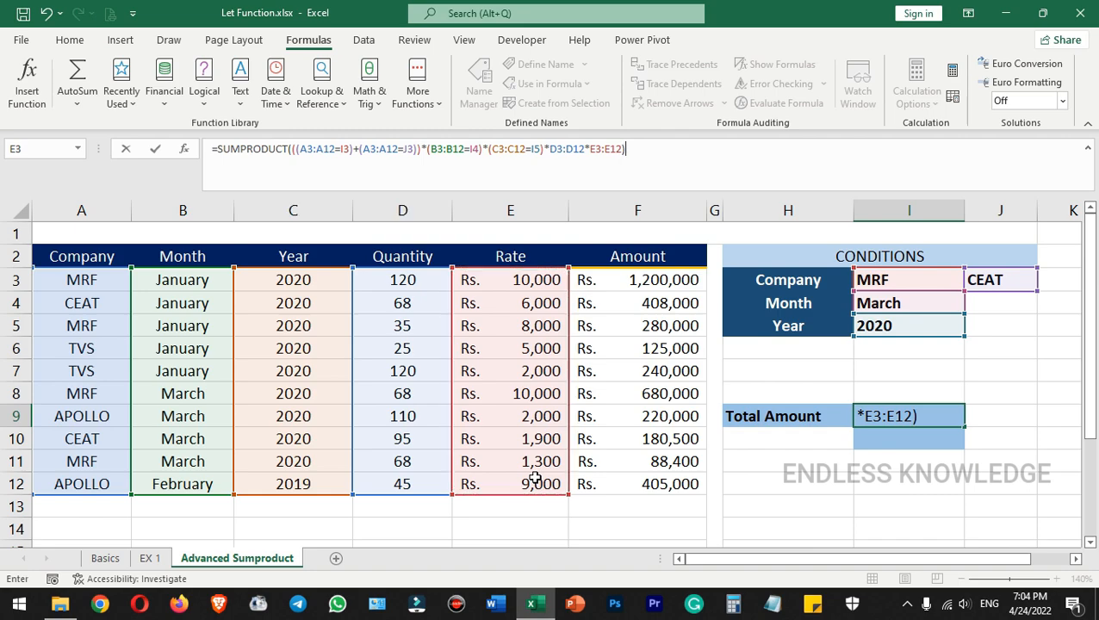
{"action": "key", "text": "Return"}
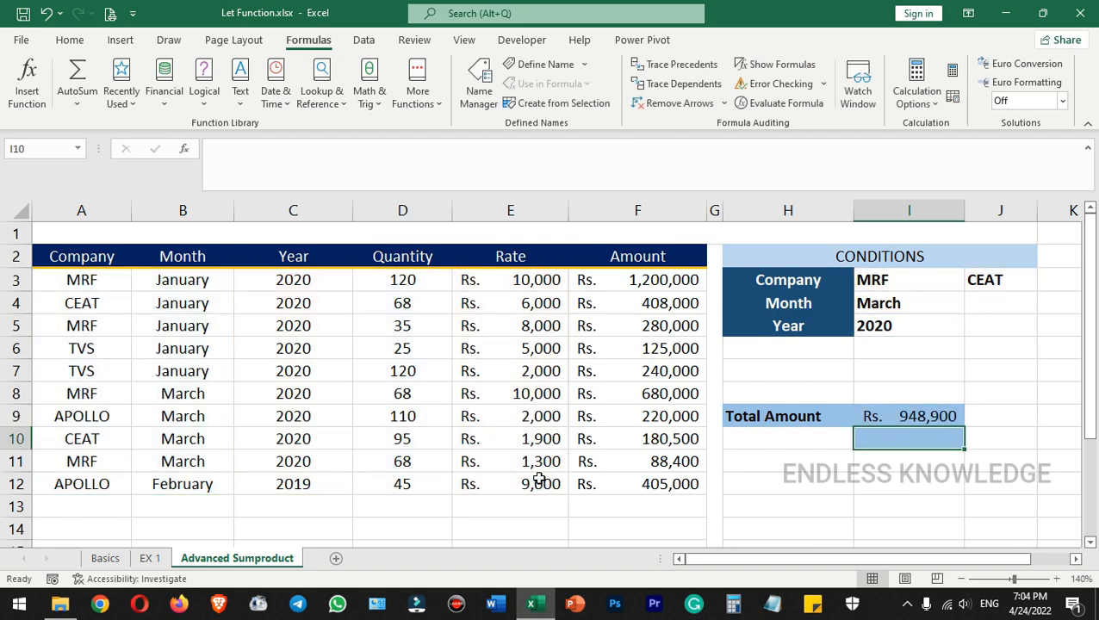
{"action": "left_click", "coordinate": [928, 415]}
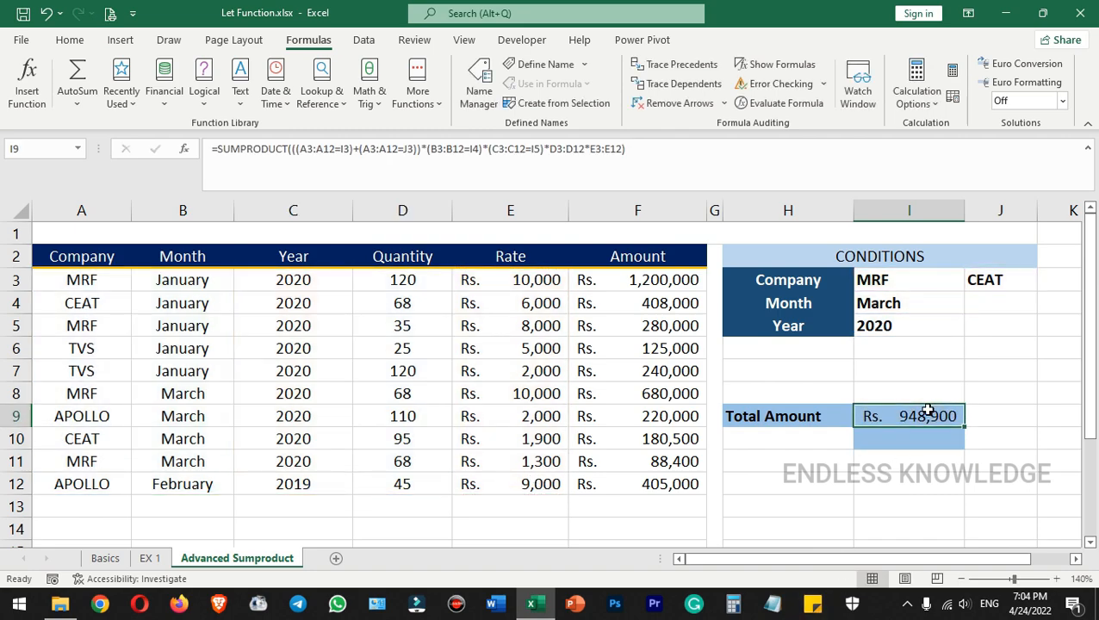
Start a LET formula in I10 that defines the name Company as A3:A12.
{"action": "left_click", "coordinate": [882, 442]}
{"action": "left_click", "coordinate": [455, 165]}
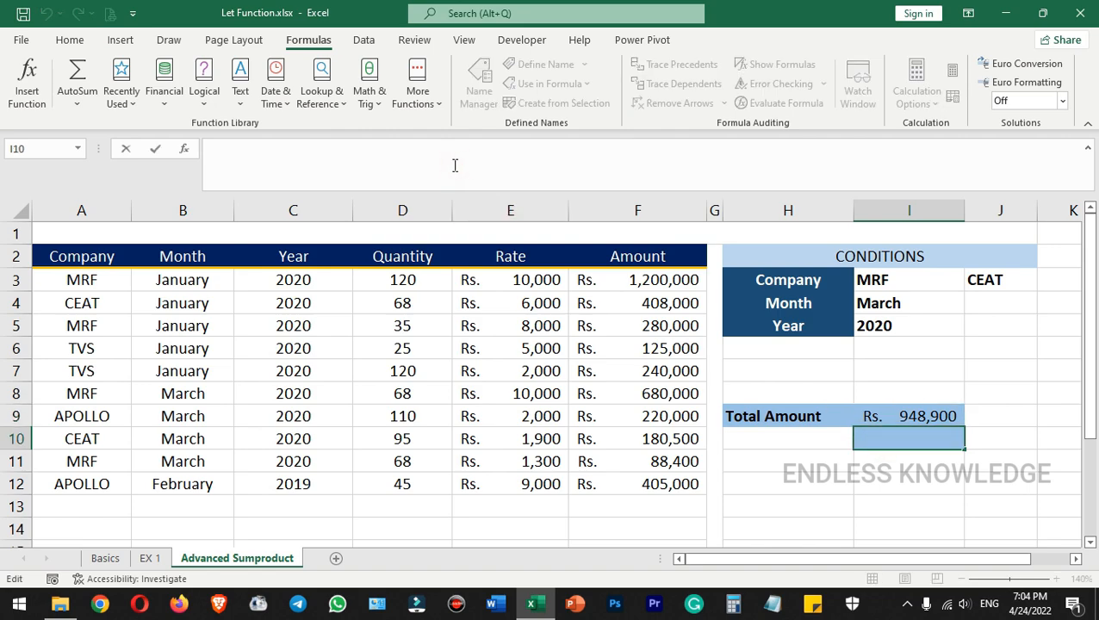
{"action": "type", "text": "=LET("}
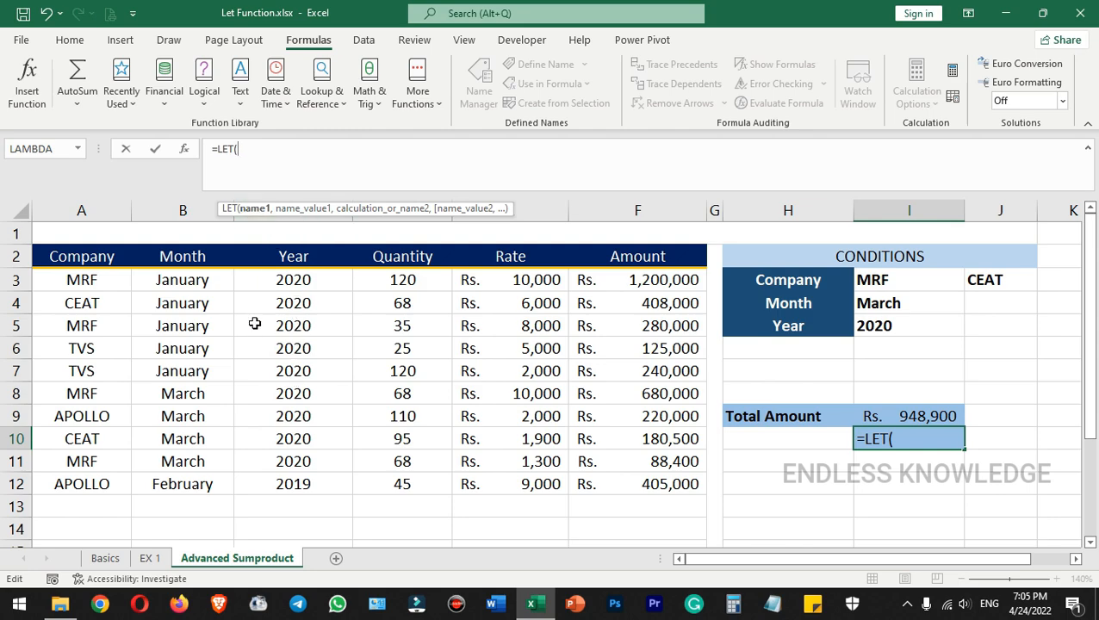
{"action": "type", "text": "Company"}
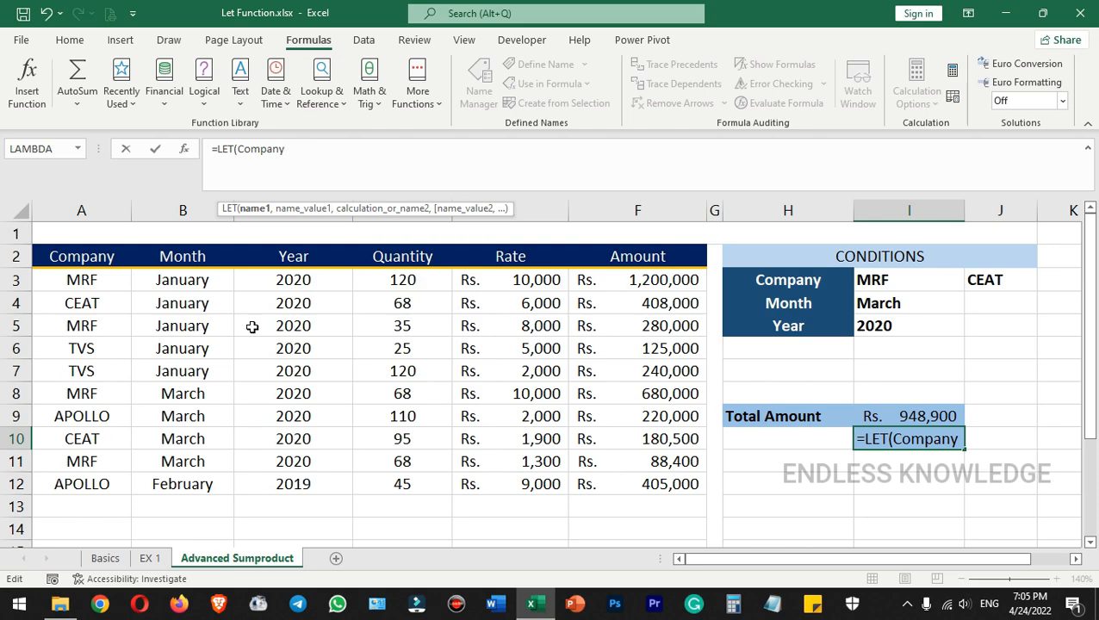
{"action": "type", "text": ","}
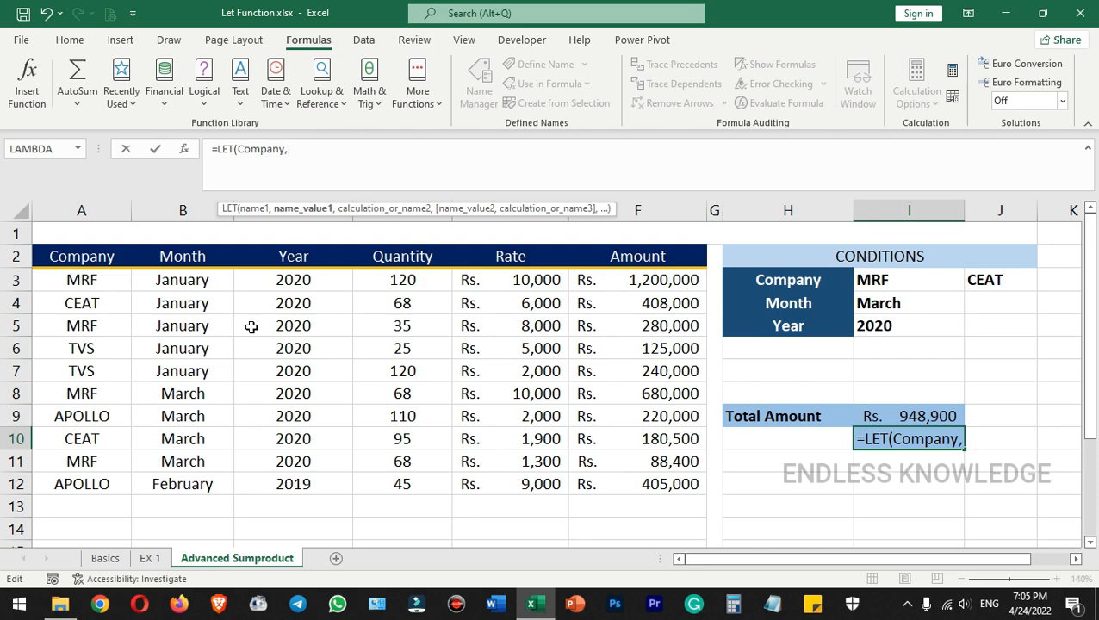
{"action": "left_click", "coordinate": [83, 280]}
{"action": "left_click_drag", "start_coordinate": [87, 303], "coordinate": [85, 483]}
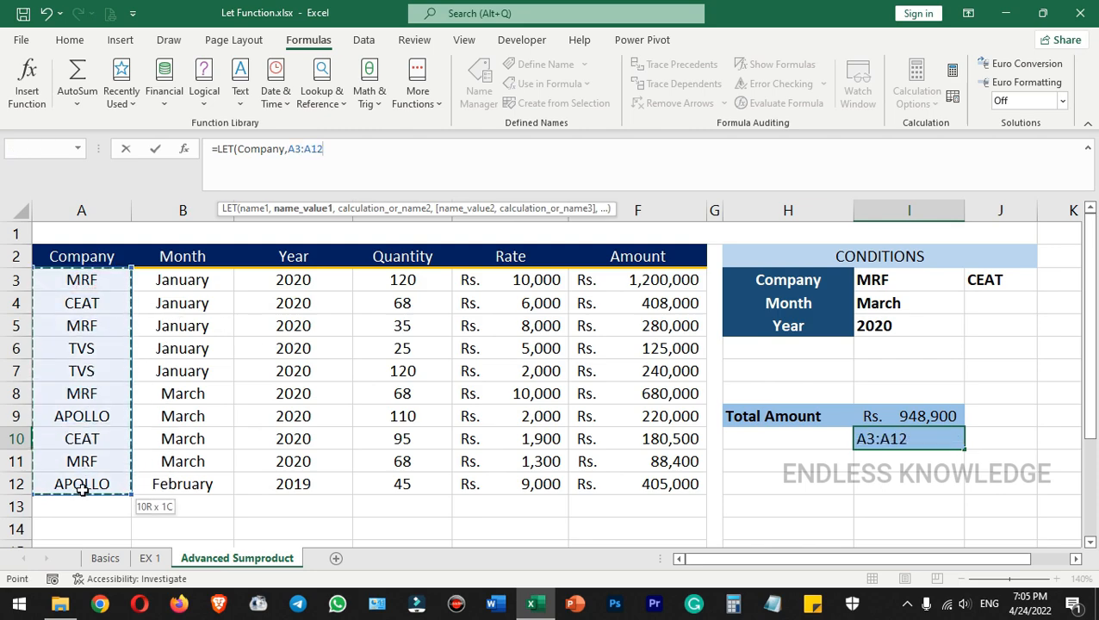
{"action": "type", "text": ","}
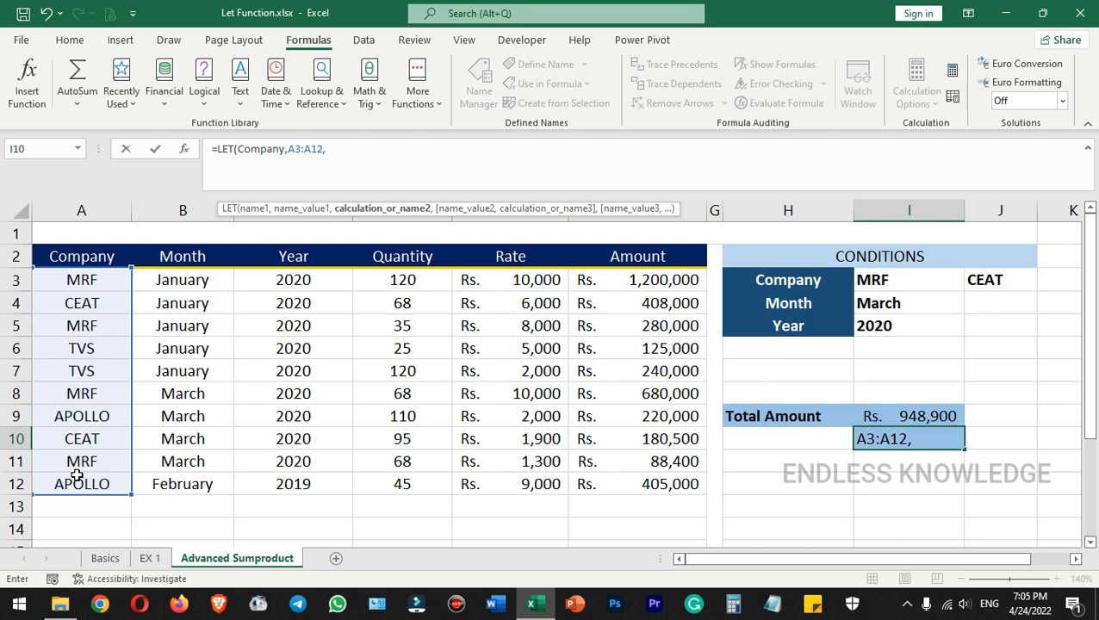
Define the names month as B3:B12 and year as C3:C12 in the LET formula.
{"action": "type", "text": "month"}
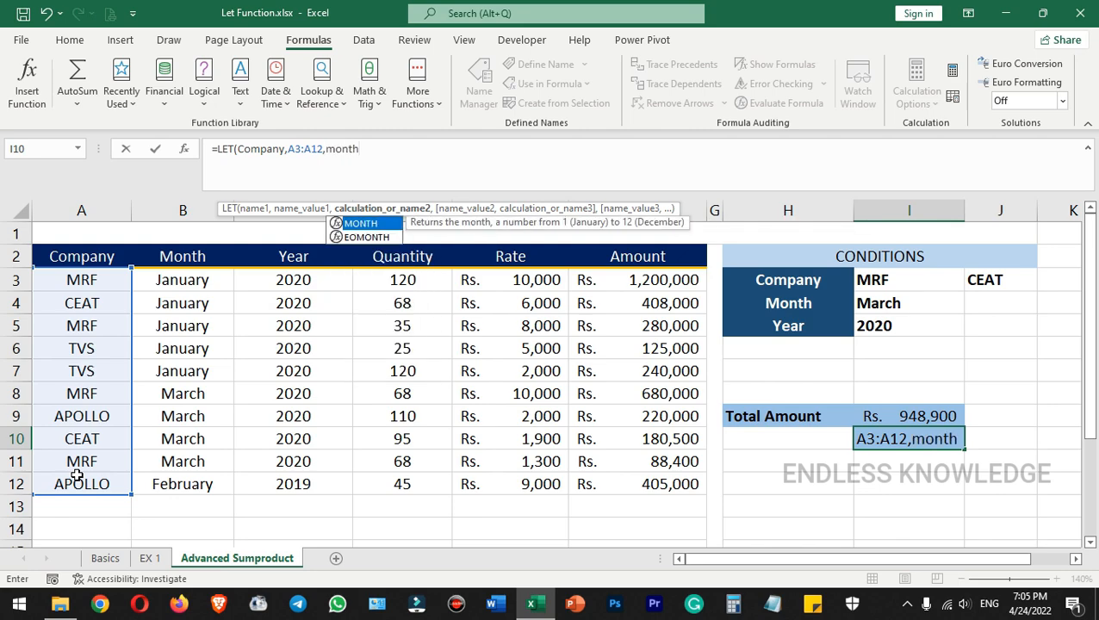
{"action": "type", "text": ","}
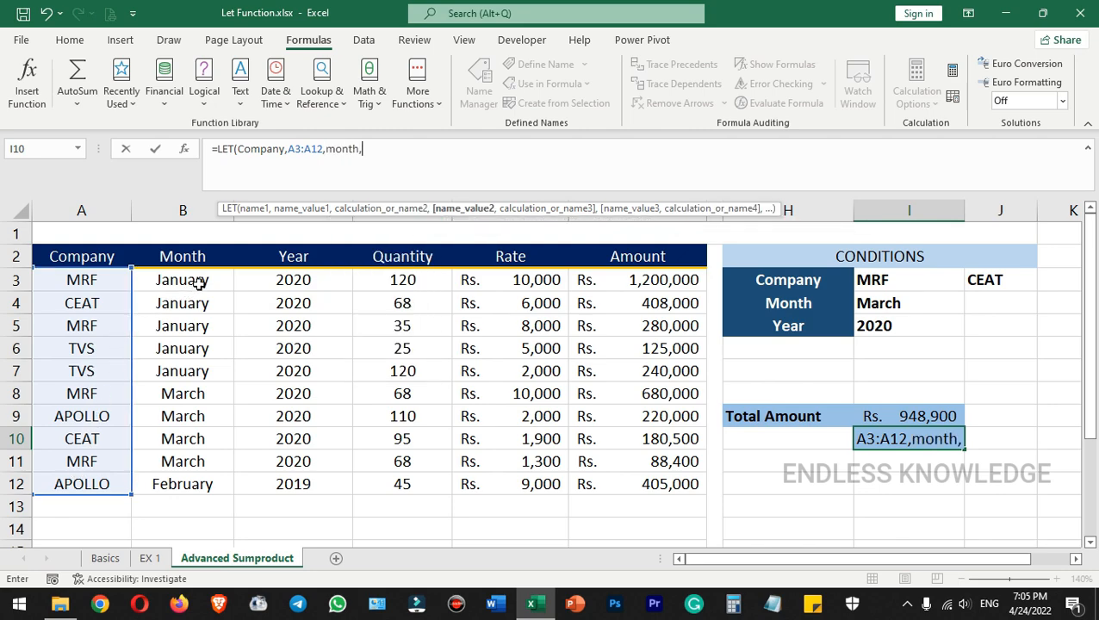
{"action": "left_click_drag", "start_coordinate": [198, 287], "coordinate": [195, 472]}
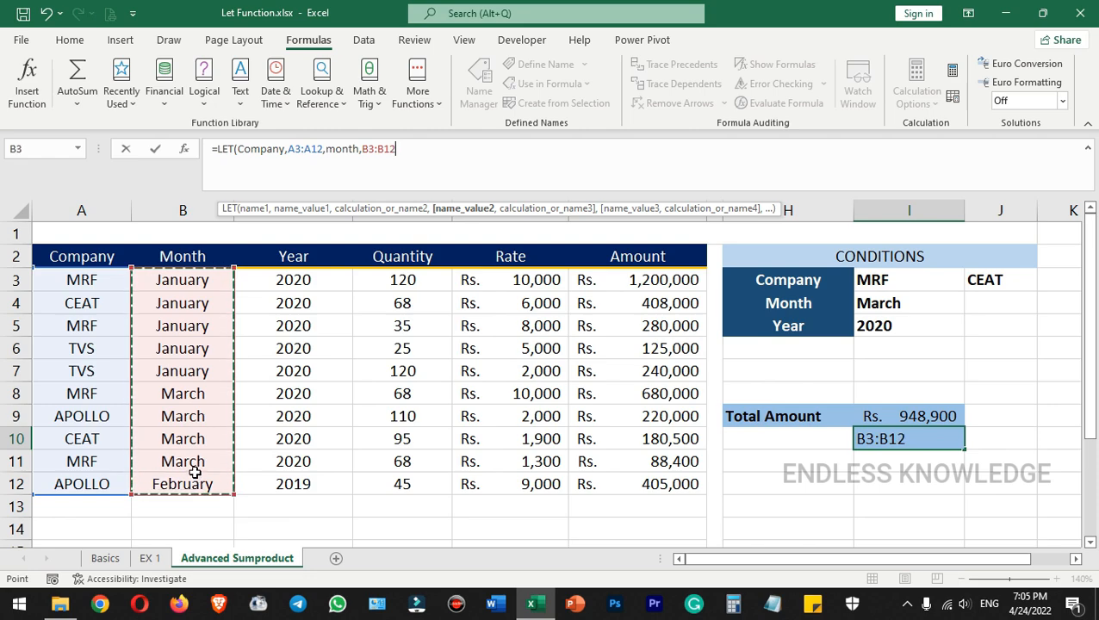
{"action": "type", "text": ","}
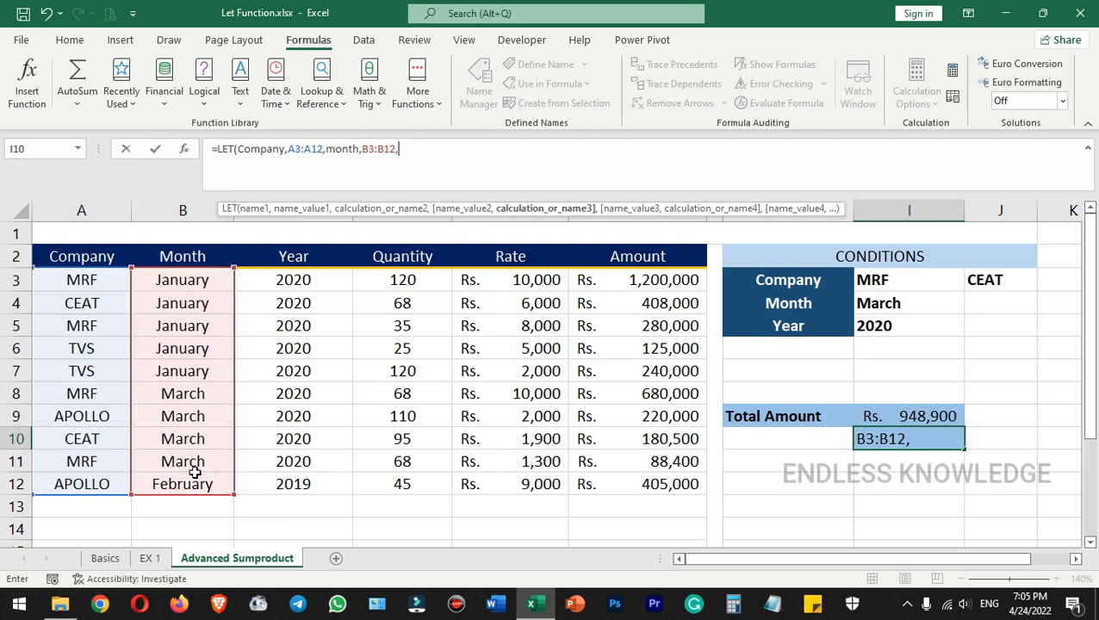
{"action": "type", "text": "year,"}
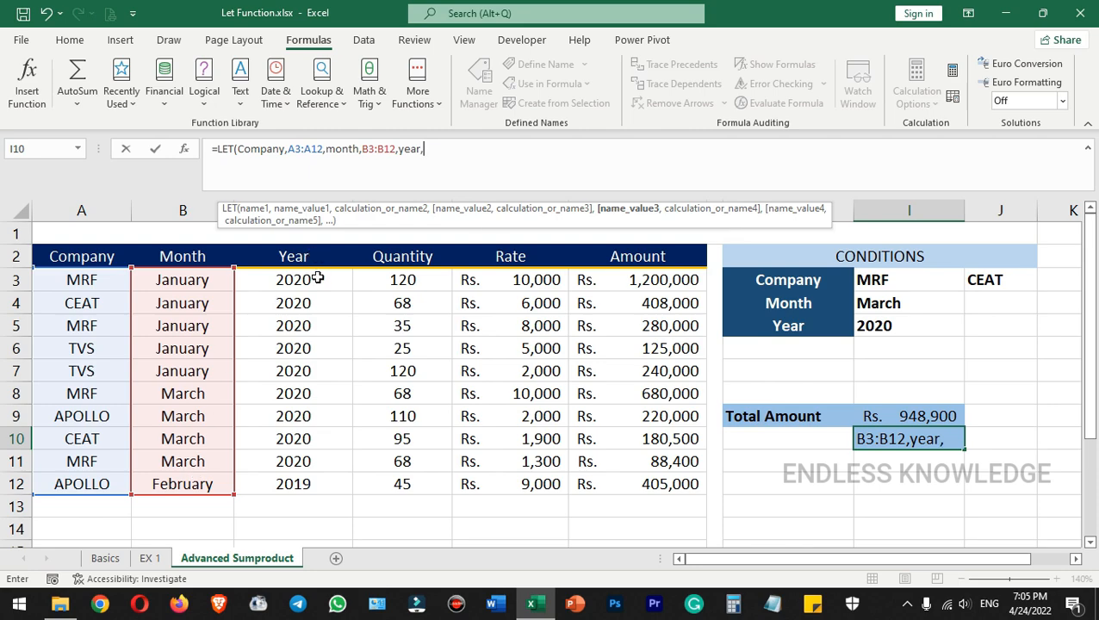
{"action": "left_click_drag", "start_coordinate": [316, 276], "coordinate": [319, 474]}
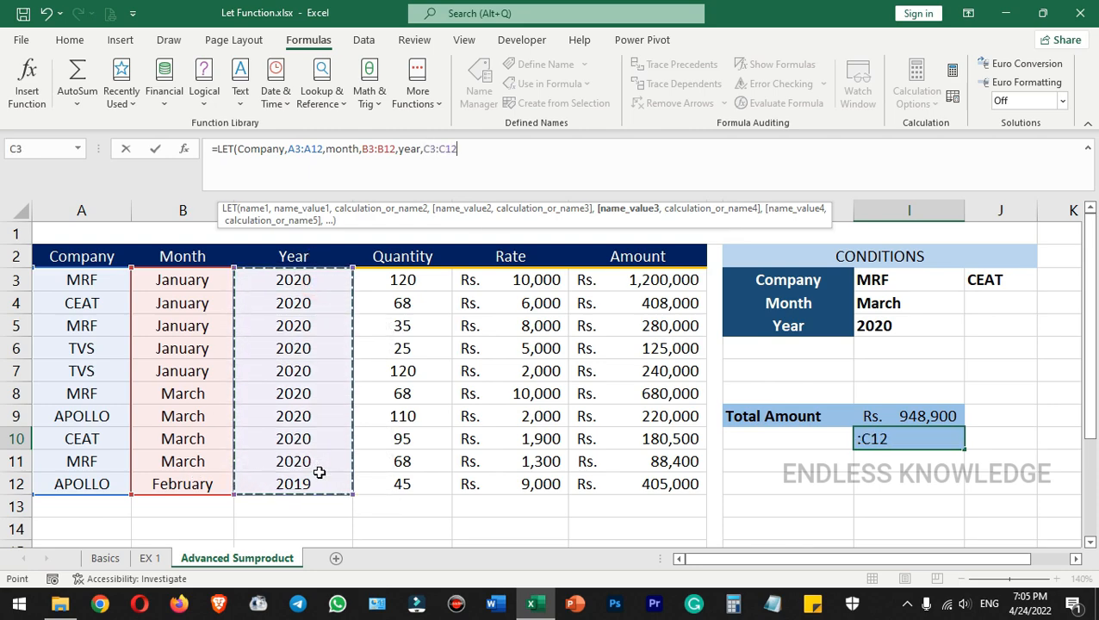
Define the names quantity as D3:D12 and rate as E3:E12 in the LET formula.
{"action": "type", "text": ",qaun"}
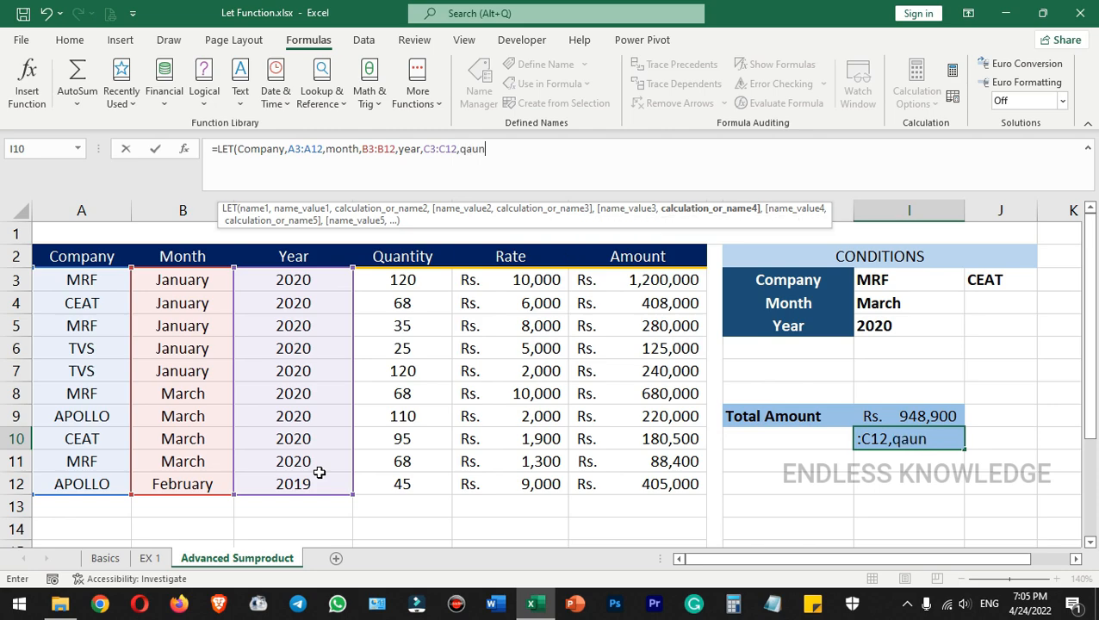
{"action": "key", "text": "BackSpace"}
{"action": "key", "text": "BackSpace"}
{"action": "key", "text": "BackSpace"}
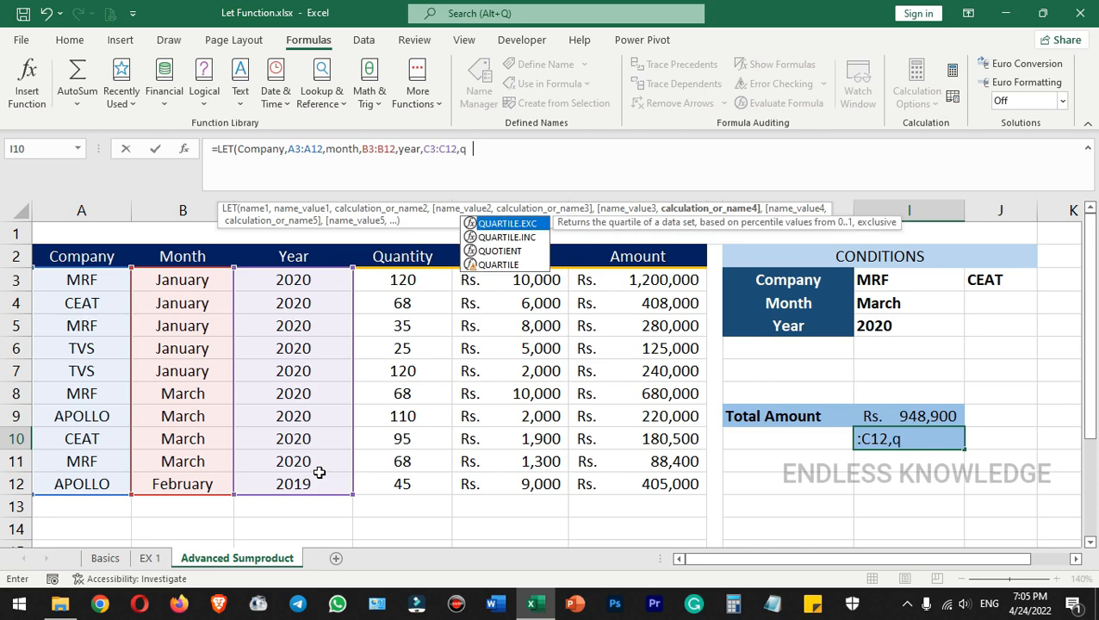
{"action": "type", "text": "uantity"}
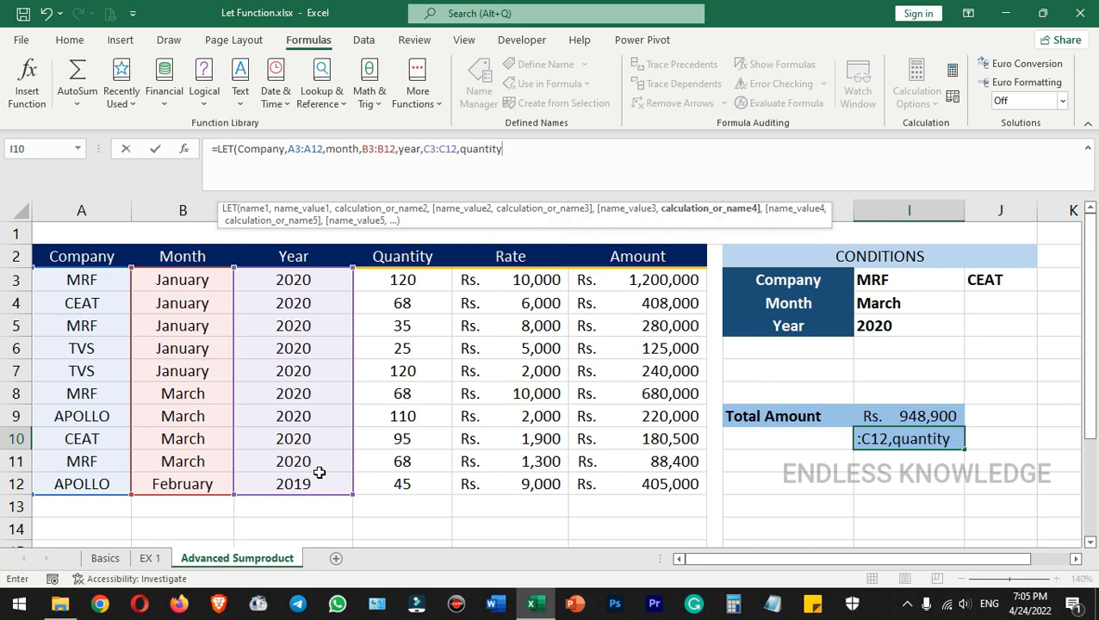
{"action": "type", "text": ","}
{"action": "left_click_drag", "start_coordinate": [430, 280], "coordinate": [410, 473]}
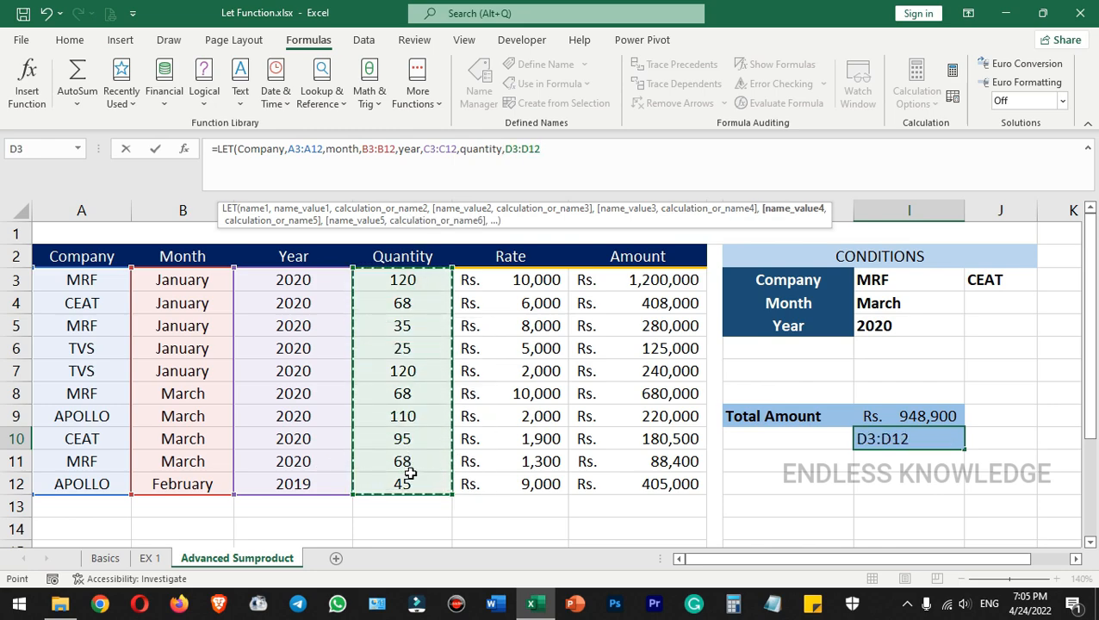
{"action": "type", "text": ",rate"}
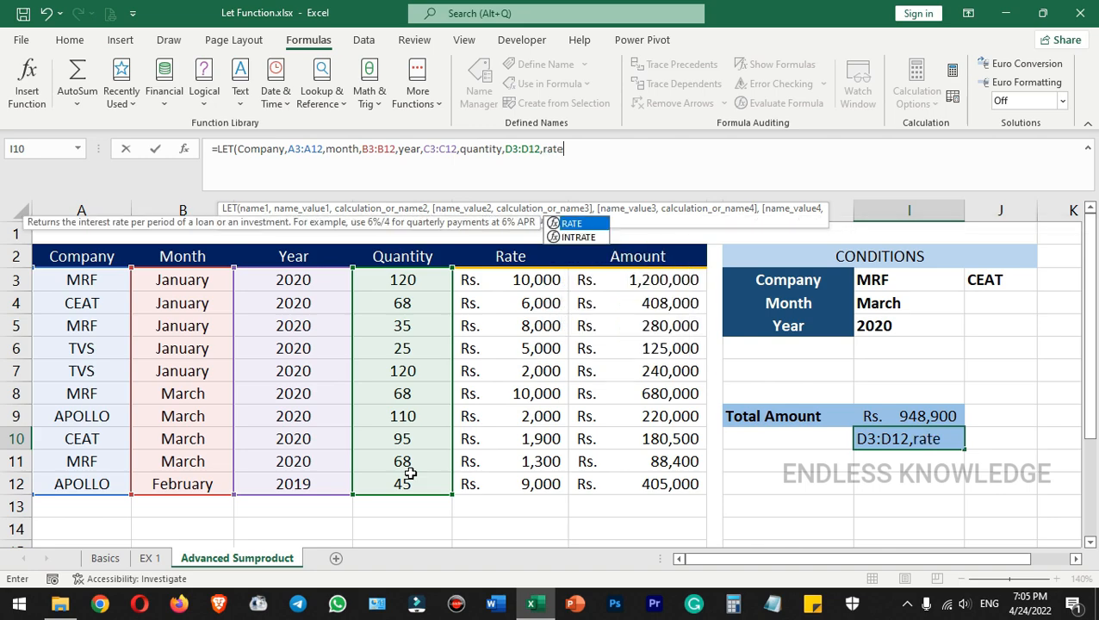
{"action": "type", "text": ","}
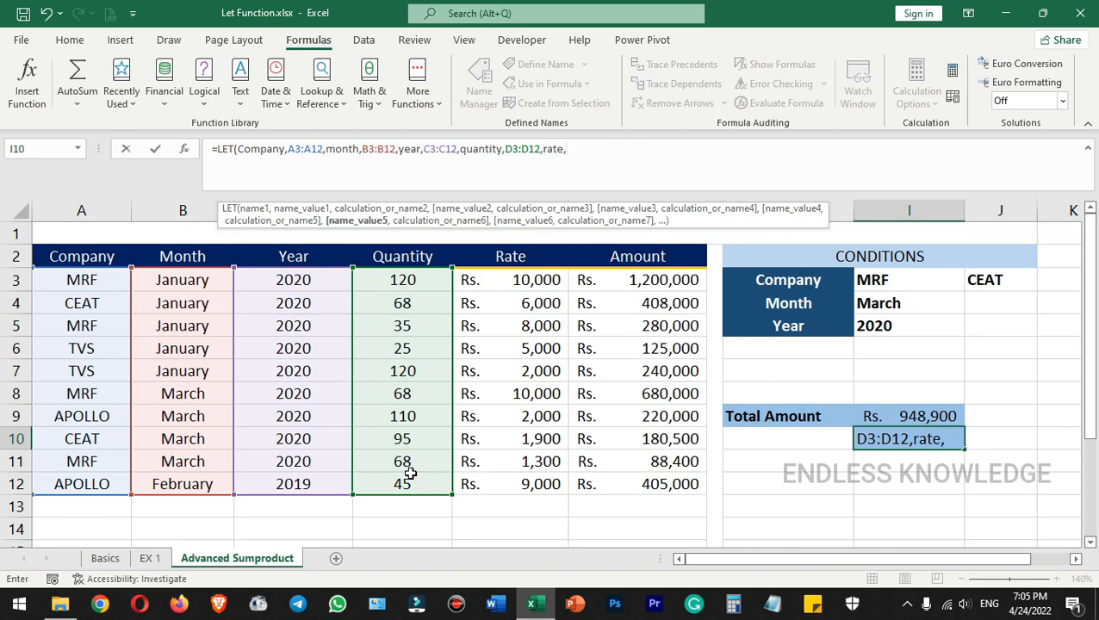
{"action": "left_click_drag", "start_coordinate": [512, 277], "coordinate": [498, 481]}
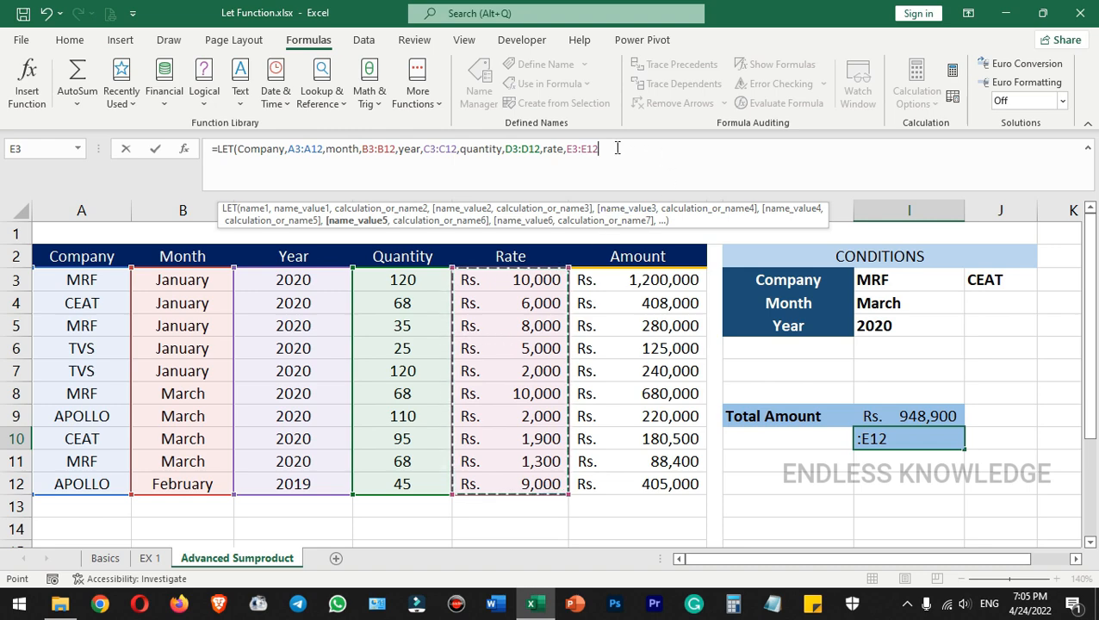
Start the LET calculation on a new formula line with SUMPRODUCT and the first company condition (Company=I3).
{"action": "key", "text": "alt+Return"}
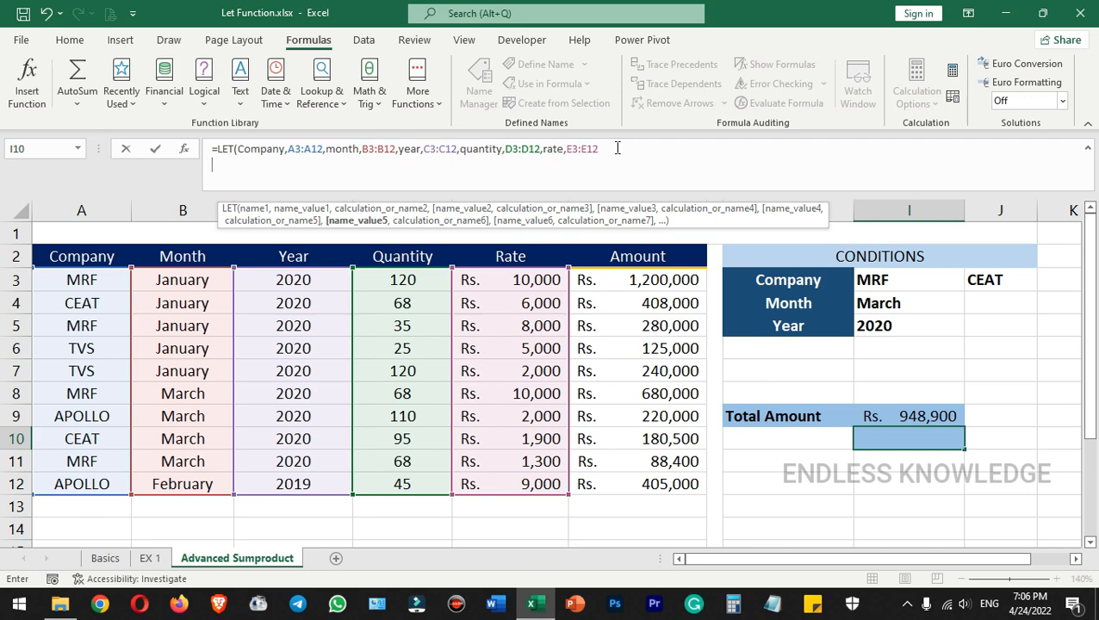
{"action": "type", "text": ","}
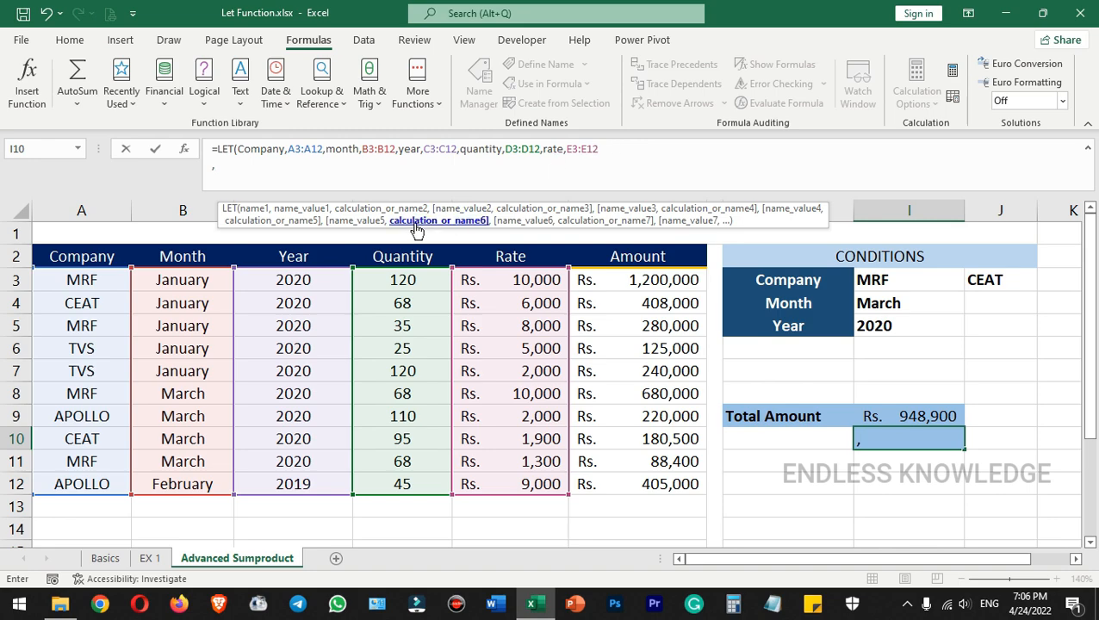
{"action": "type", "text": "sumprod"}
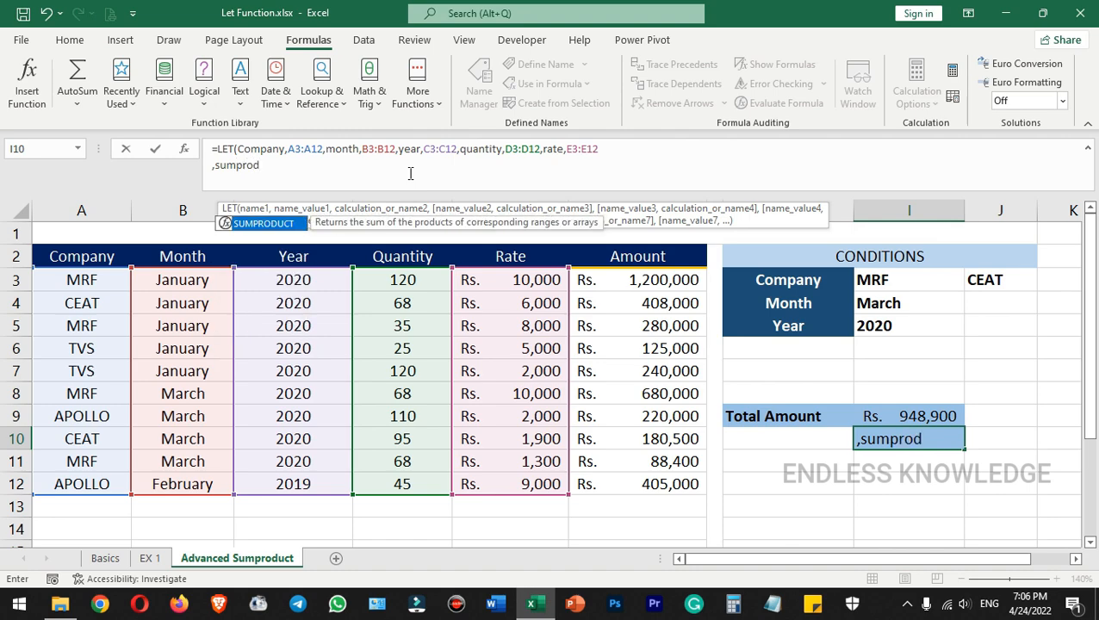
{"action": "key", "text": "Tab"}
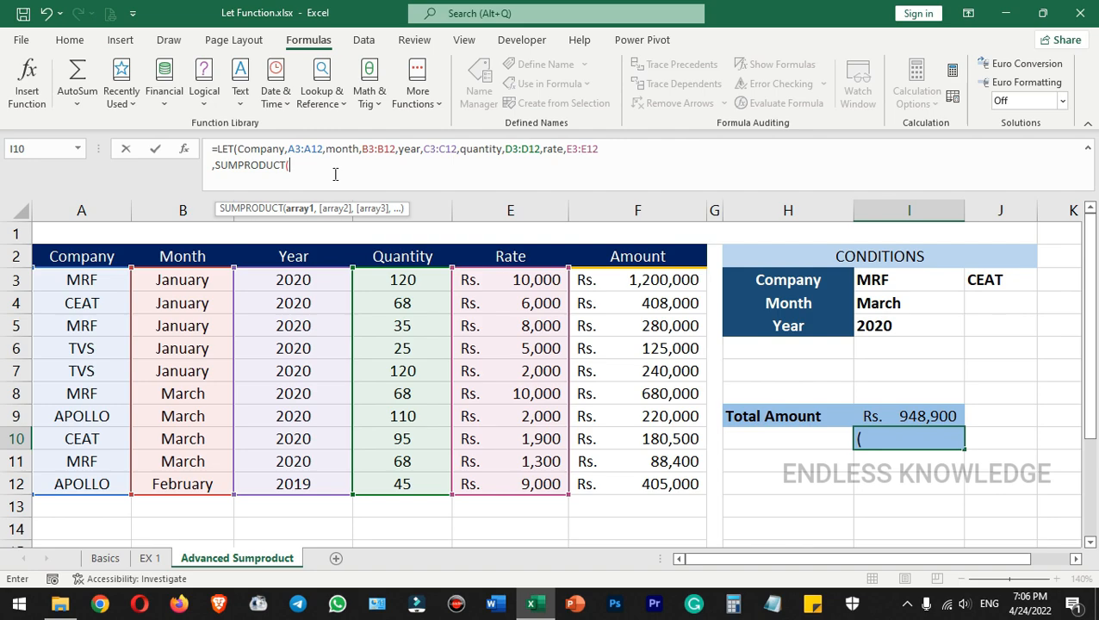
{"action": "type", "text": "(com"}
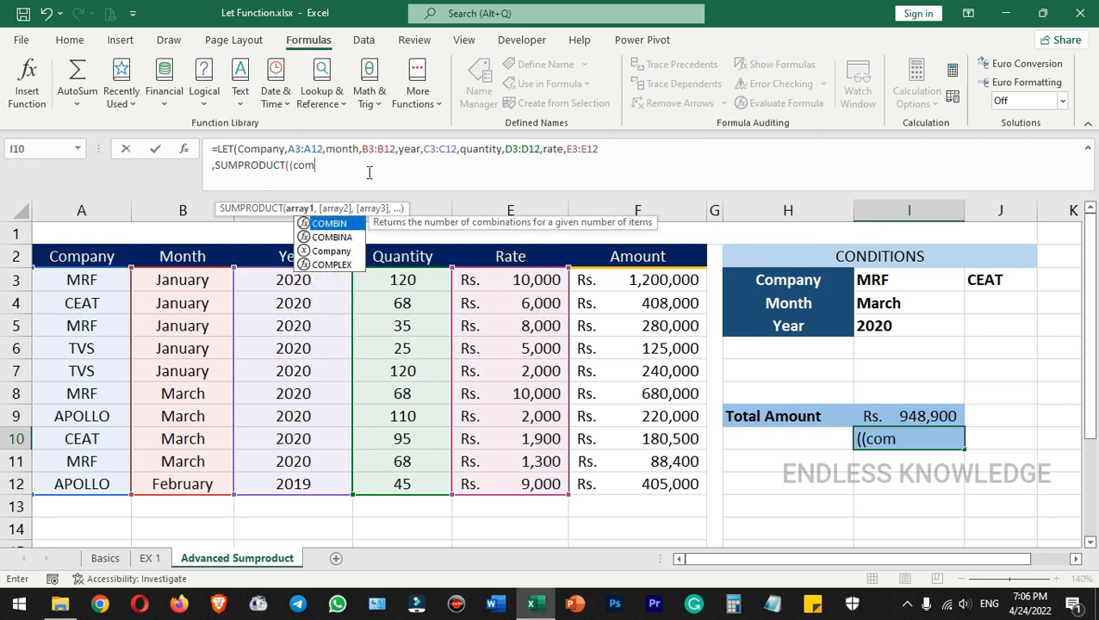
{"action": "key", "text": "Down"}
{"action": "key", "text": "Down"}
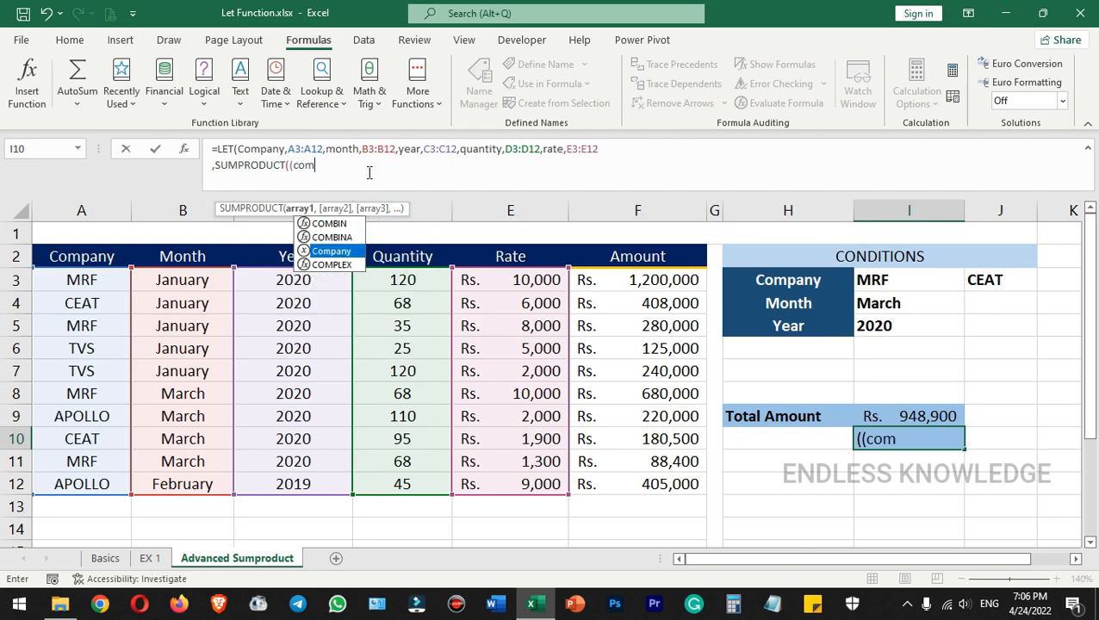
{"action": "key", "text": "Tab"}
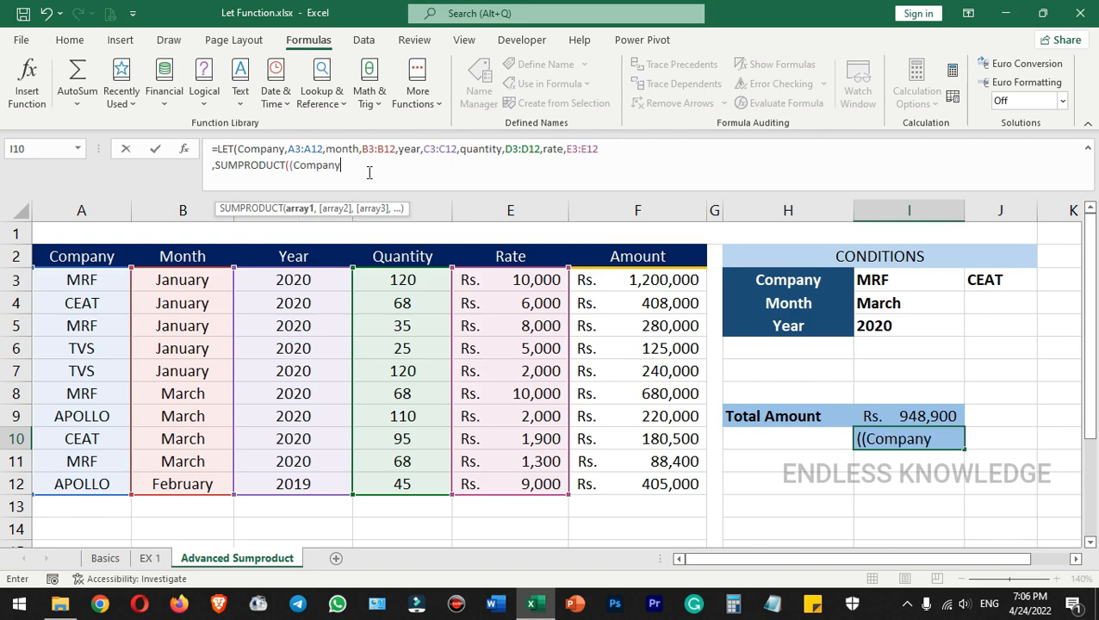
{"action": "type", "text": "="}
{"action": "left_click", "coordinate": [883, 282]}
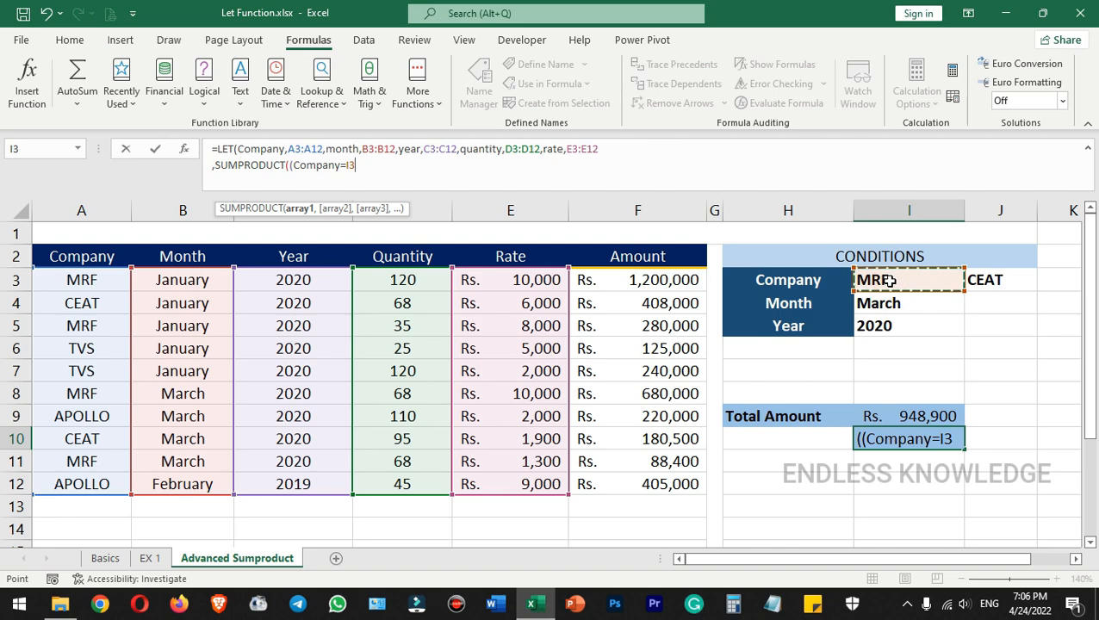
{"action": "type", "text": ")"}
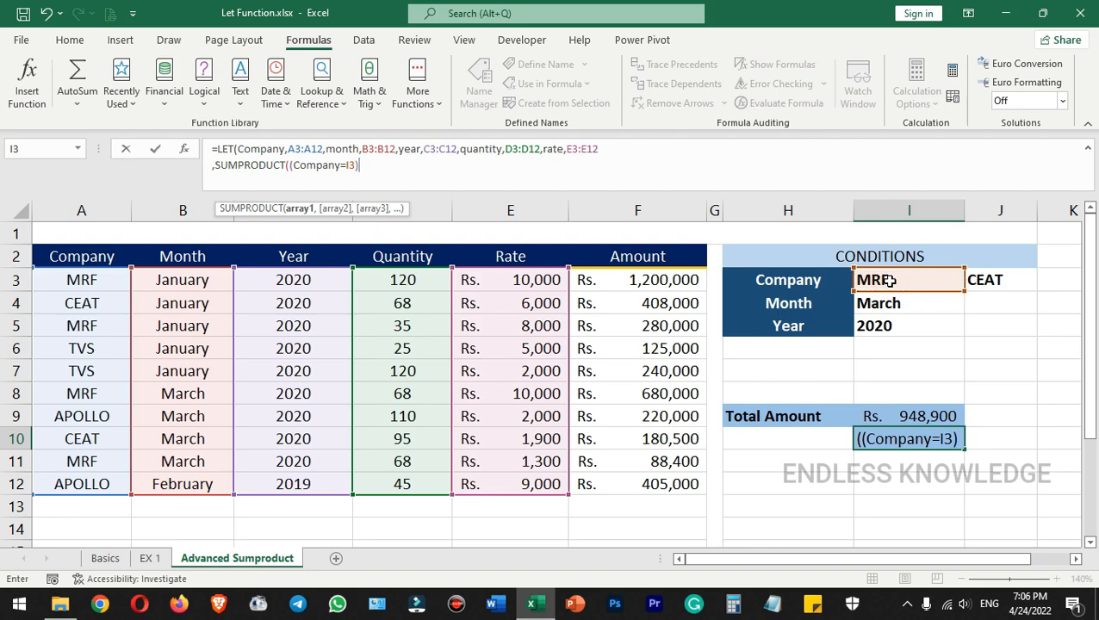
Add the alternative condition (Company=J3) with a plus sign and enclose both company conditions in an outer pair of parentheses.
{"action": "type", "text": "+"}
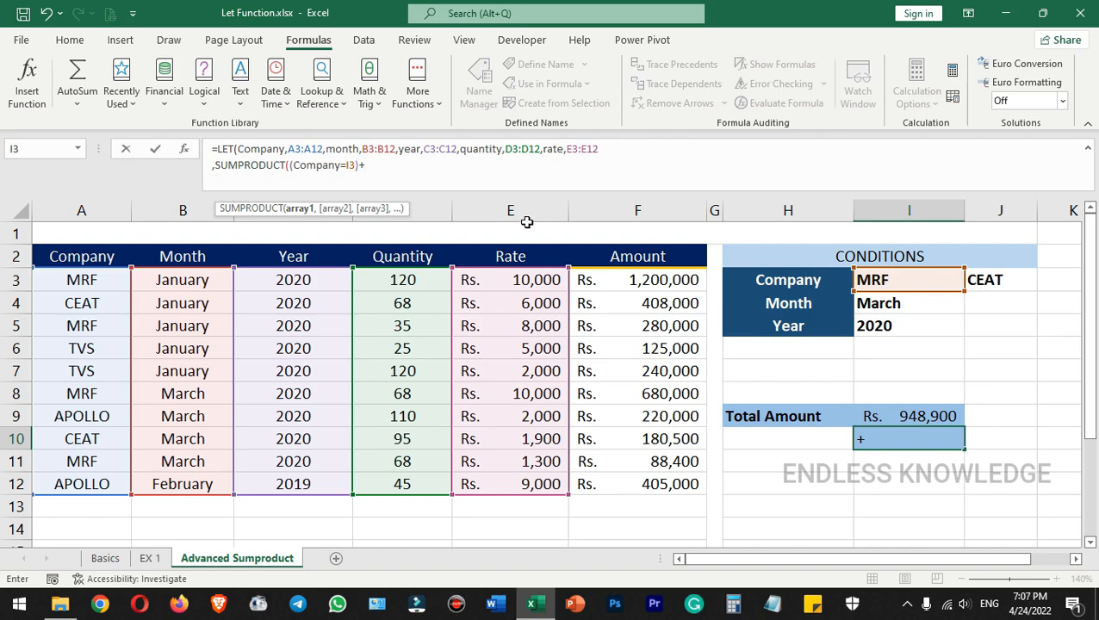
{"action": "type", "text": "(com"}
{"action": "key", "text": "Down"}
{"action": "key", "text": "Down"}
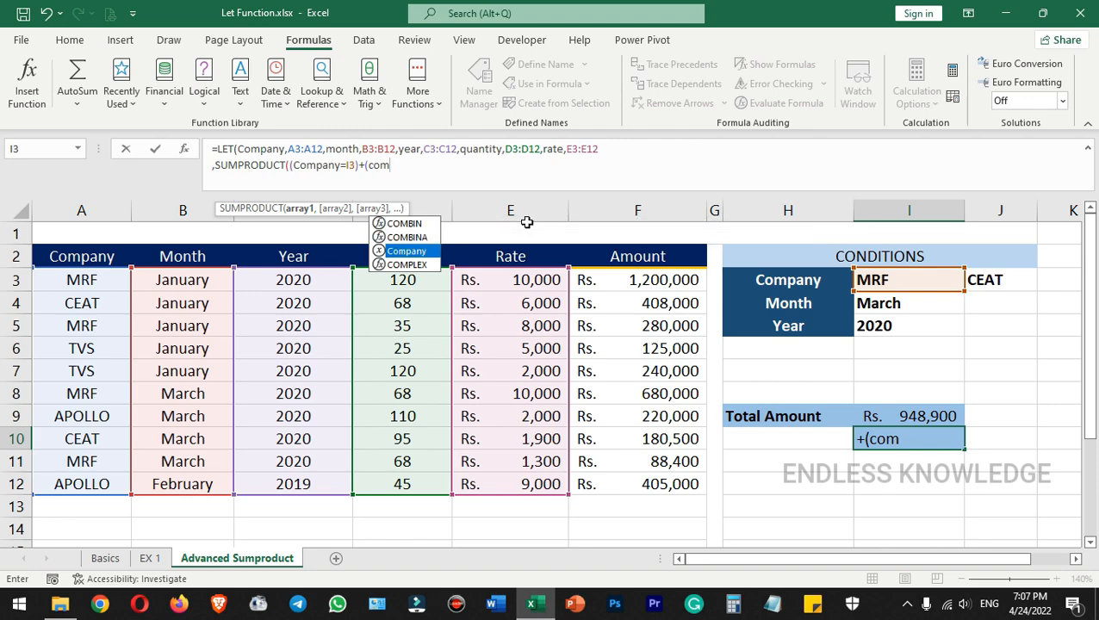
{"action": "key", "text": "Tab"}
{"action": "type", "text": "="}
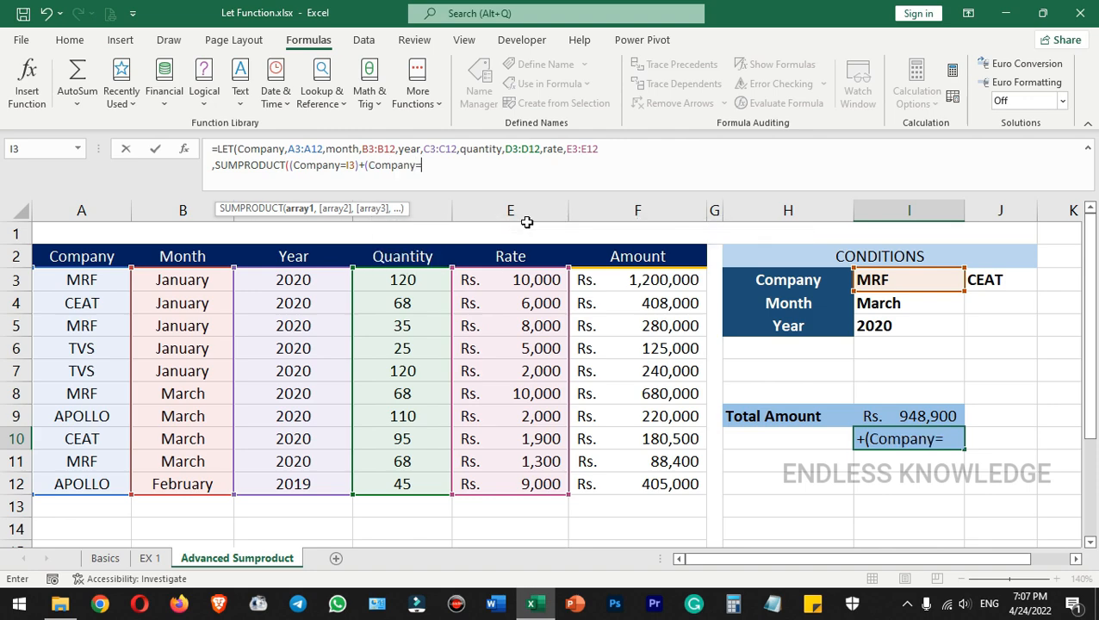
{"action": "left_click", "coordinate": [1001, 280]}
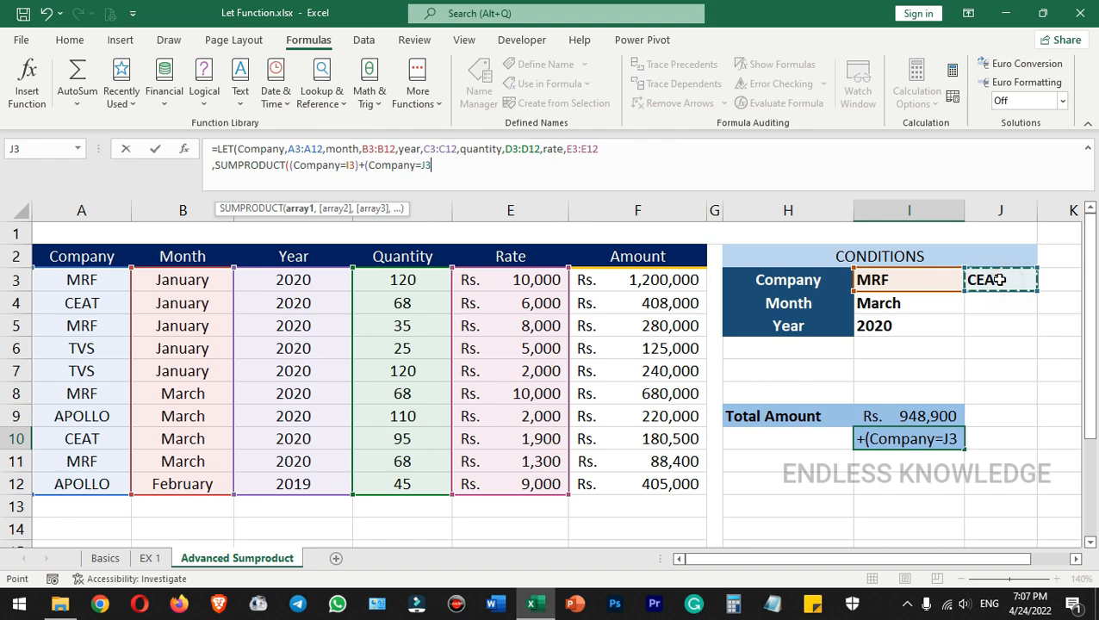
{"action": "type", "text": ")"}
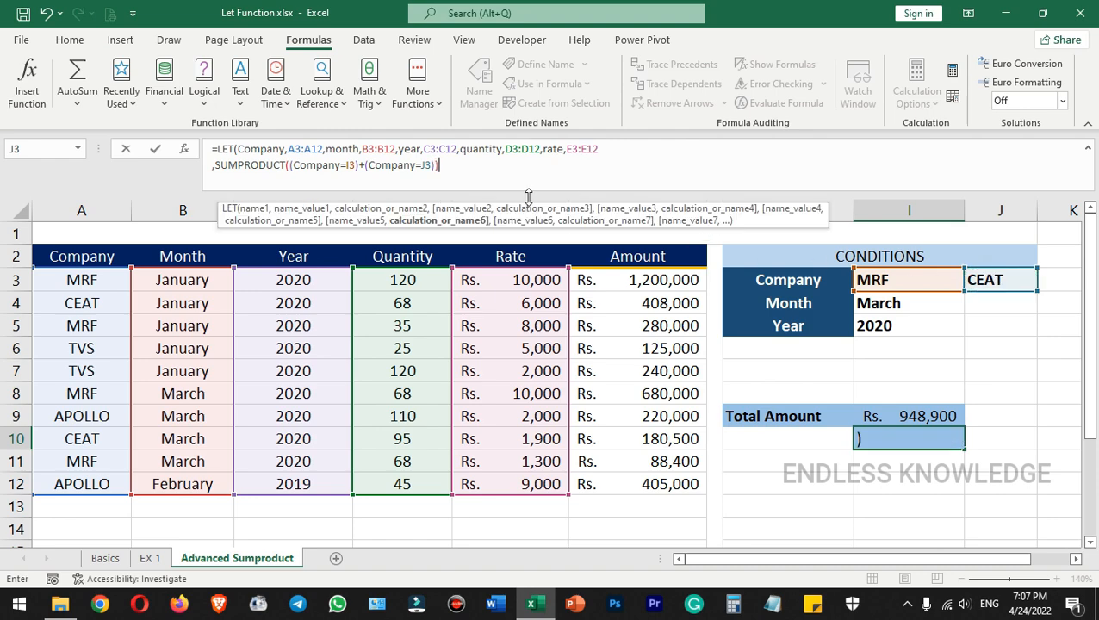
{"action": "left_click", "coordinate": [293, 165]}
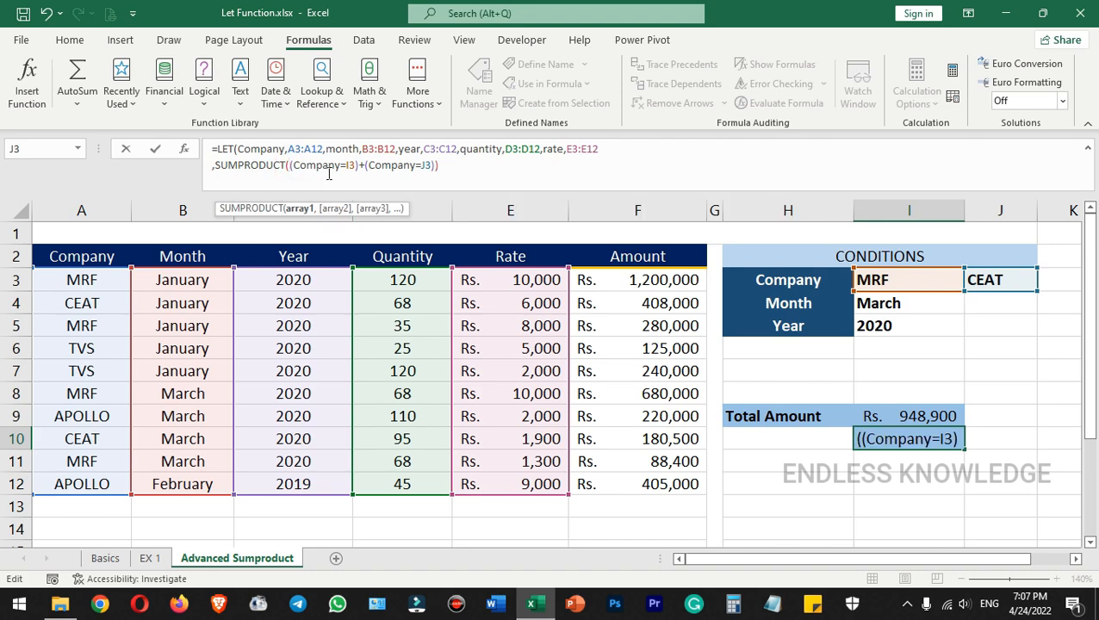
{"action": "type", "text": "("}
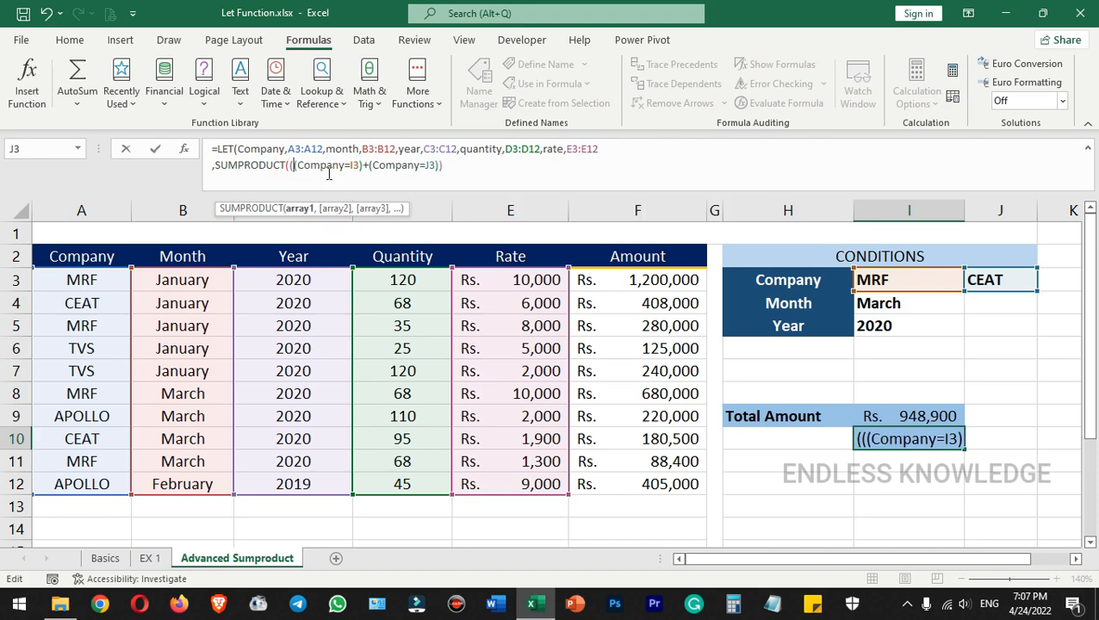
{"action": "left_click", "coordinate": [466, 165]}
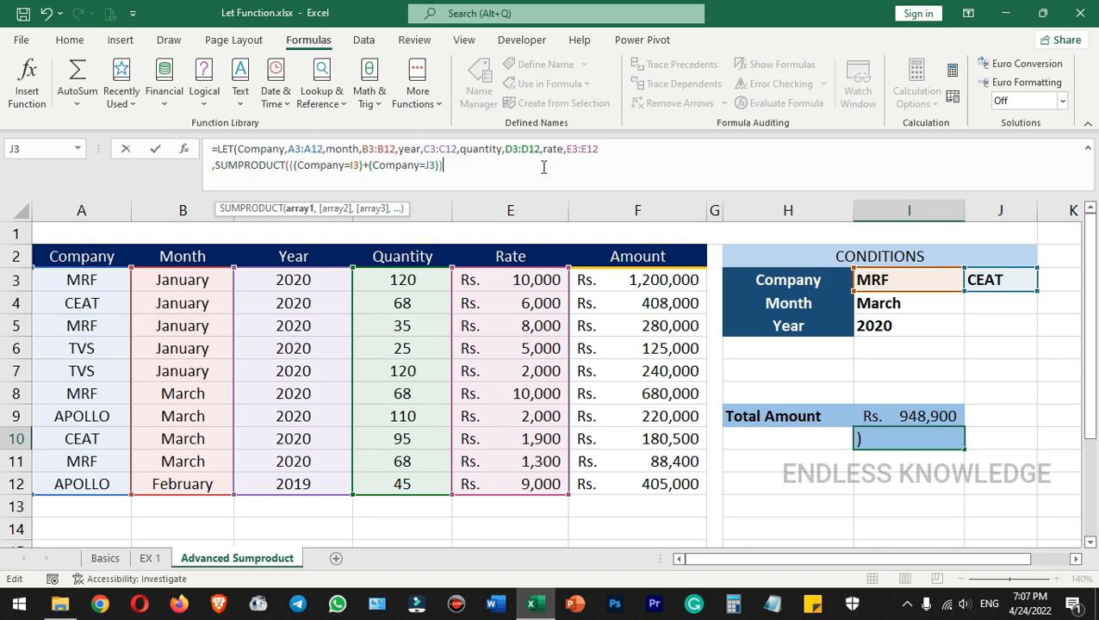
Multiply the company conditions by the month condition (month=I4), using the defined name month.
{"action": "type", "text": "*(mo"}
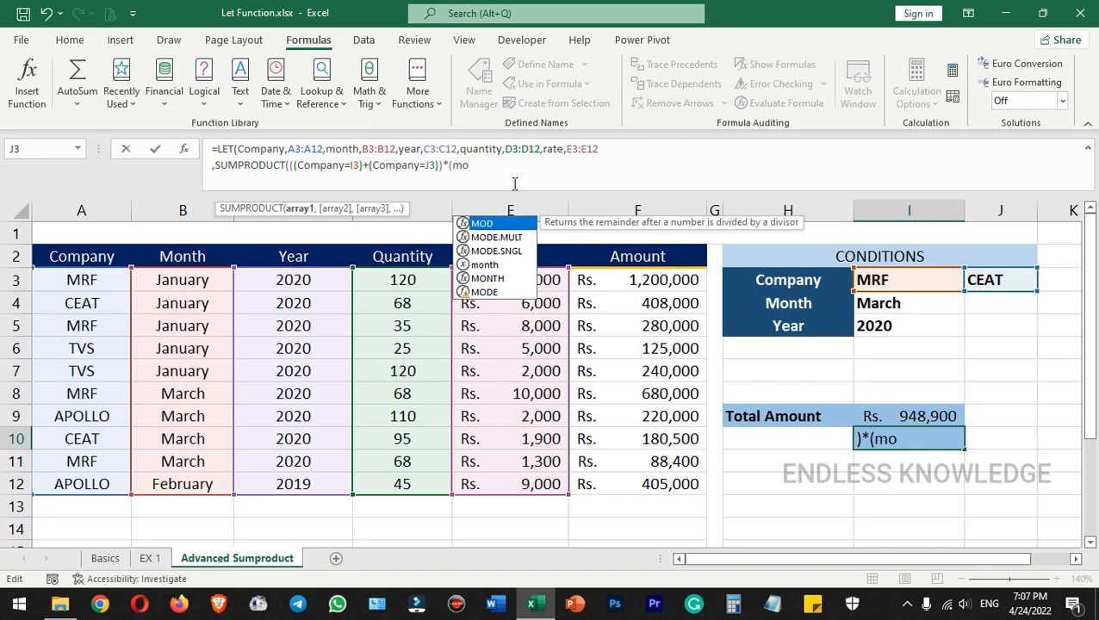
{"action": "key", "text": "Down"}
{"action": "key", "text": "Down"}
{"action": "key", "text": "Down"}
{"action": "key", "text": "Tab"}
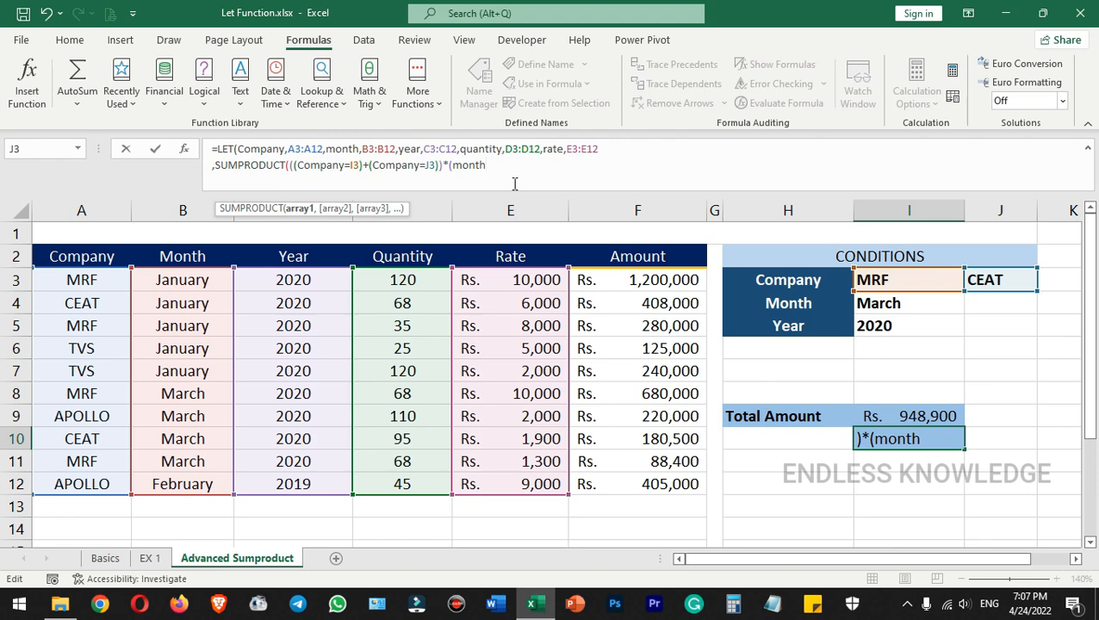
{"action": "type", "text": "="}
{"action": "left_click", "coordinate": [905, 303]}
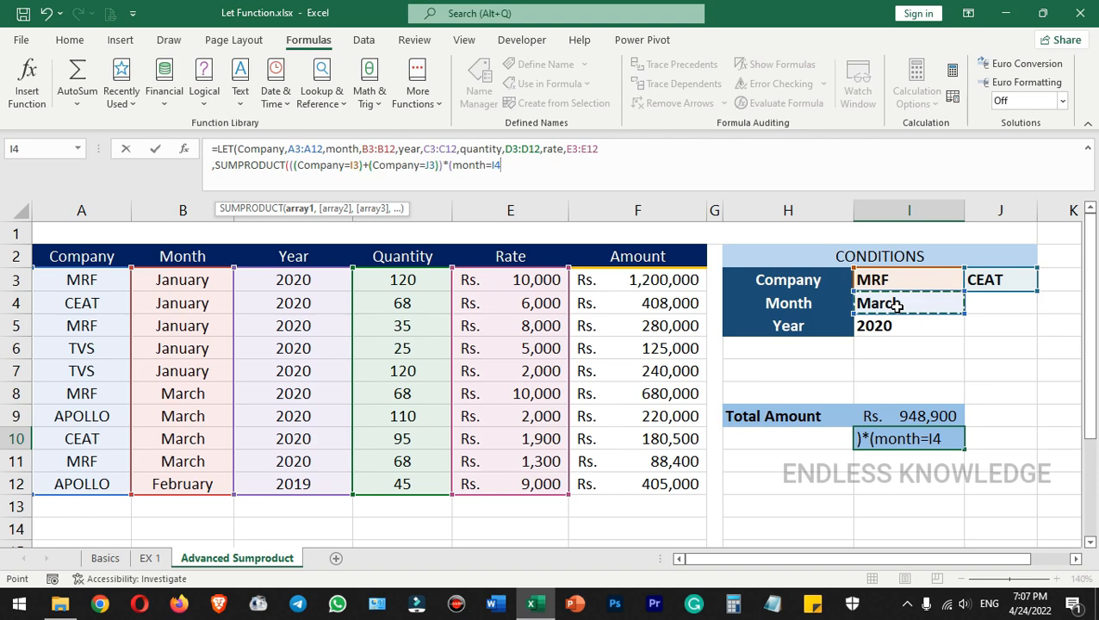
{"action": "type", "text": ")"}
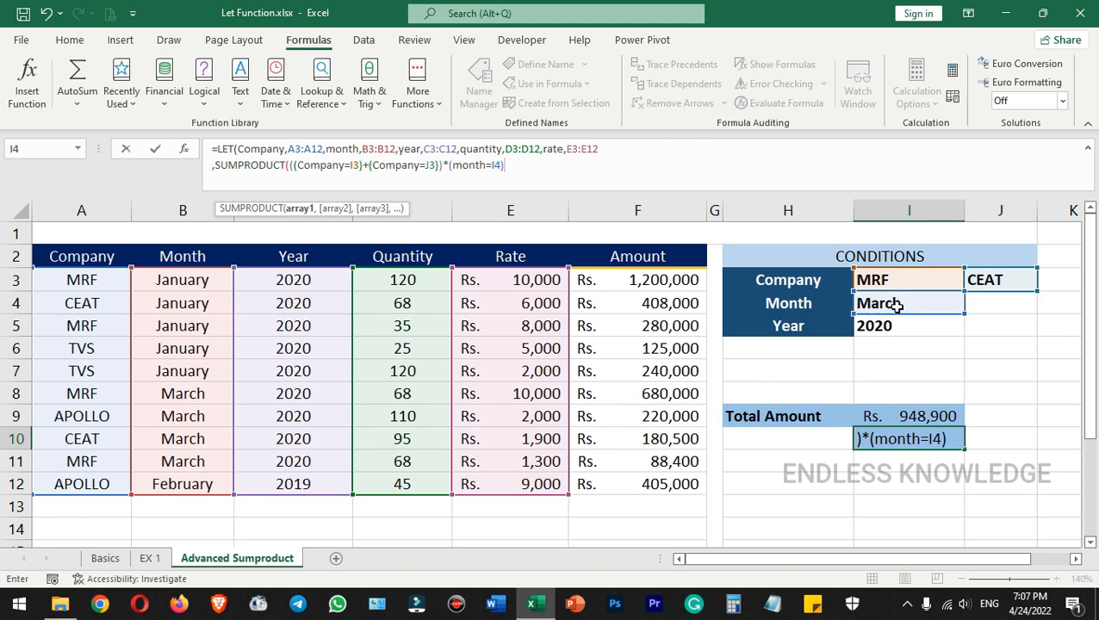
Add the year condition (year=I5) as the next factor of the SUMPRODUCT inside LET.
{"action": "type", "text": "*"}
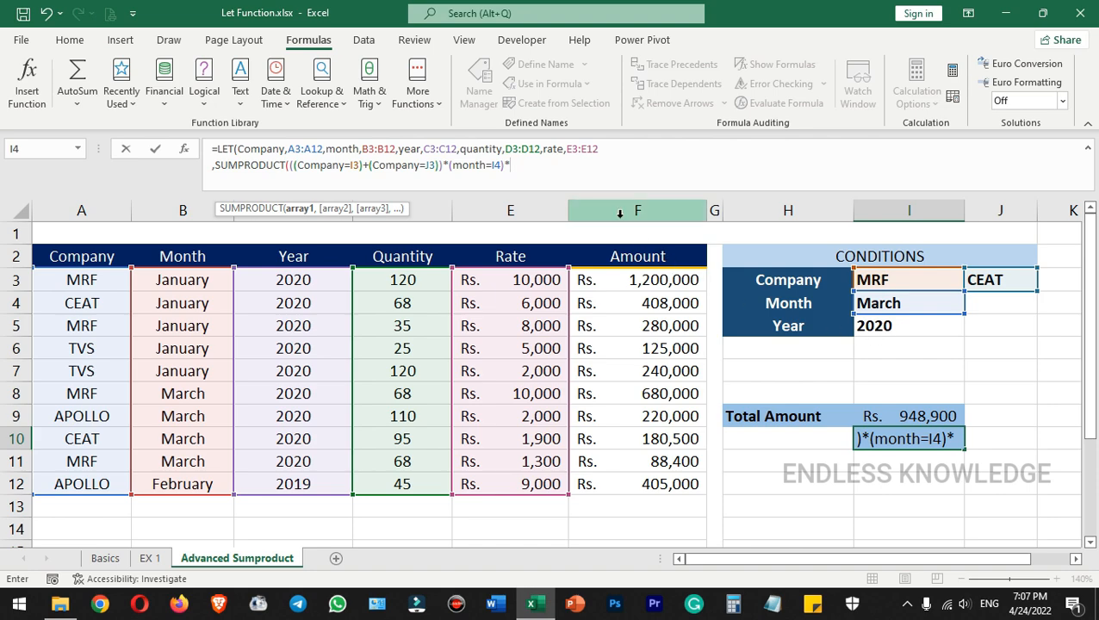
{"action": "type", "text": "(yea"}
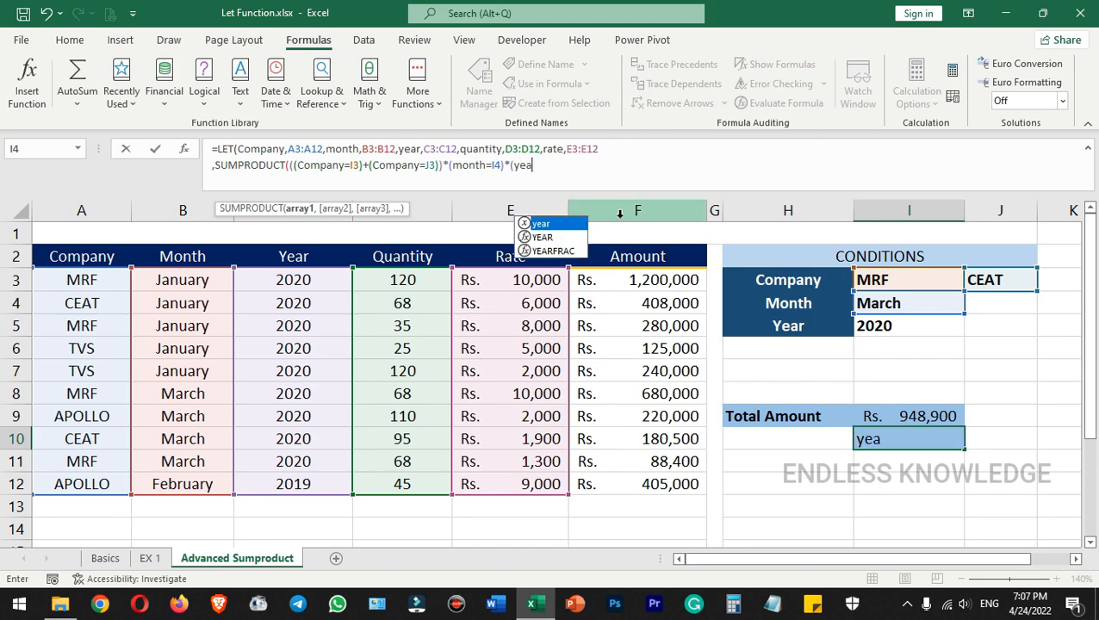
{"action": "type", "text": "r"}
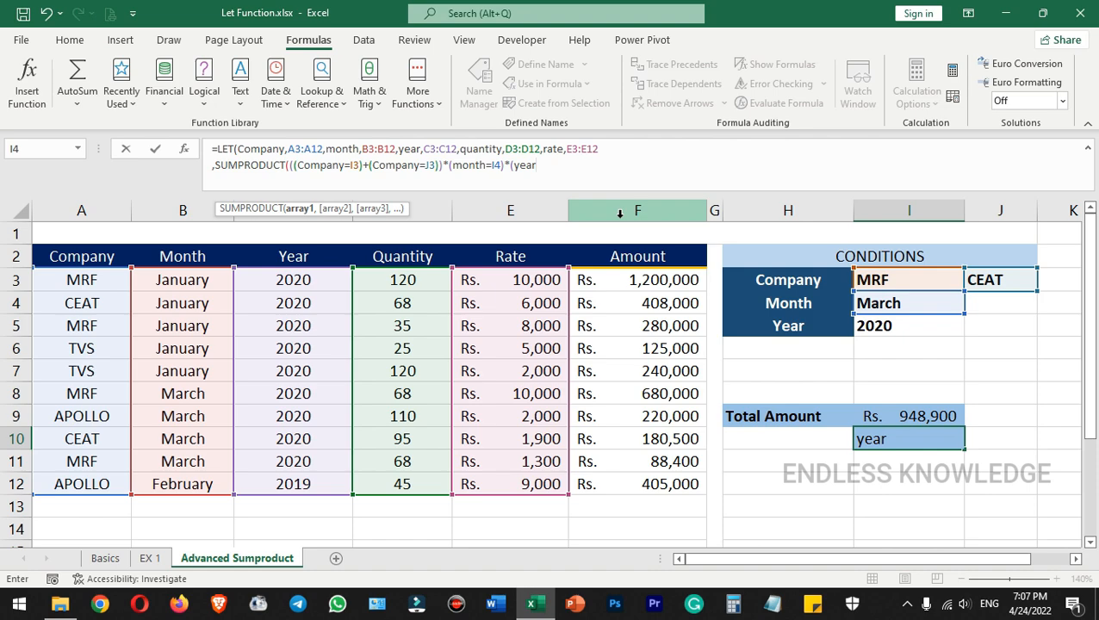
{"action": "type", "text": "=I5"}
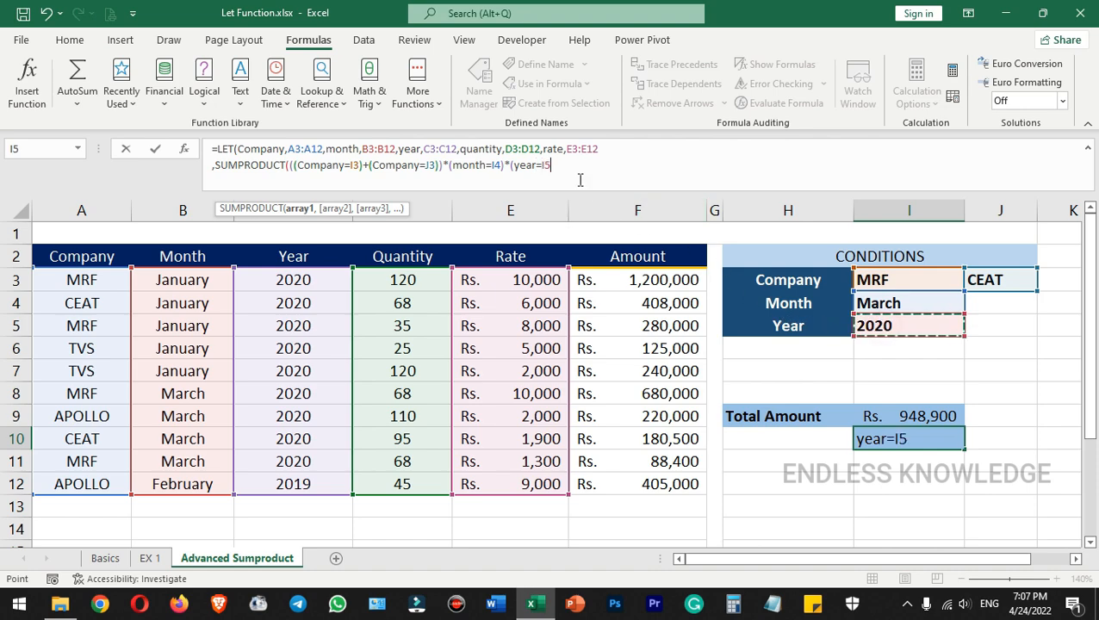
{"action": "left_click", "coordinate": [872, 326]}
{"action": "type", "text": ")*"}
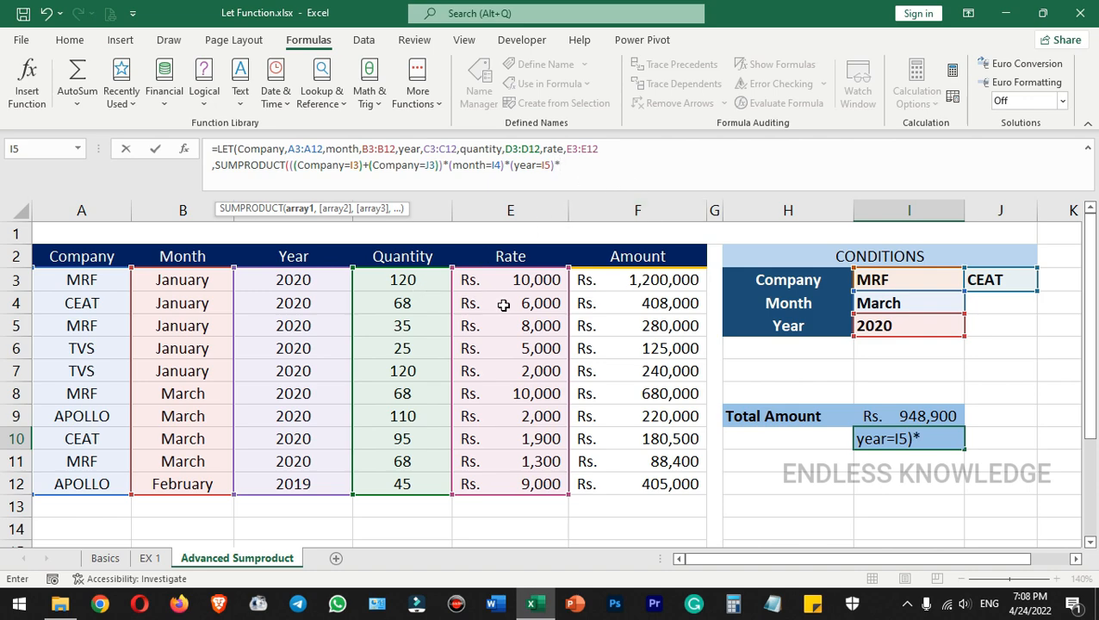
Multiply the conditions by quantity and rate, complete the LET formula in I10, and reselect that cell.
{"action": "type", "text": "quantity"}
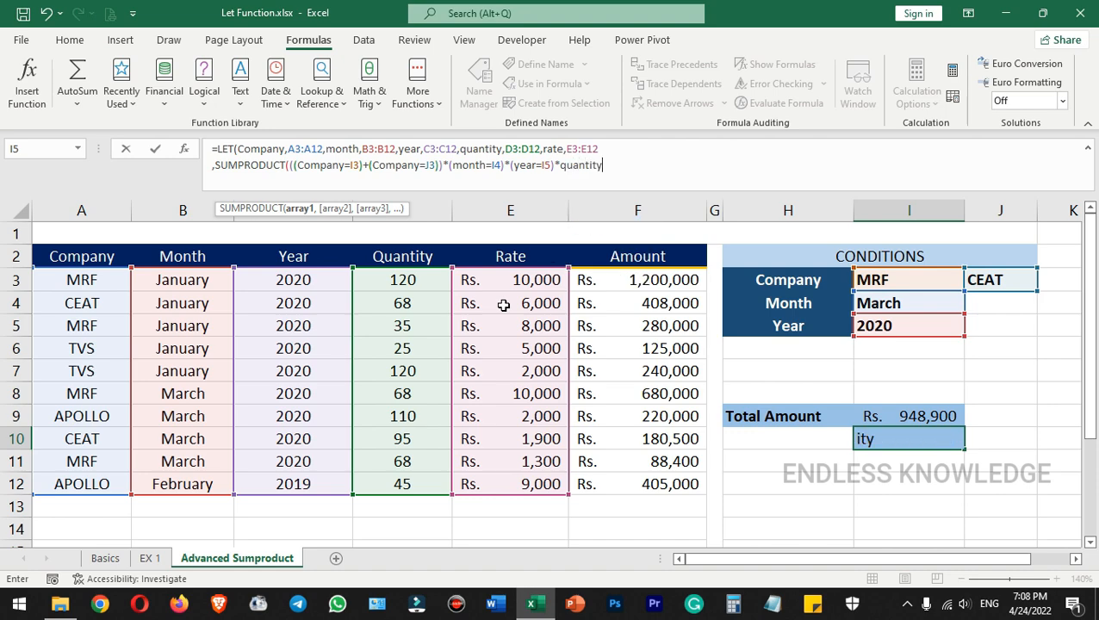
{"action": "type", "text": "*rate)"}
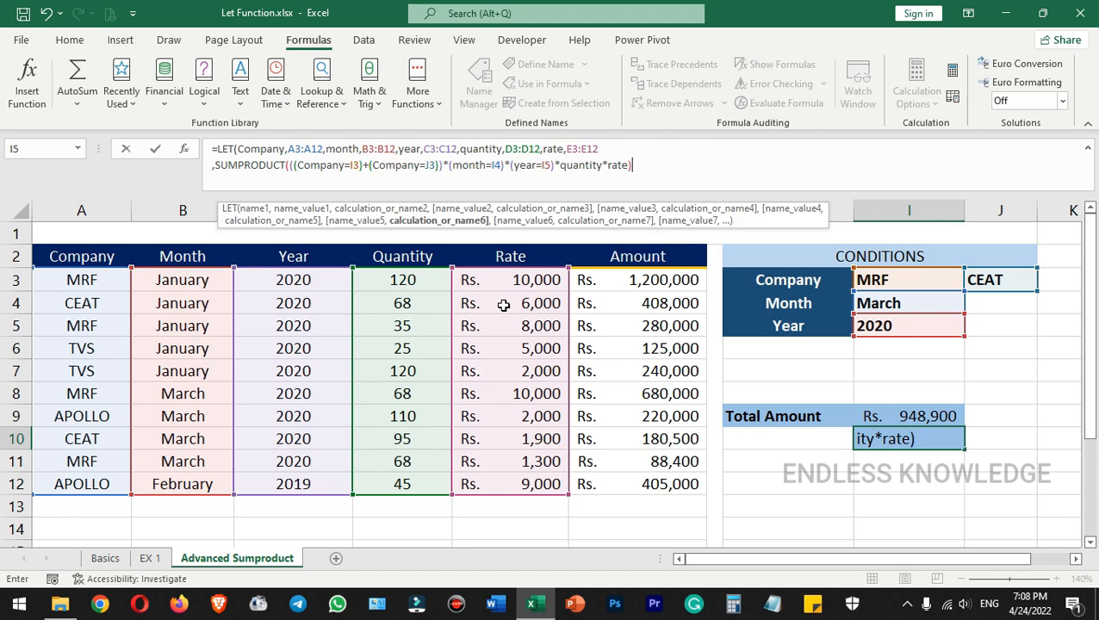
{"action": "type", "text": ")"}
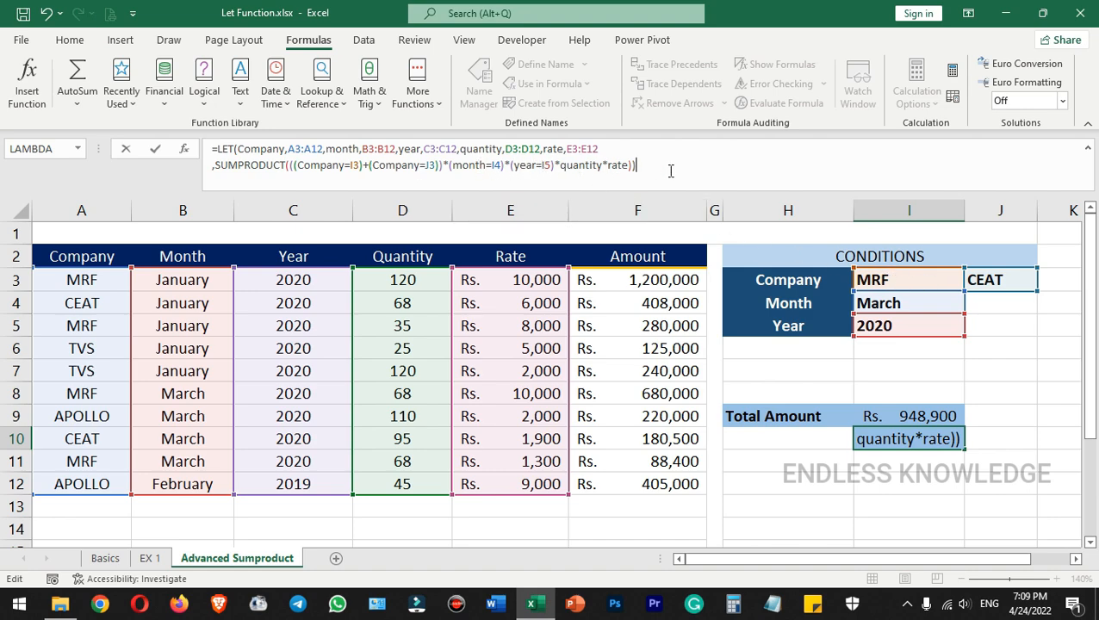
{"action": "key", "text": "Return"}
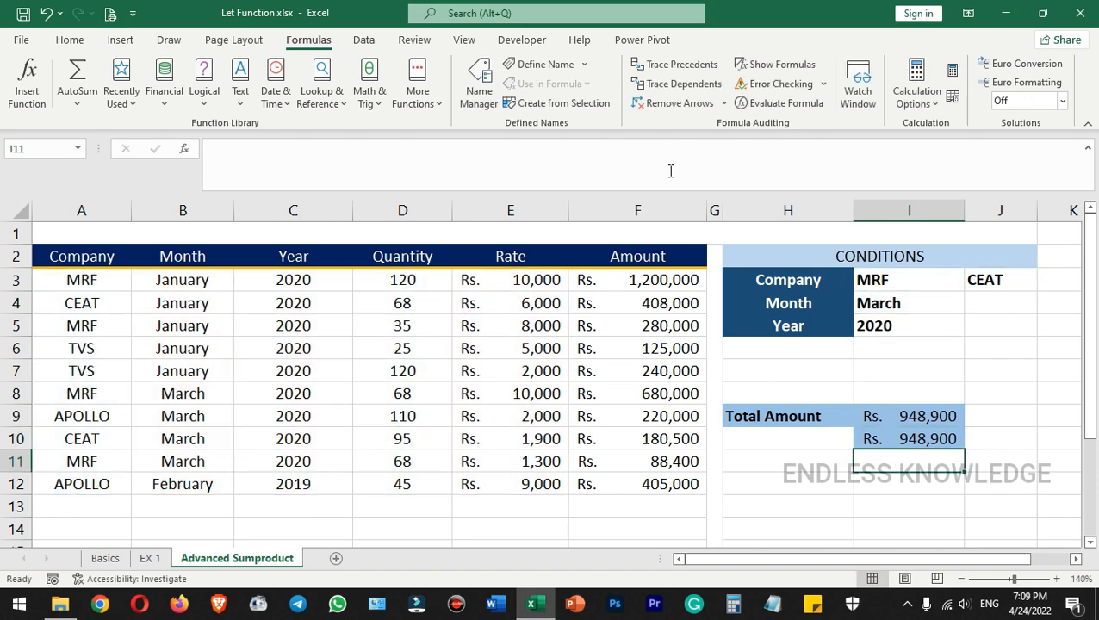
{"action": "left_click", "coordinate": [885, 436]}
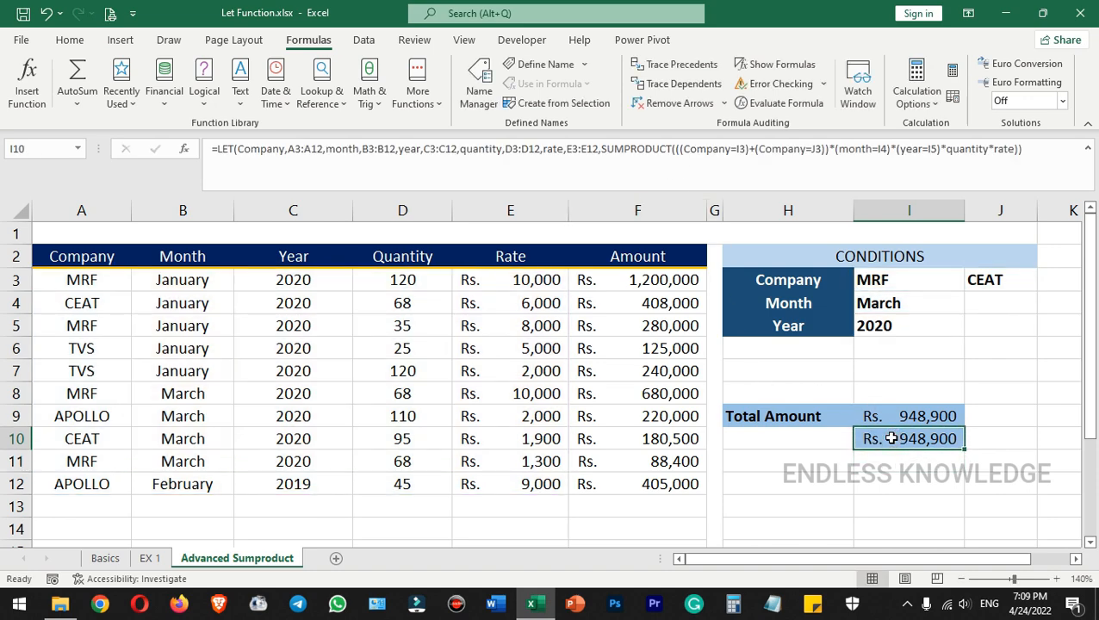